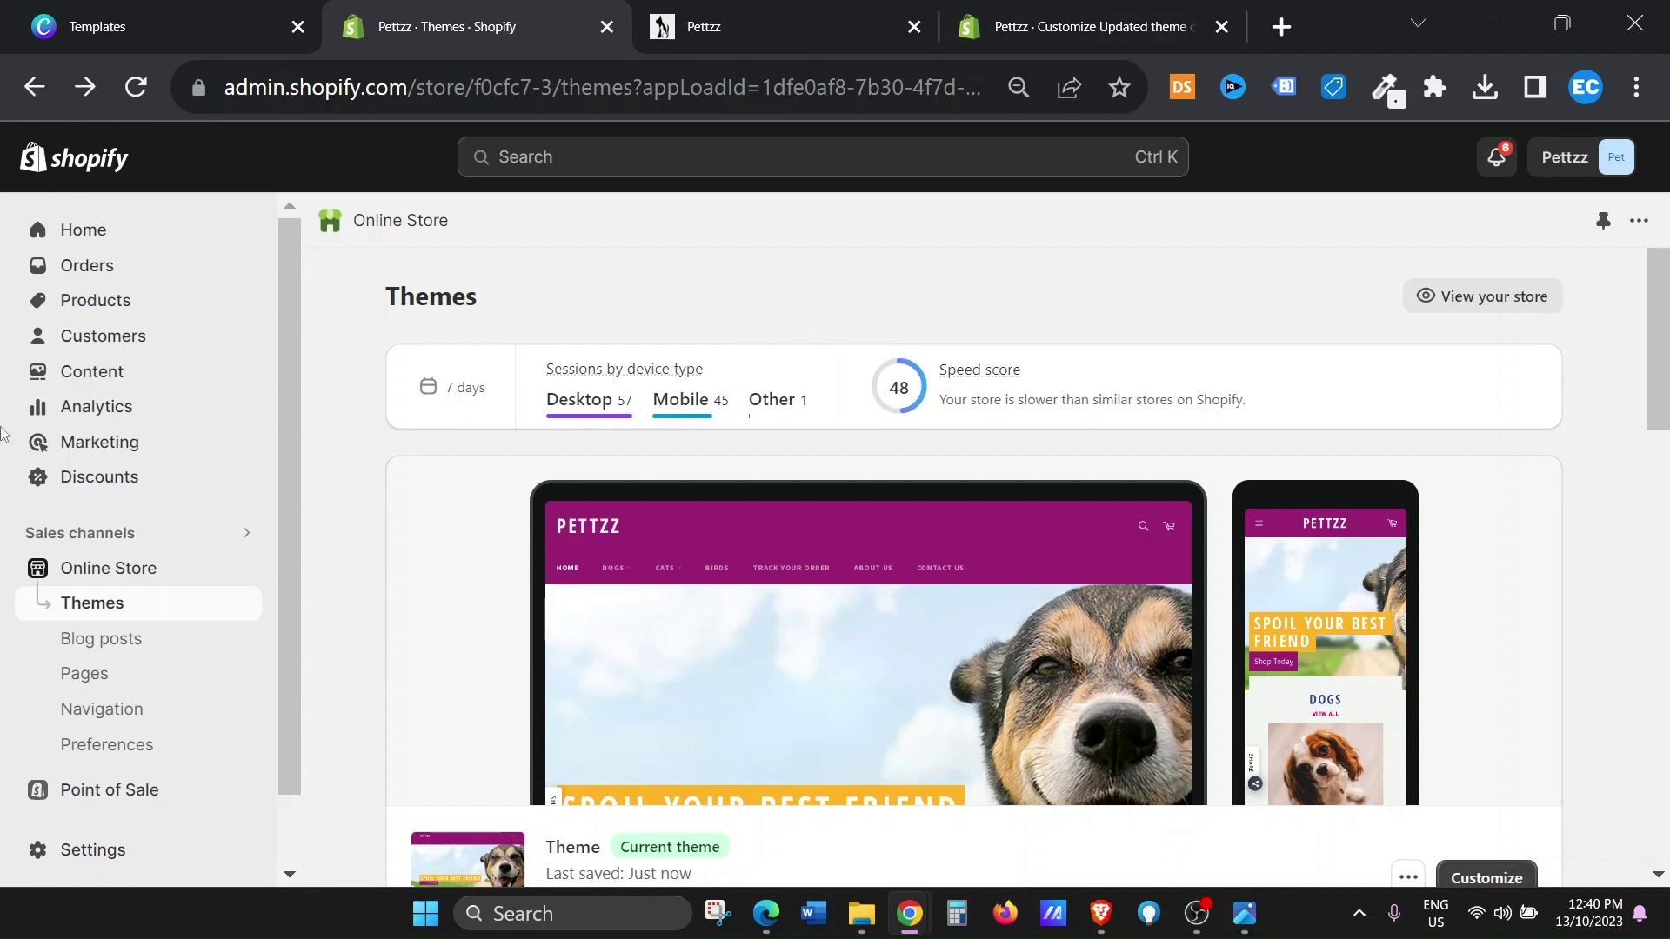
View the Pettzz storefront and open the Canva home page alongside it.
click(744, 19)
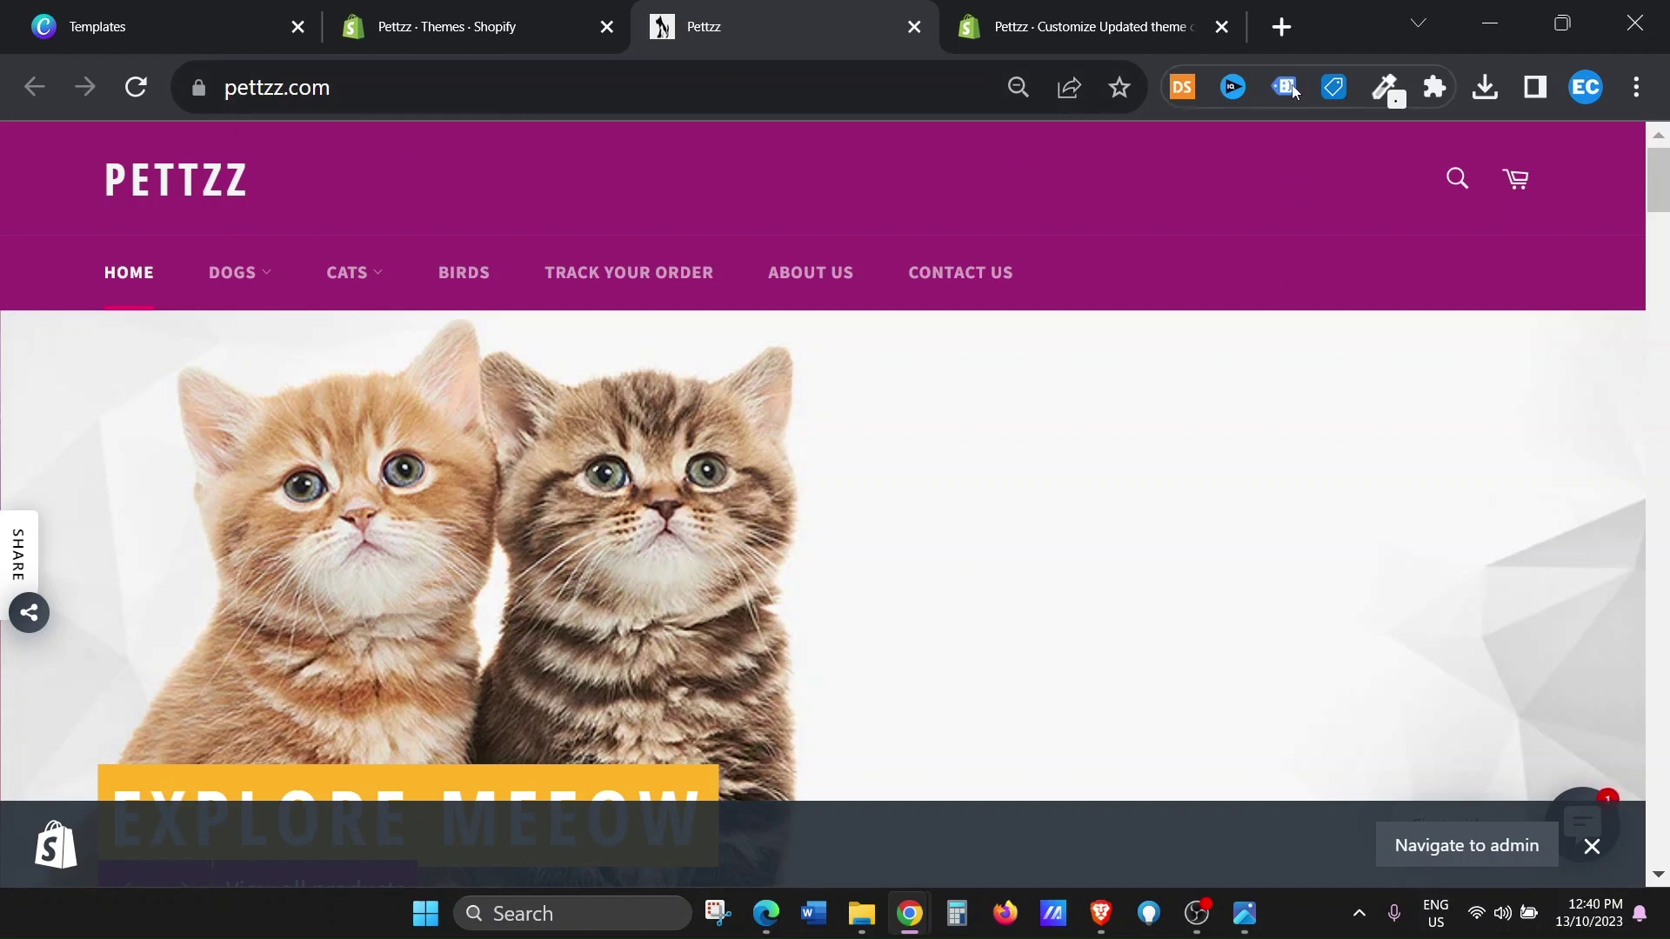
click(1282, 26)
text(canva)
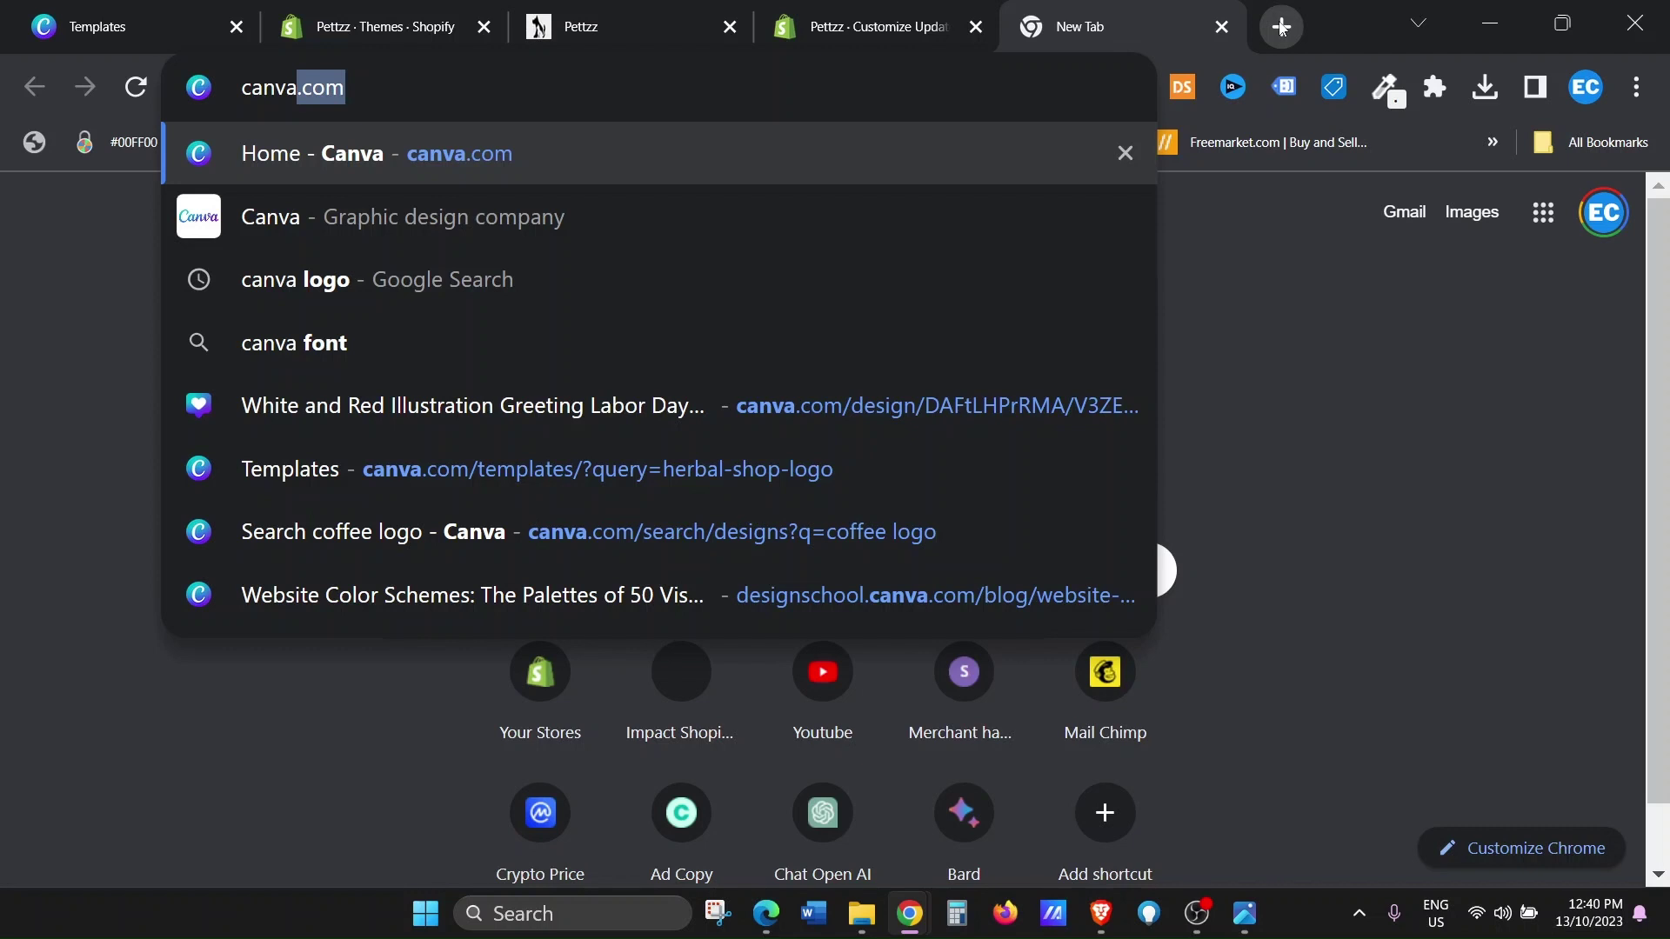
key(Return)
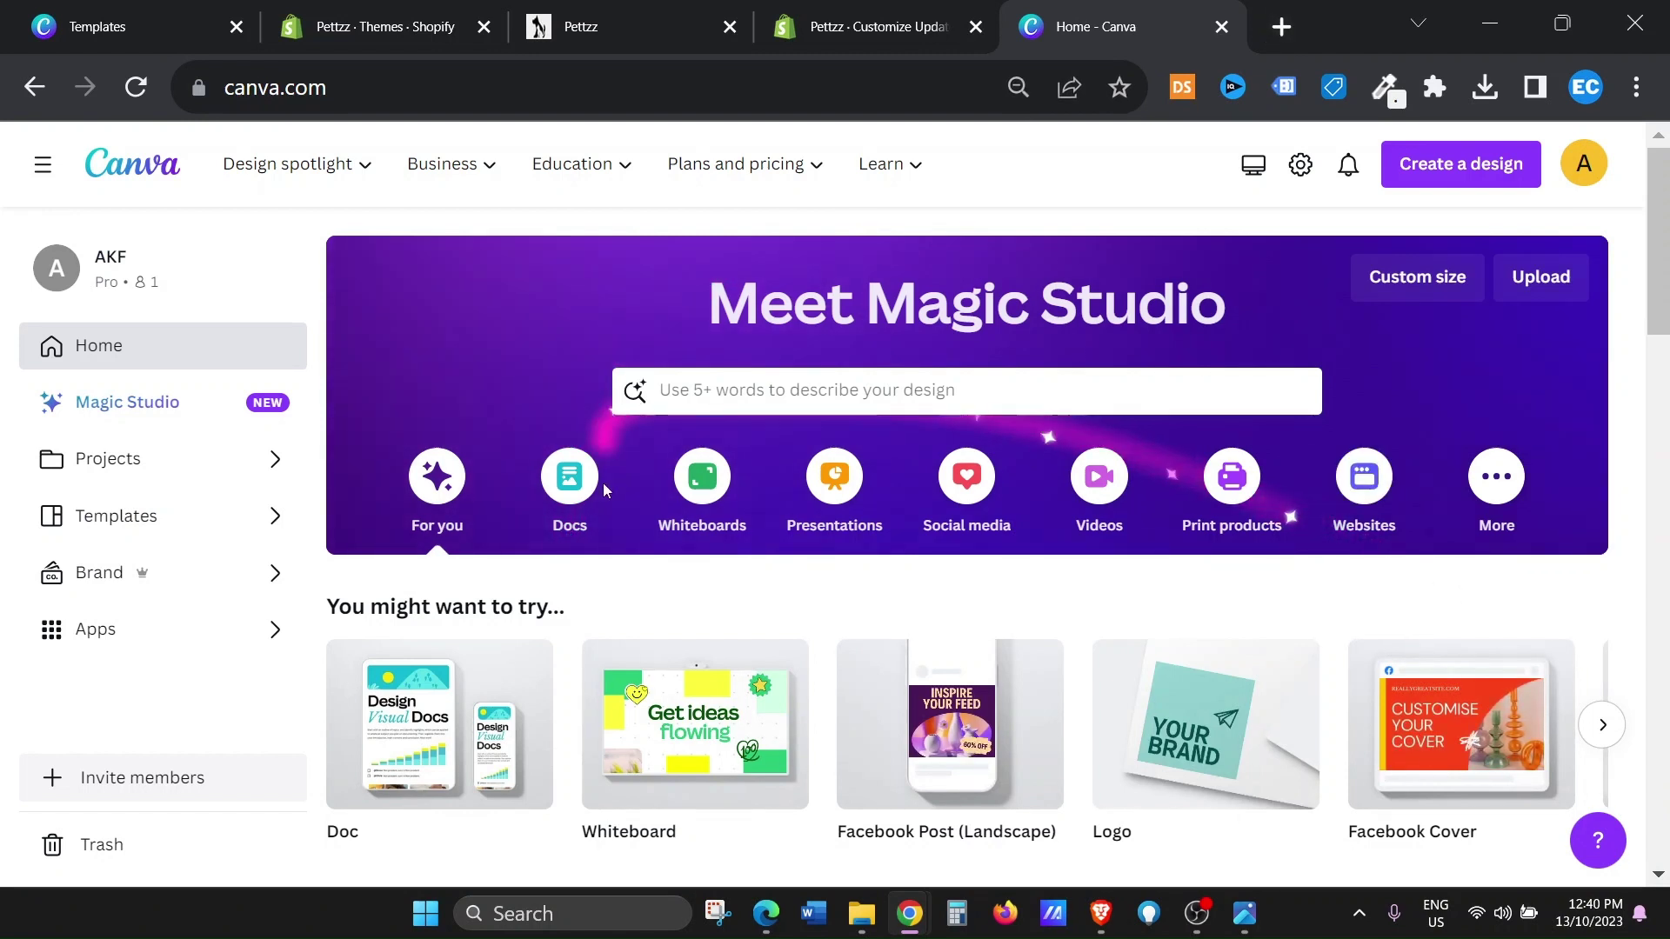
Search the Canva templates for "pet logo".
click(720, 392)
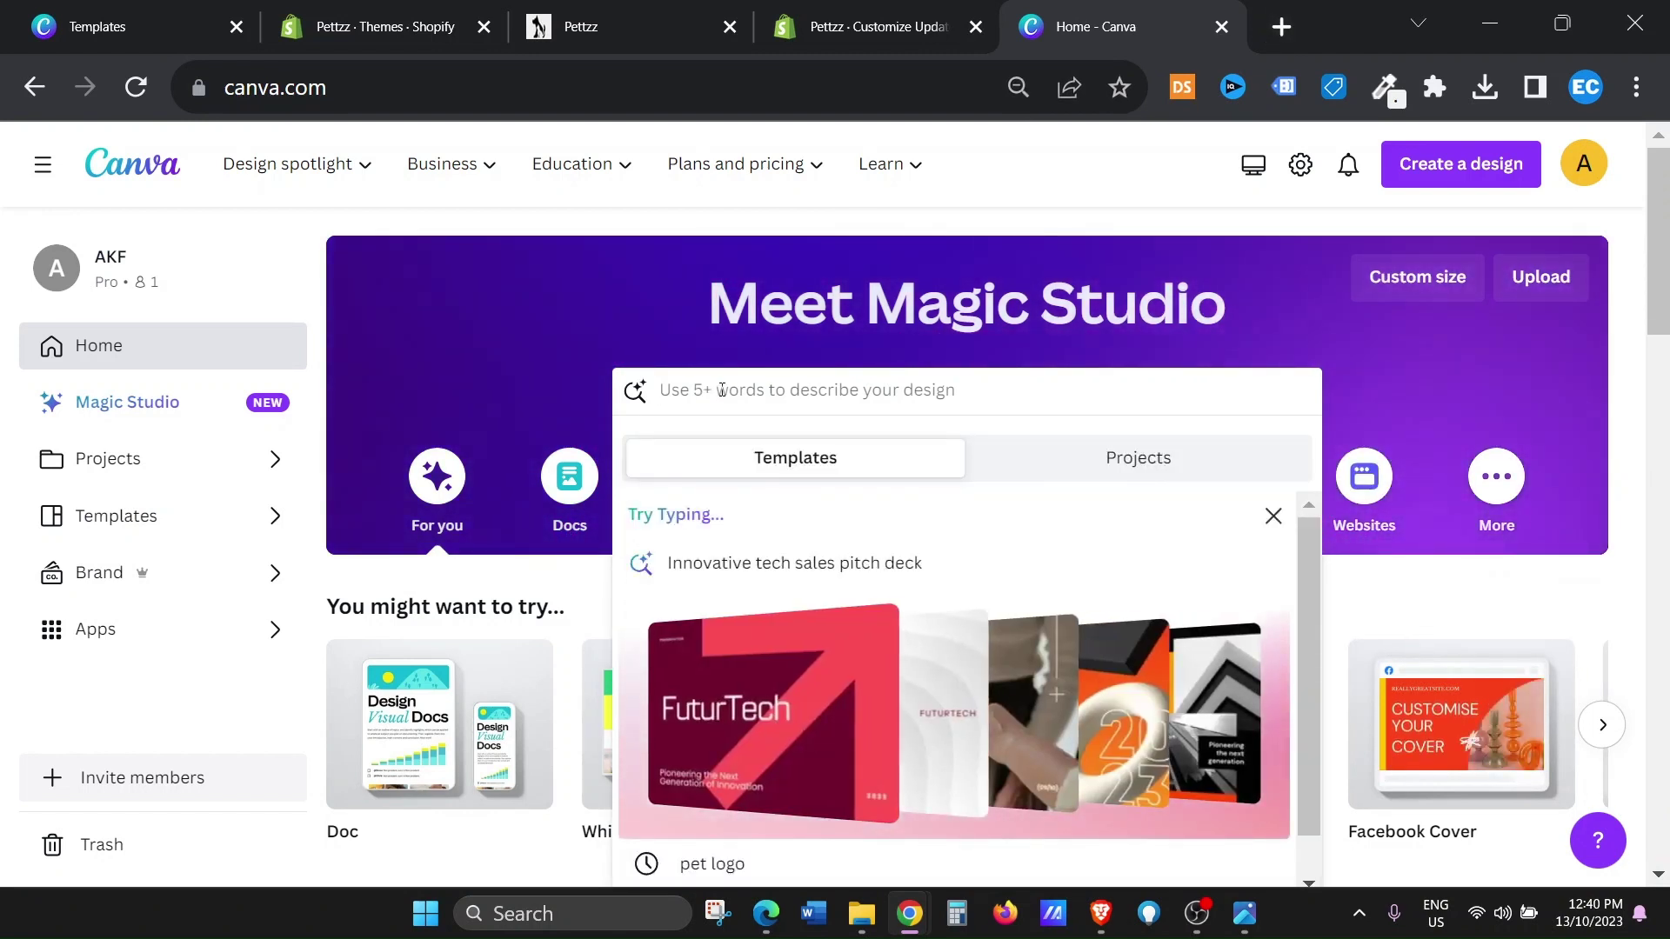
text(pet logo)
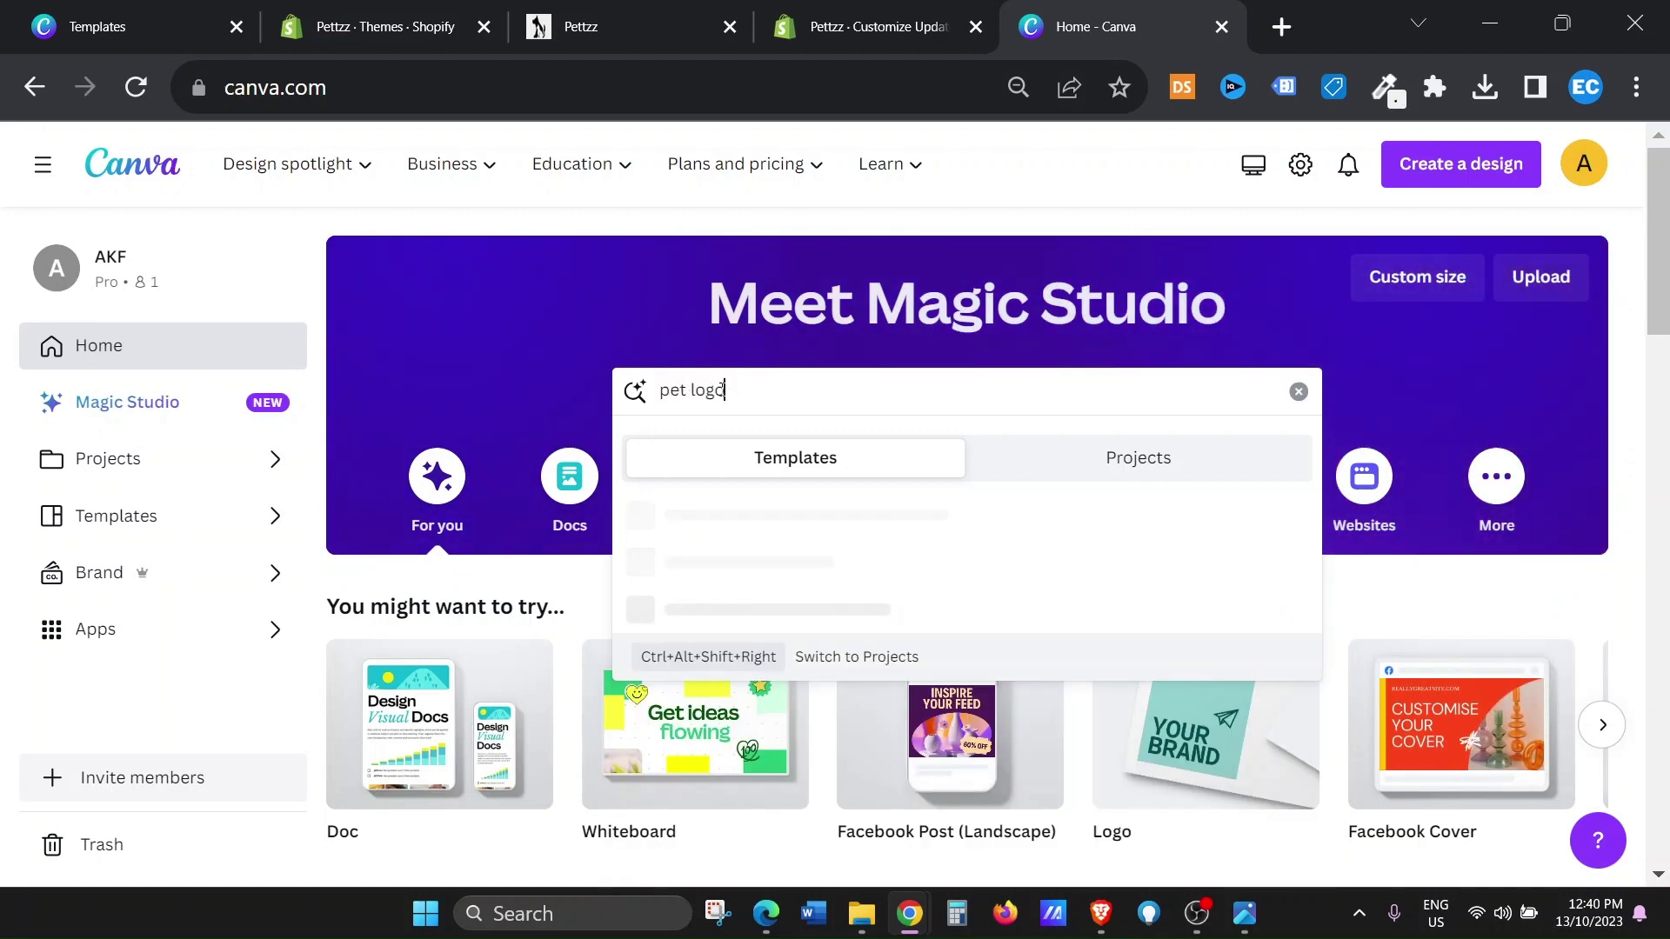
key(Return)
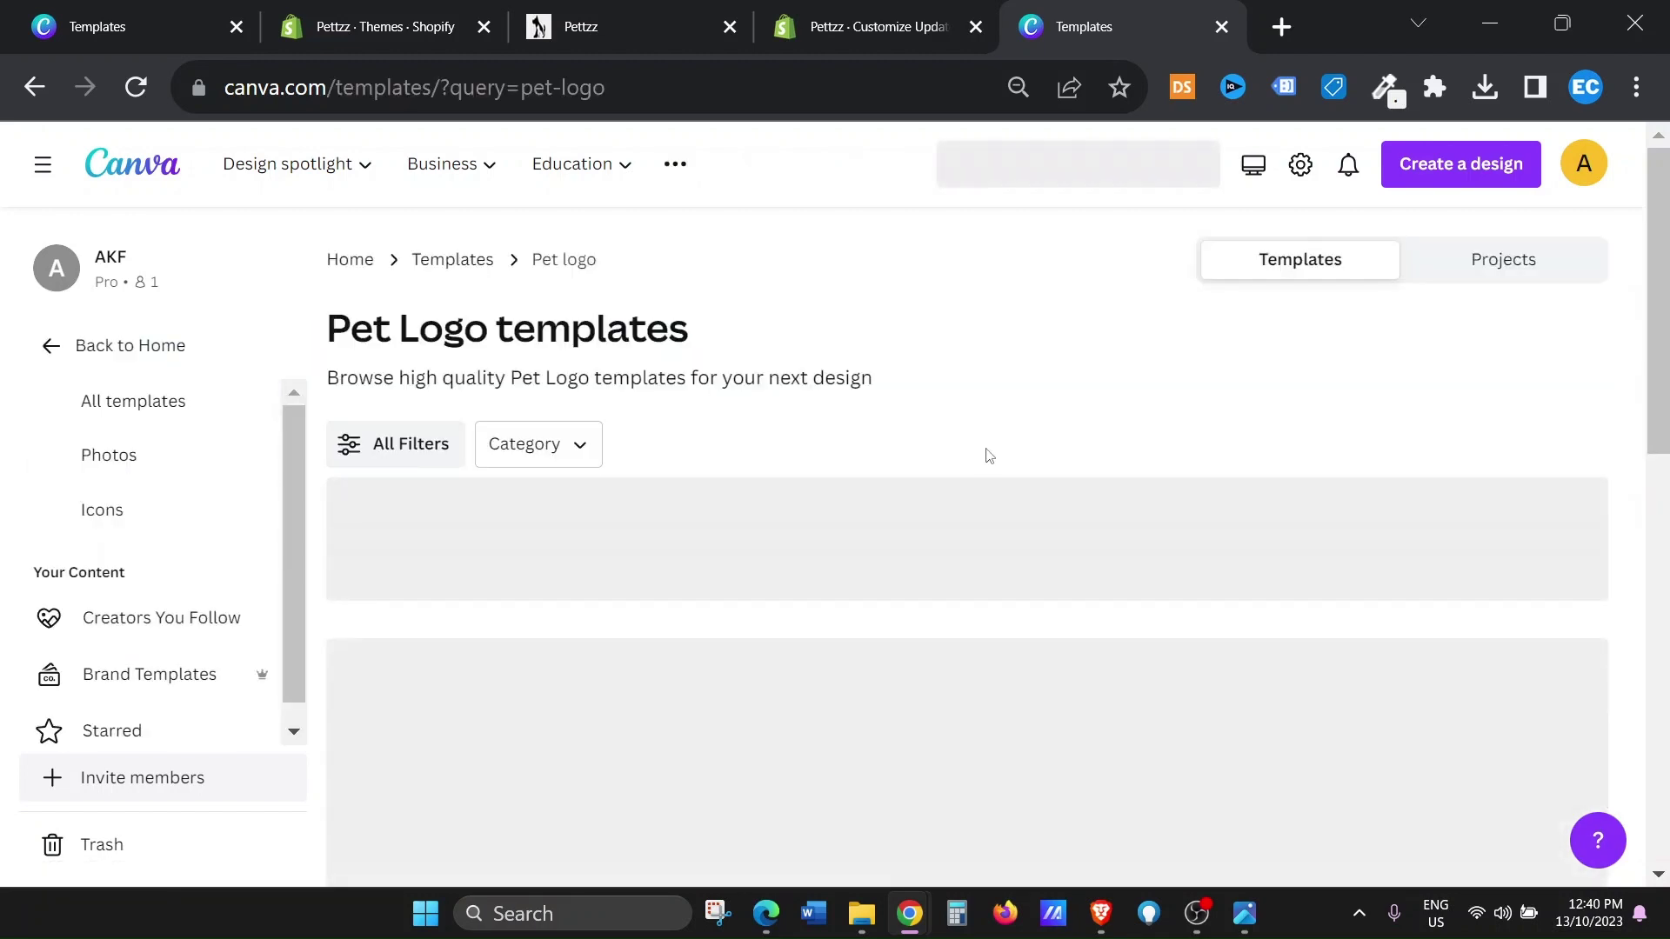
Browse the pet logo templates for a design that suits the Pettzz pet store.
scroll(1145, 355, down, 12)
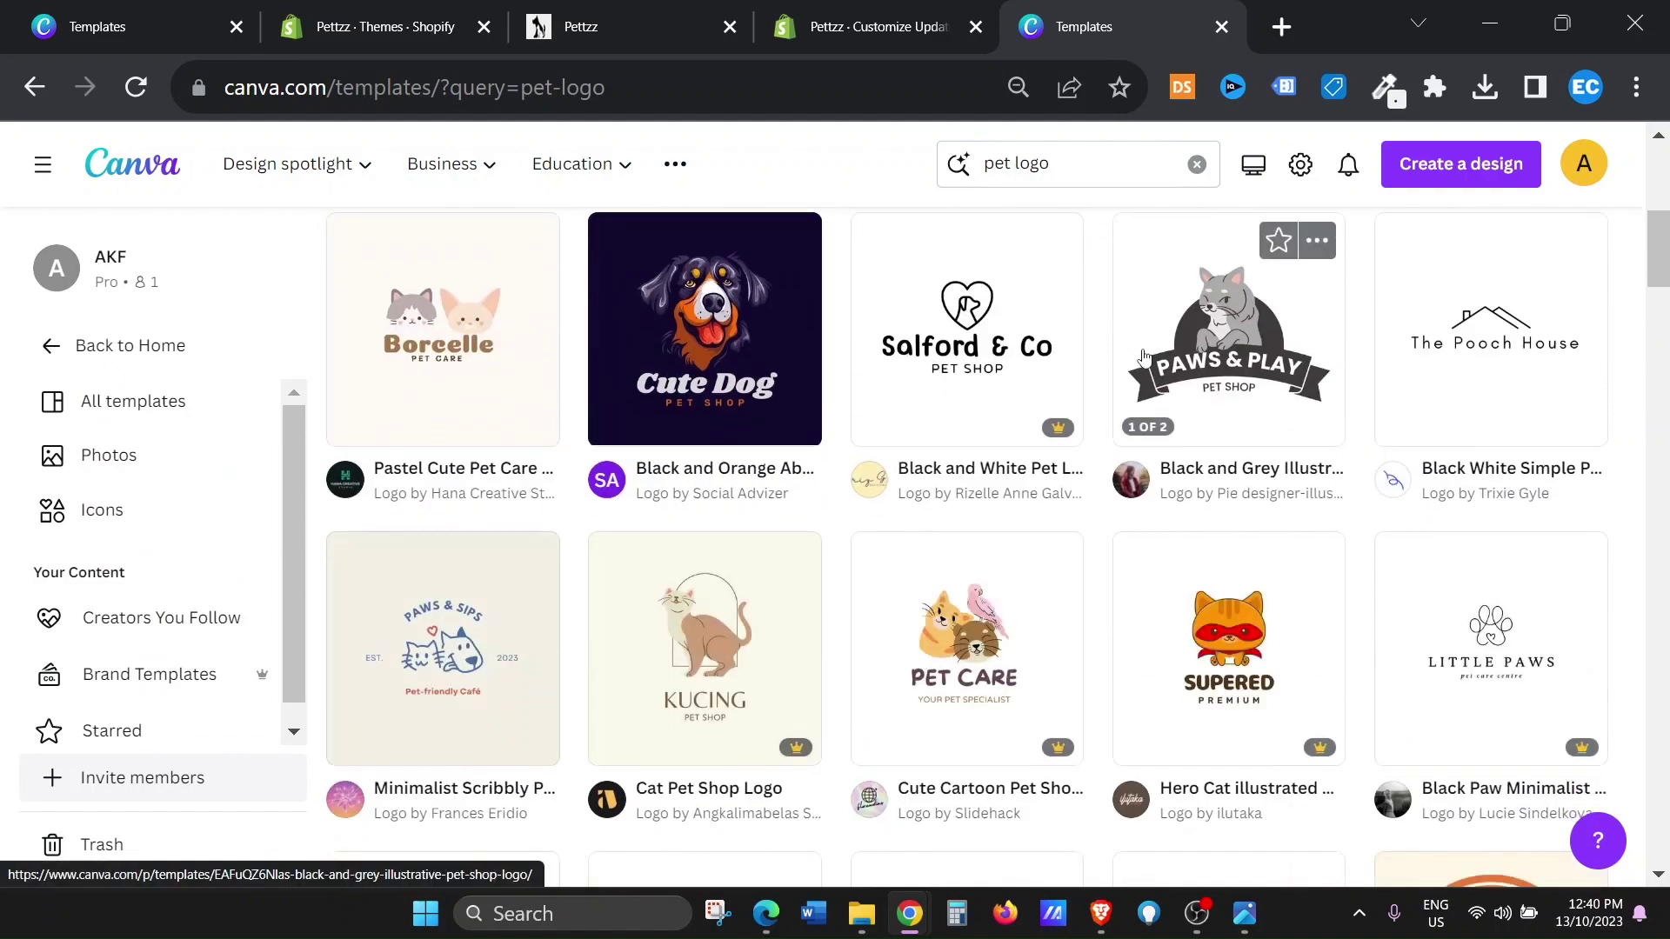
scroll(1144, 359, down, 12)
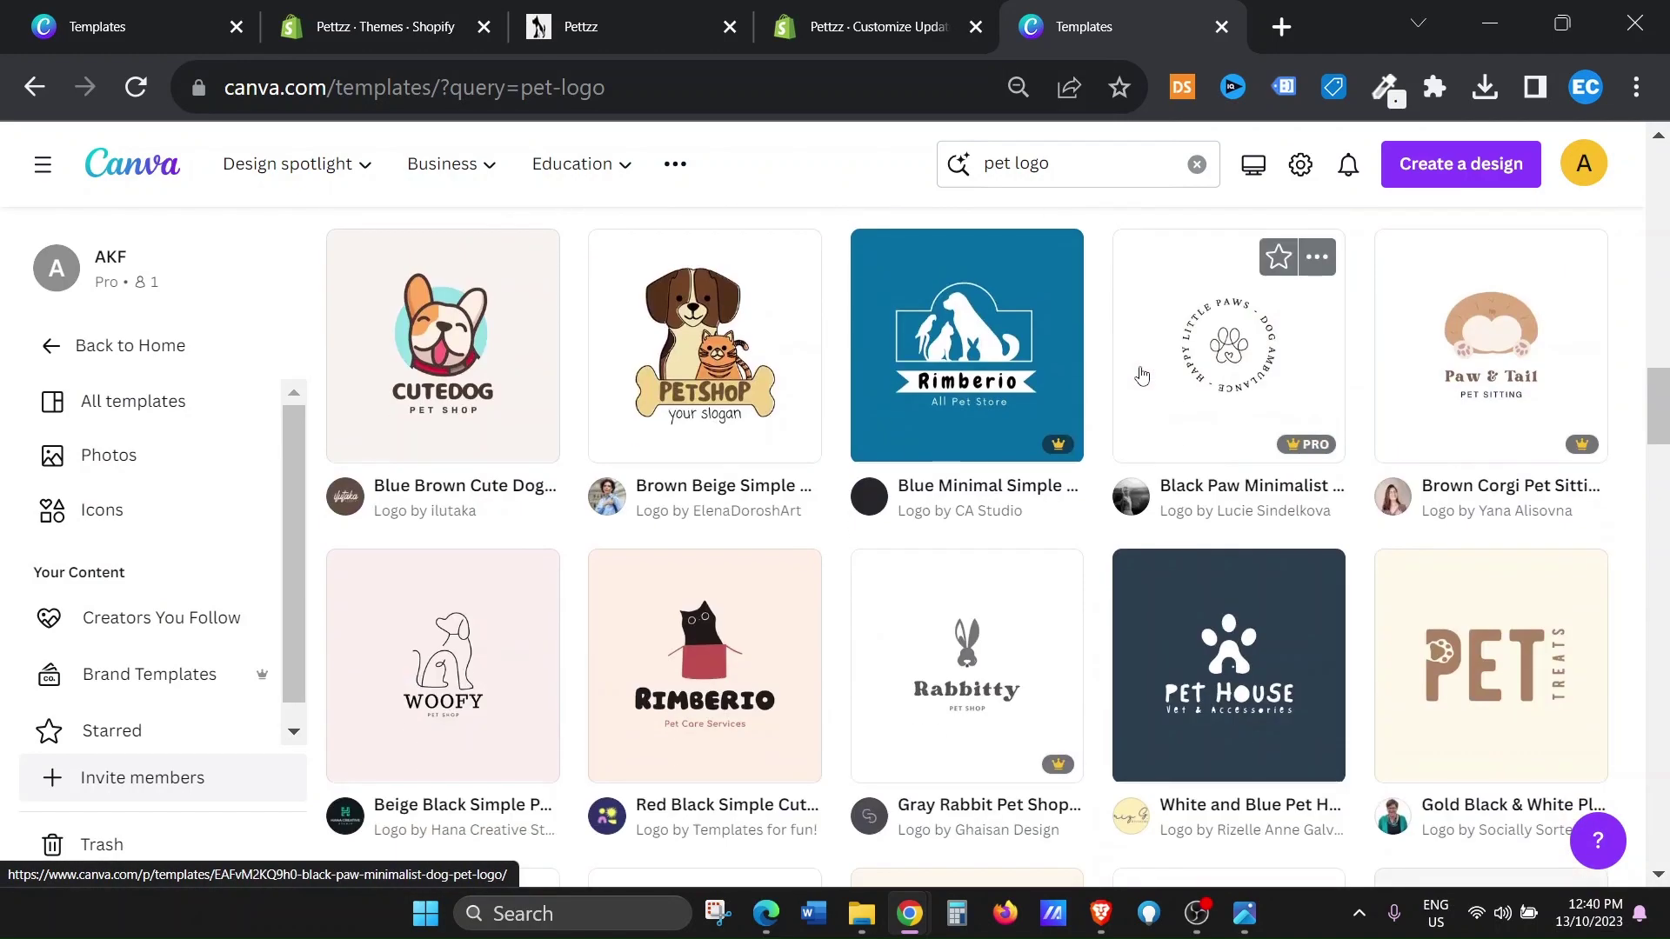
scroll(1143, 376, down, 12)
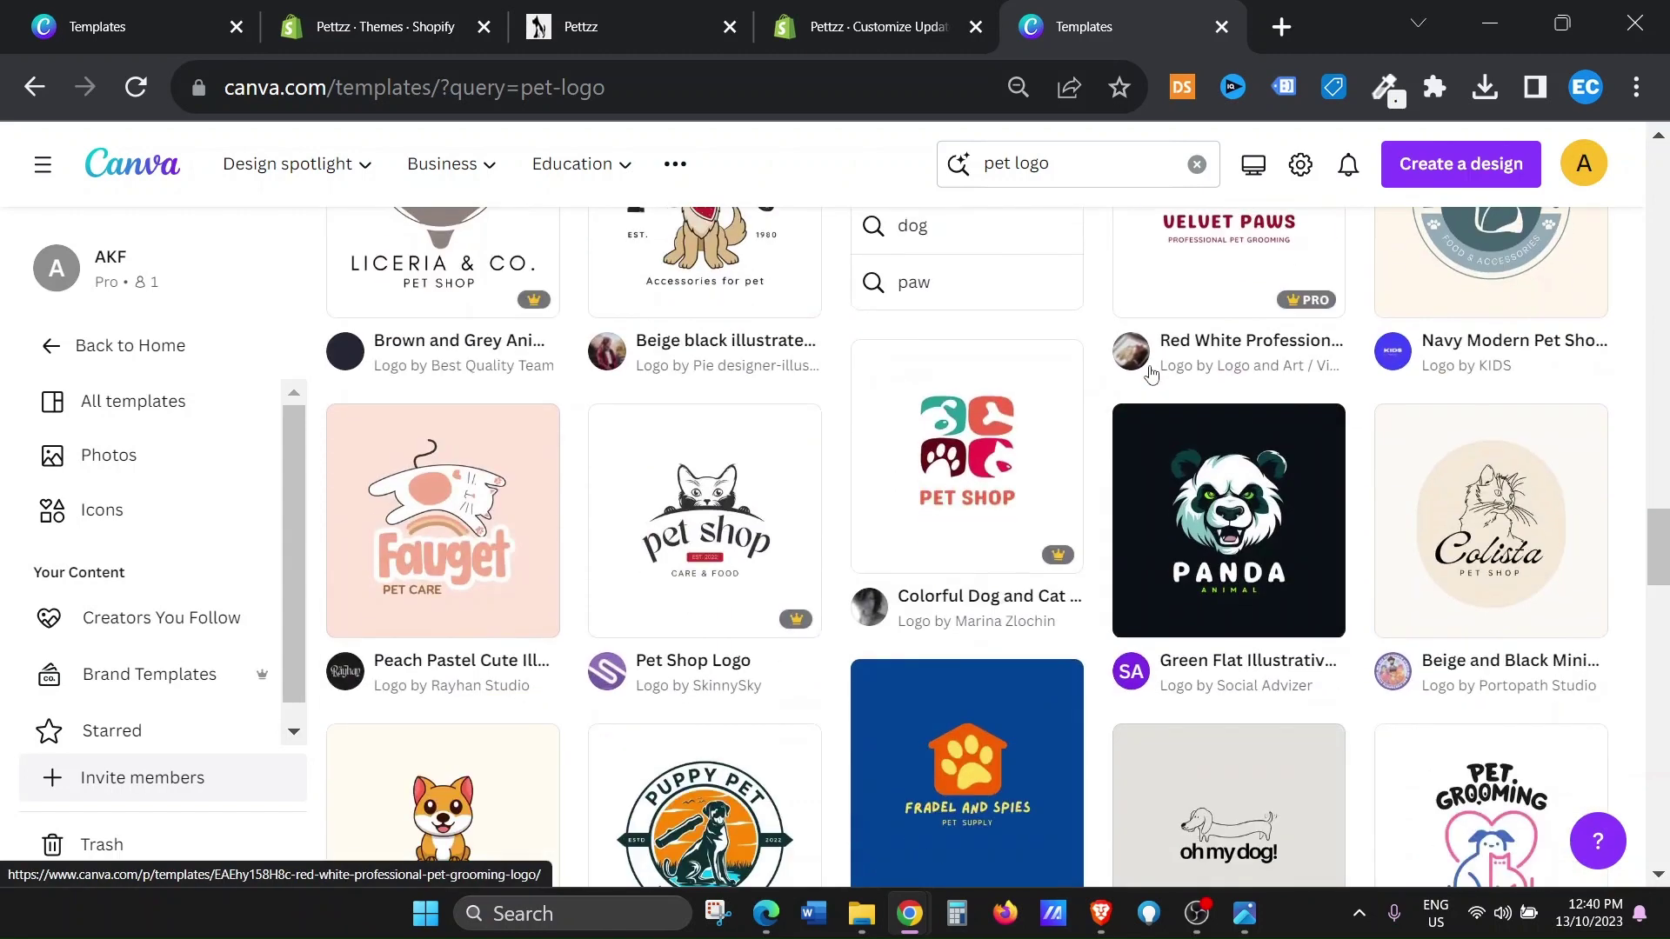
scroll(1151, 374, down, 5)
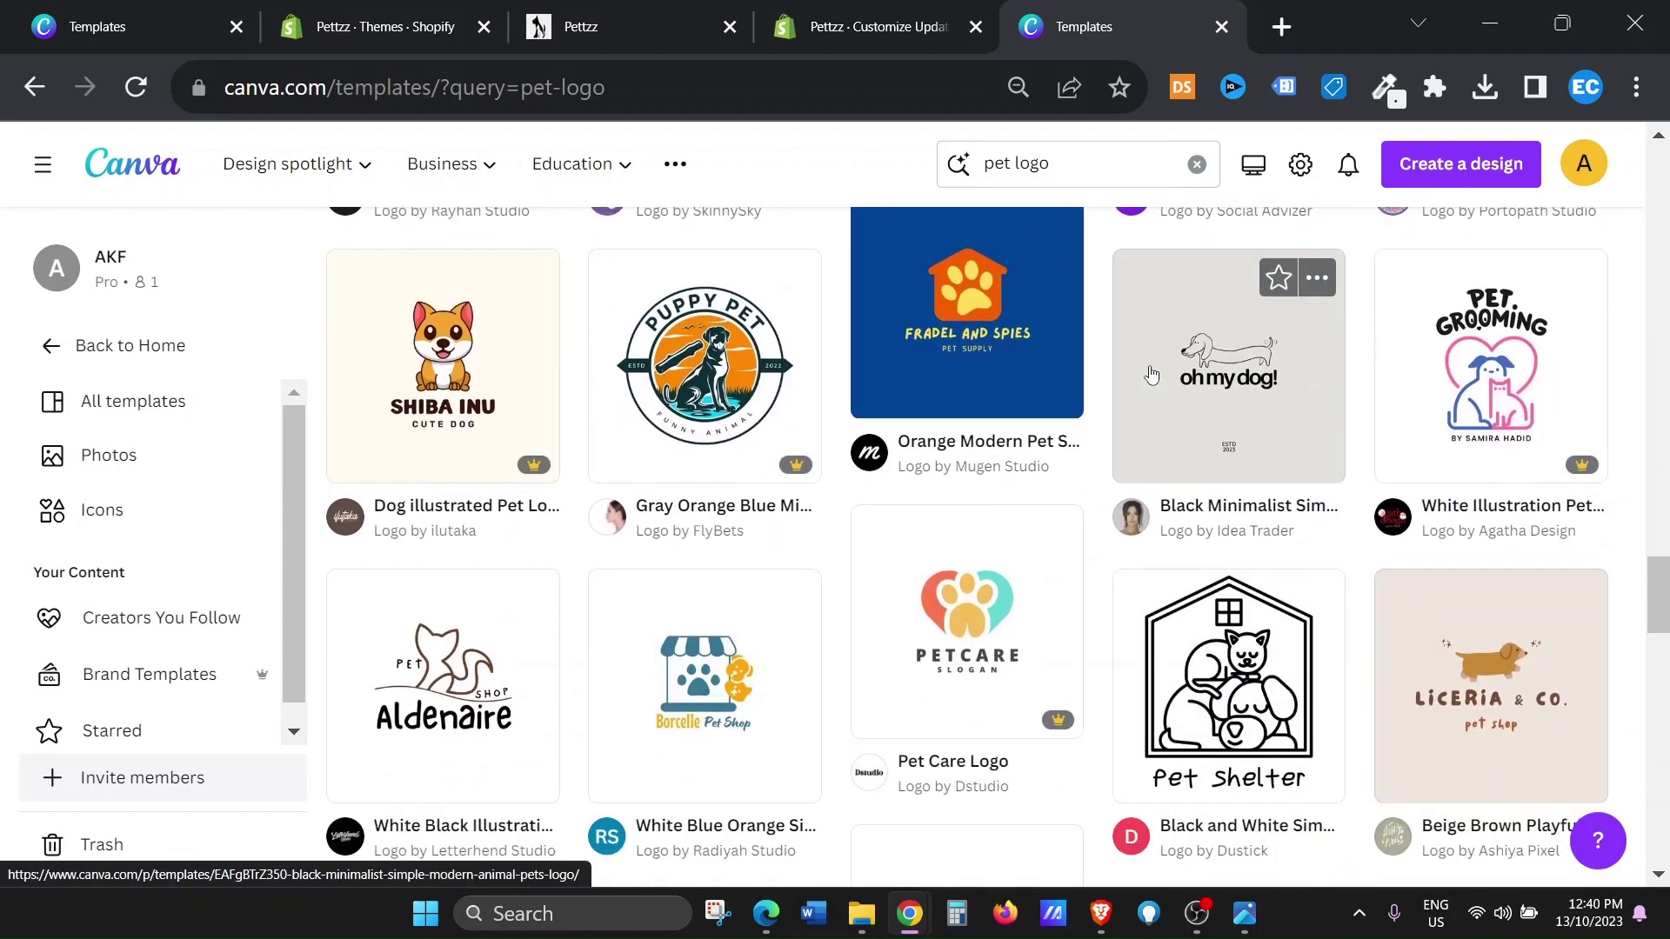
scroll(1150, 374, down, 5)
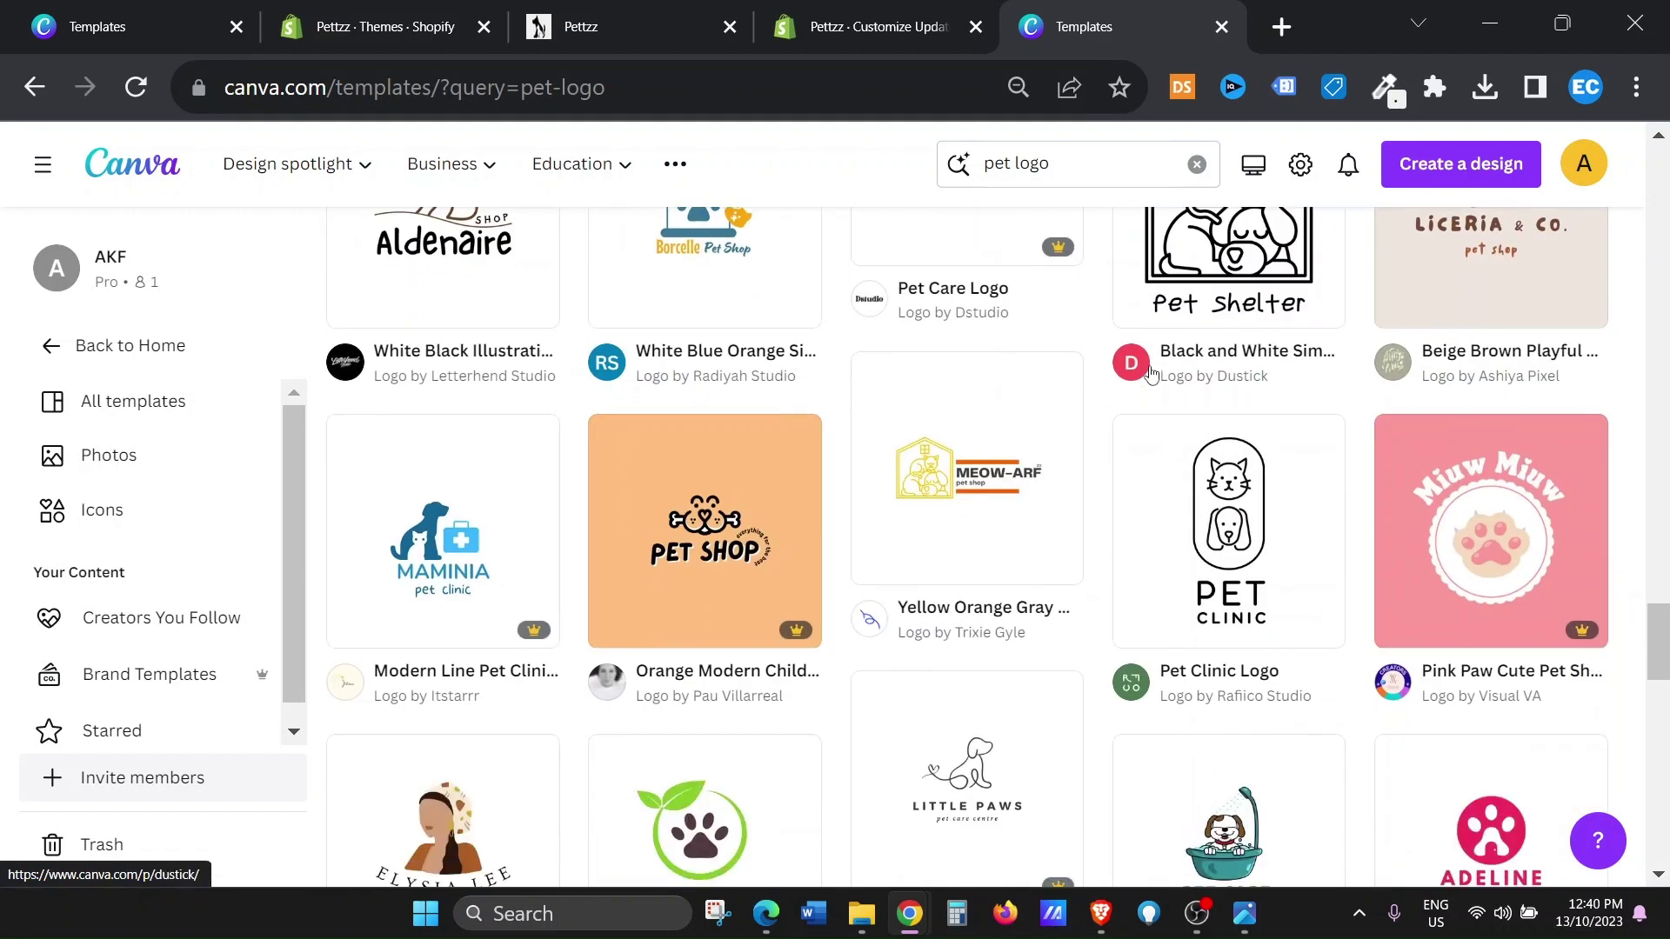
scroll(1151, 374, down, 10)
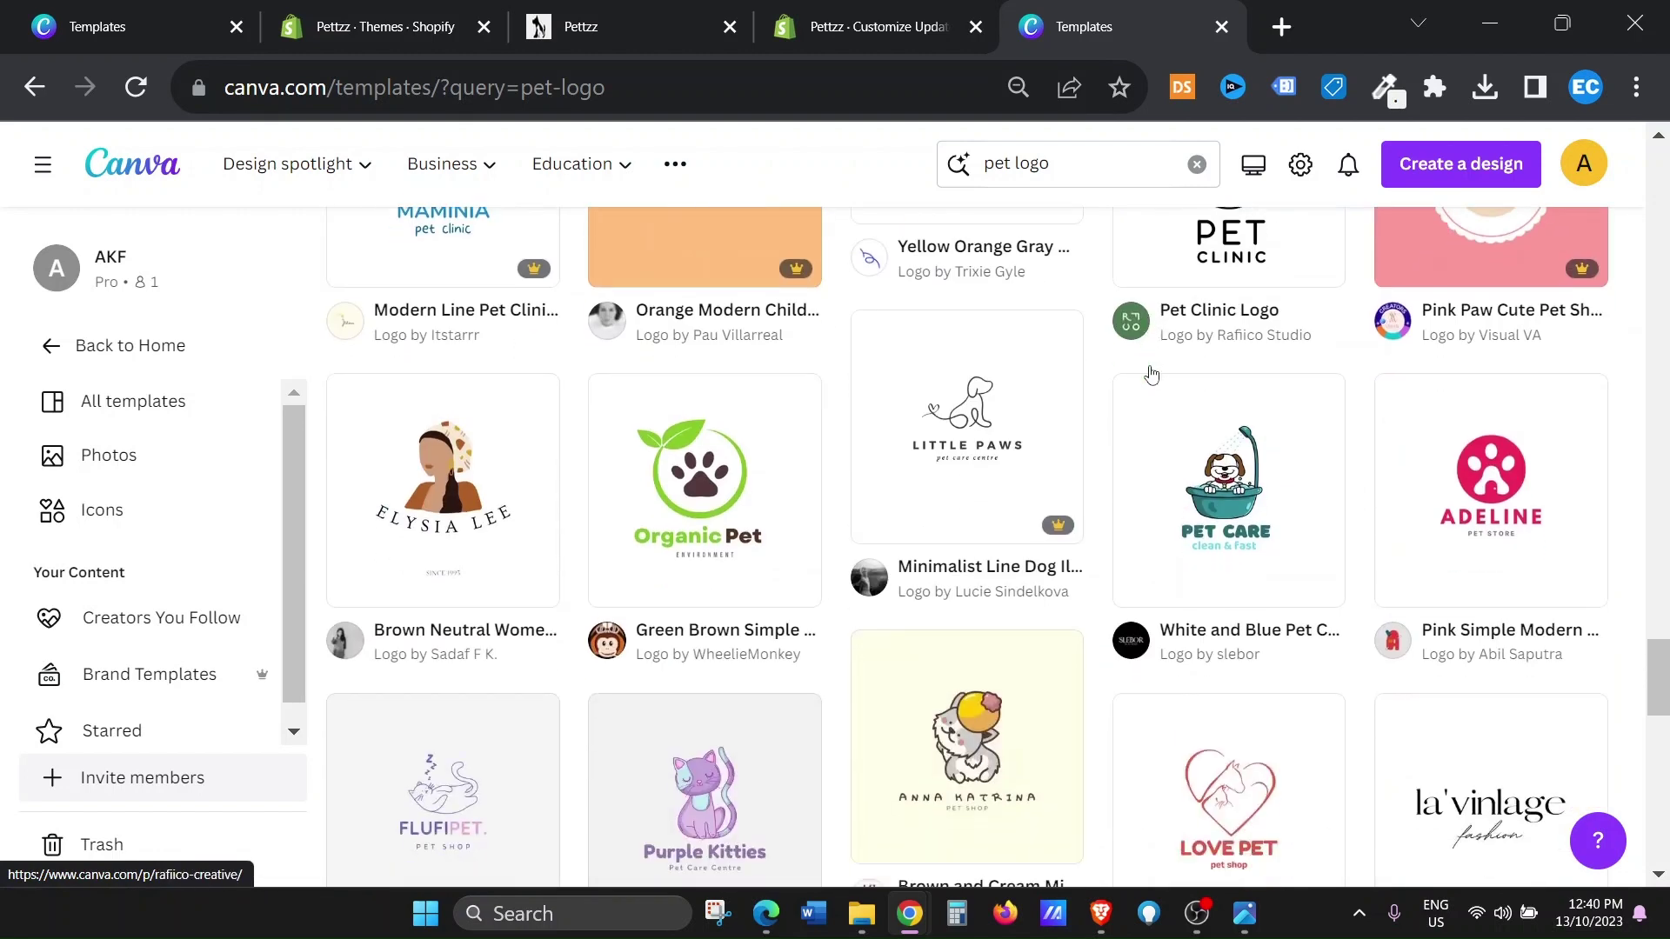
scroll(1151, 374, down, 4)
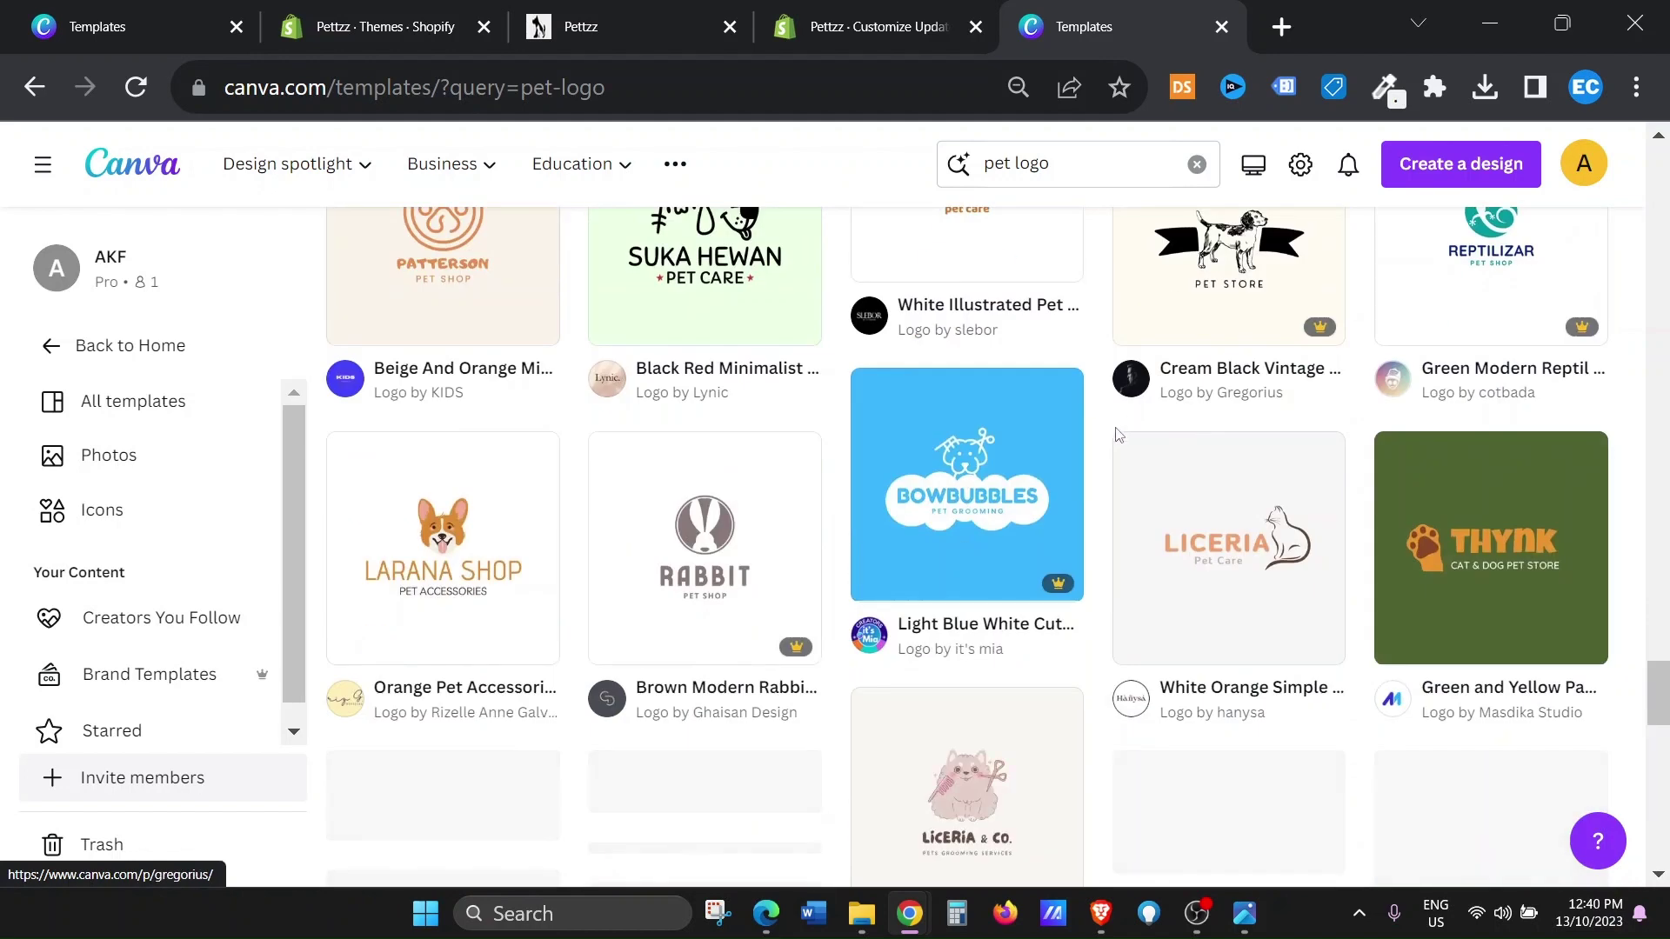
scroll(1062, 526, down, 7)
scroll(1062, 525, down, 6)
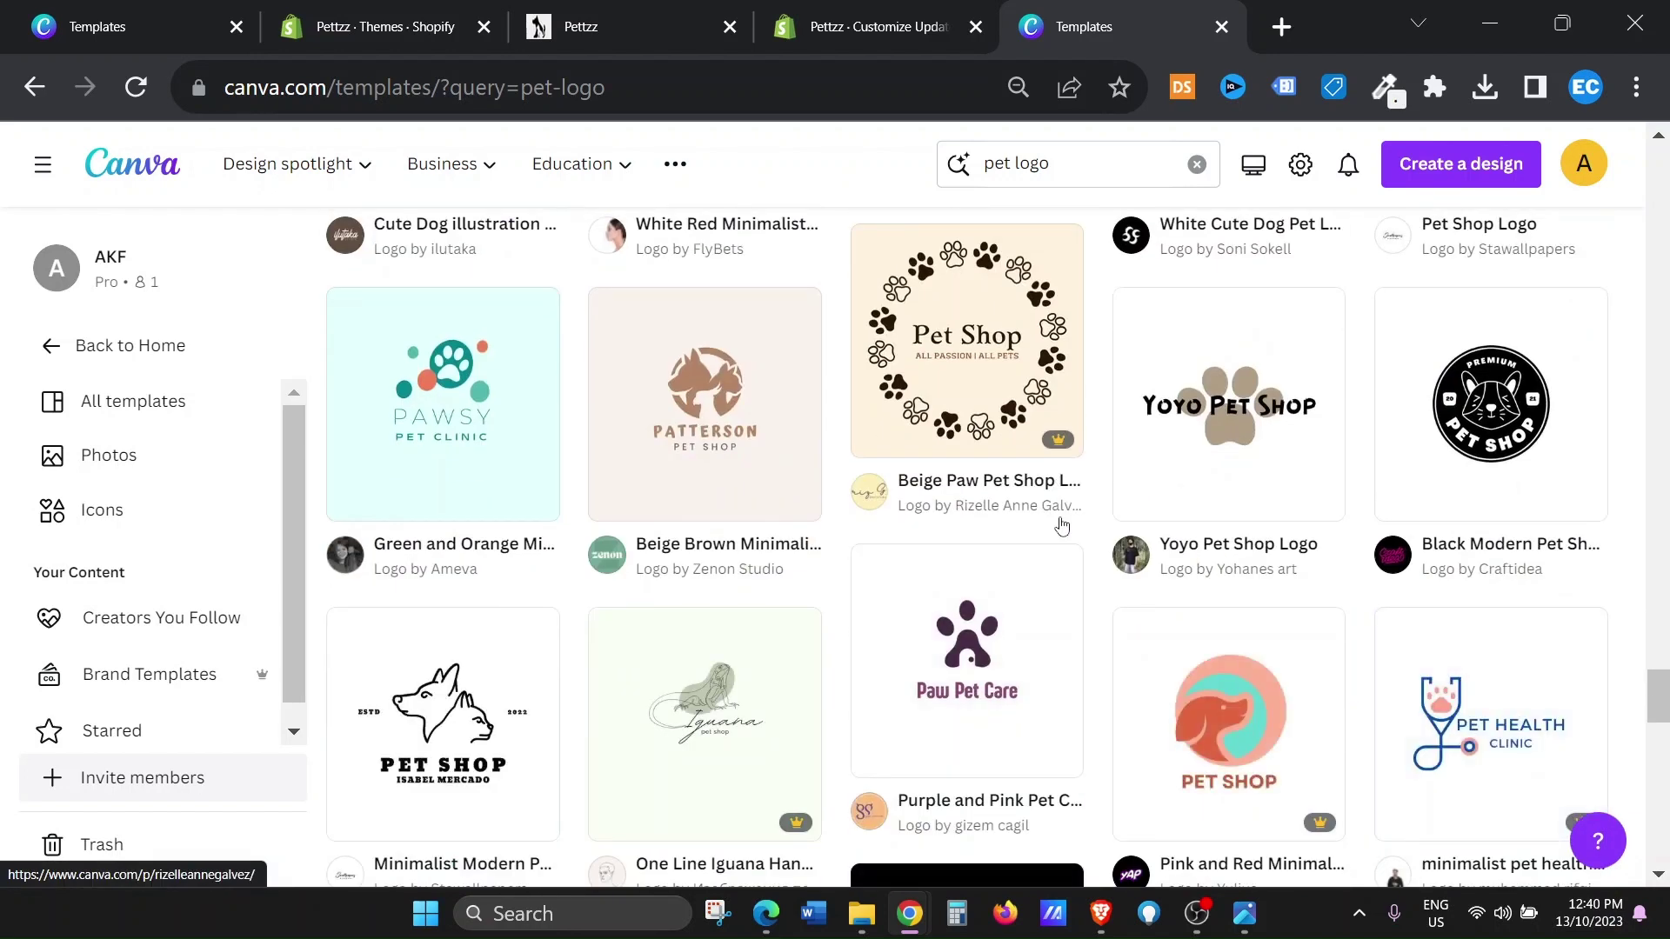
scroll(1062, 525, down, 15)
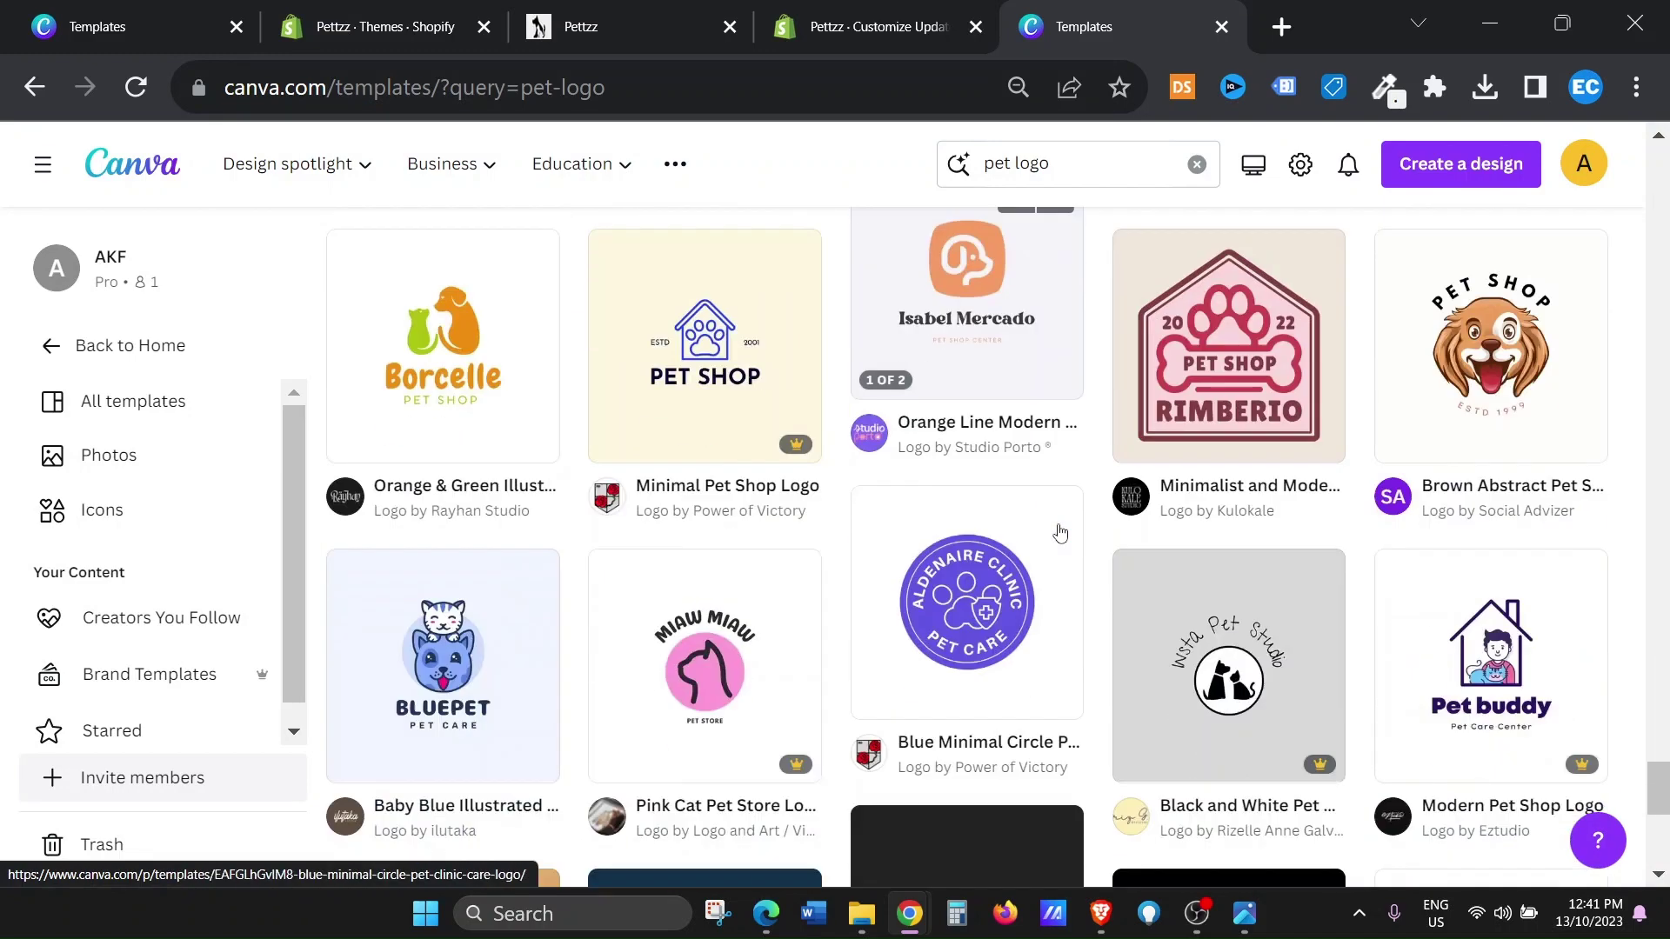
scroll(1060, 533, down, 5)
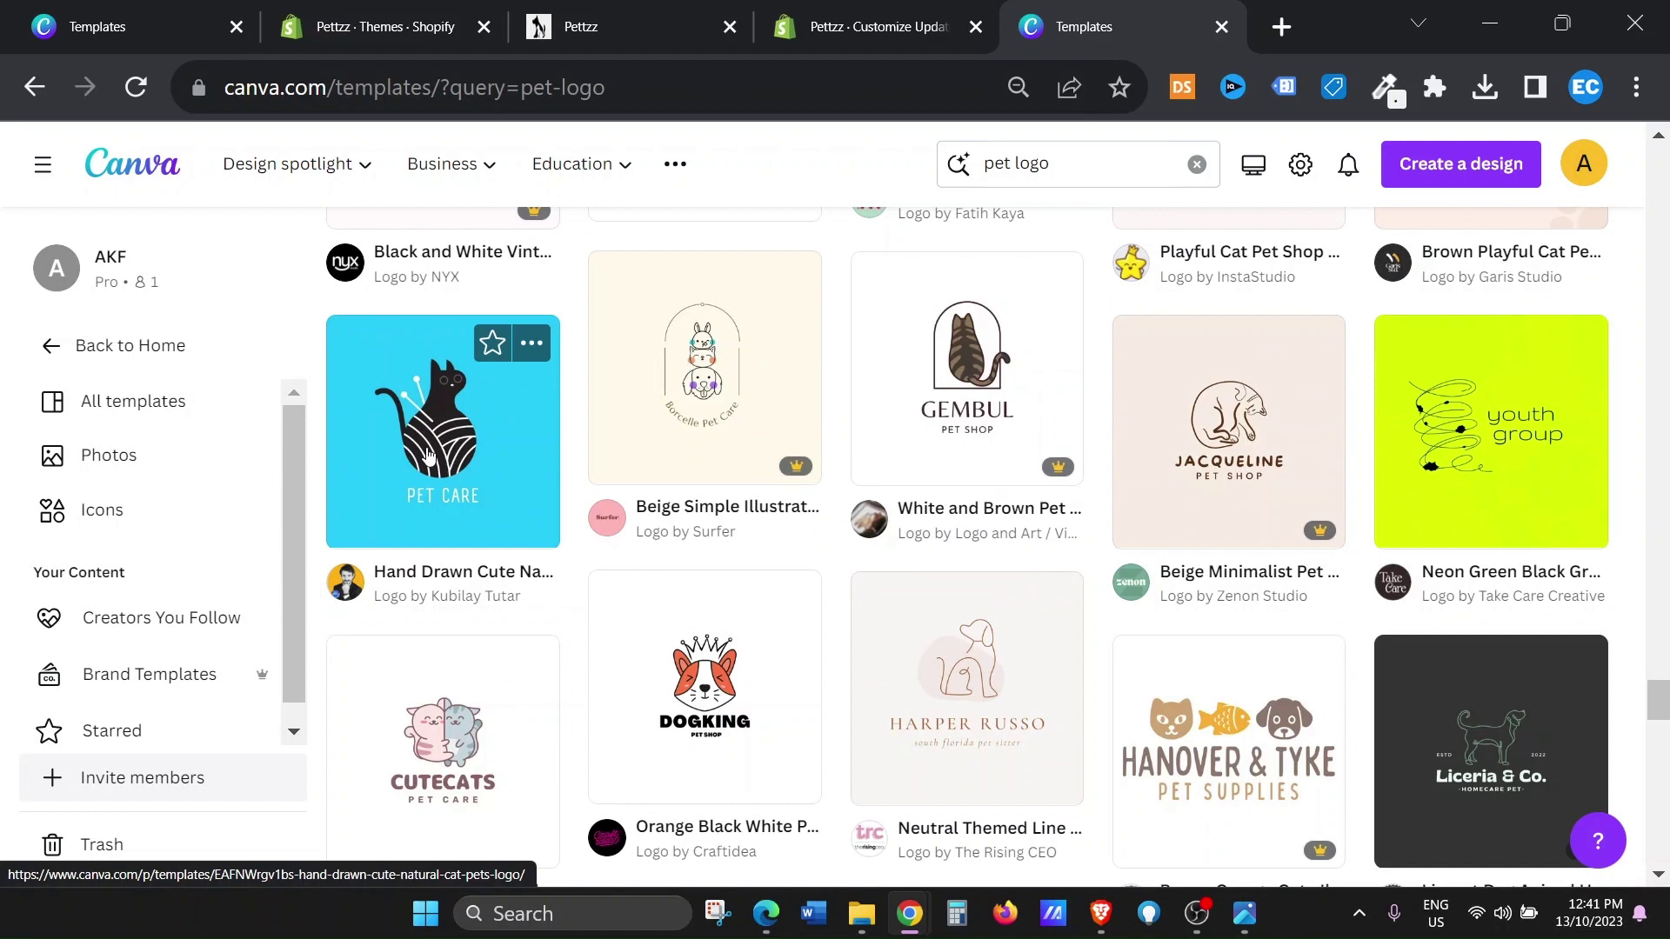
scroll(427, 455, down, 4)
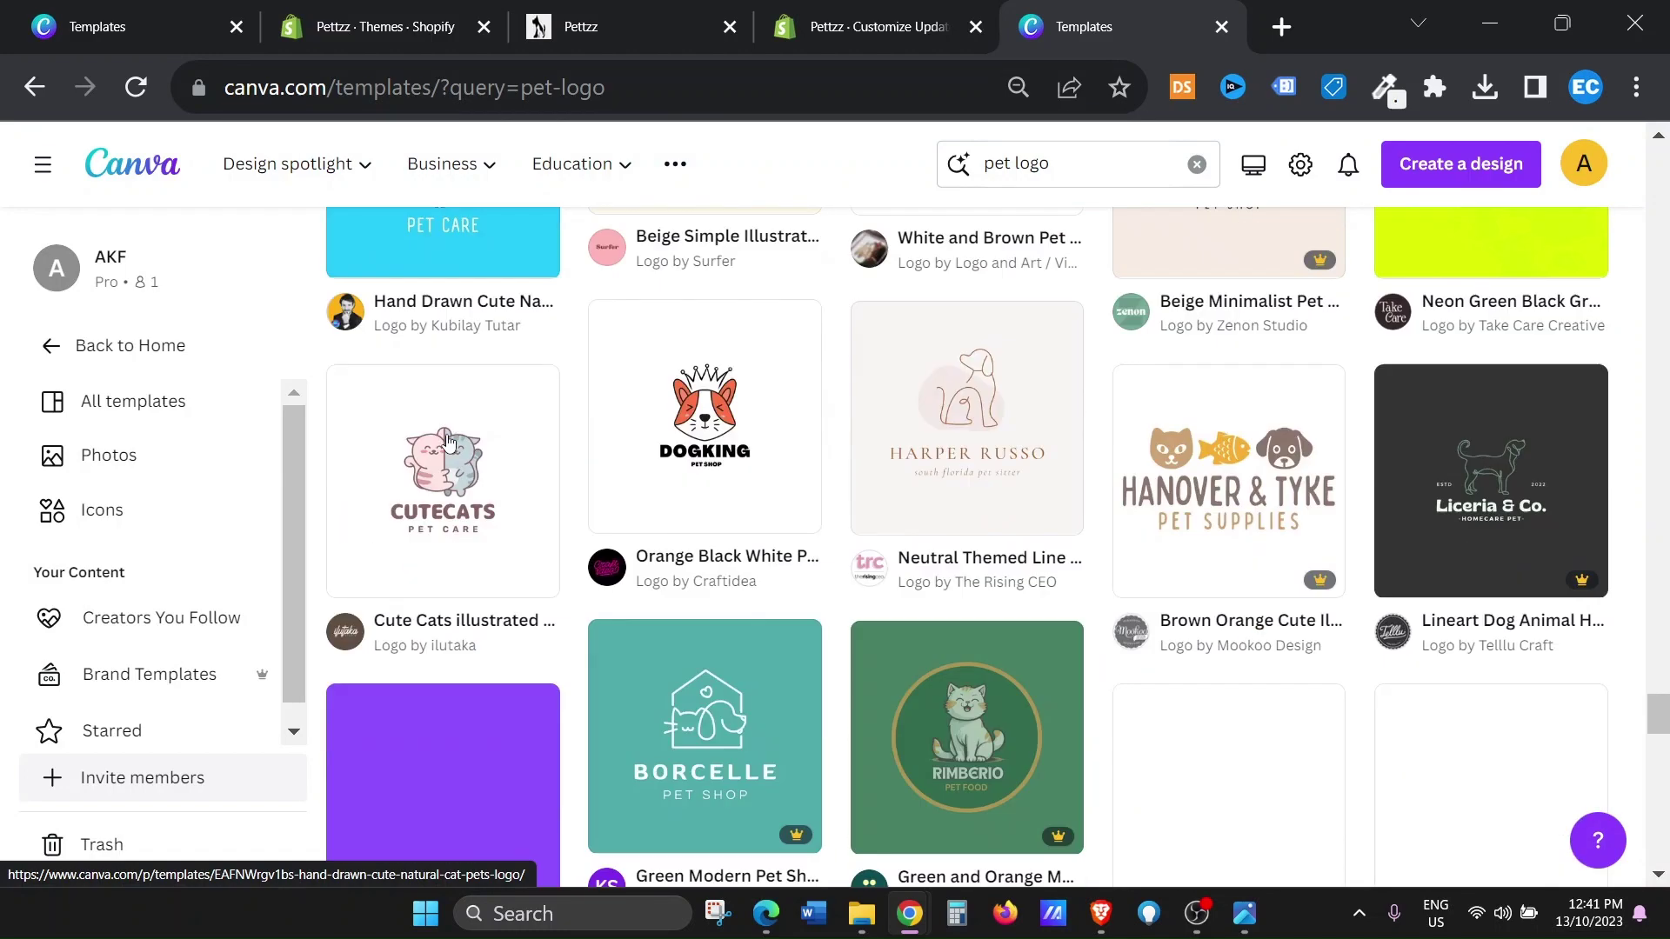
scroll(557, 477, down, 12)
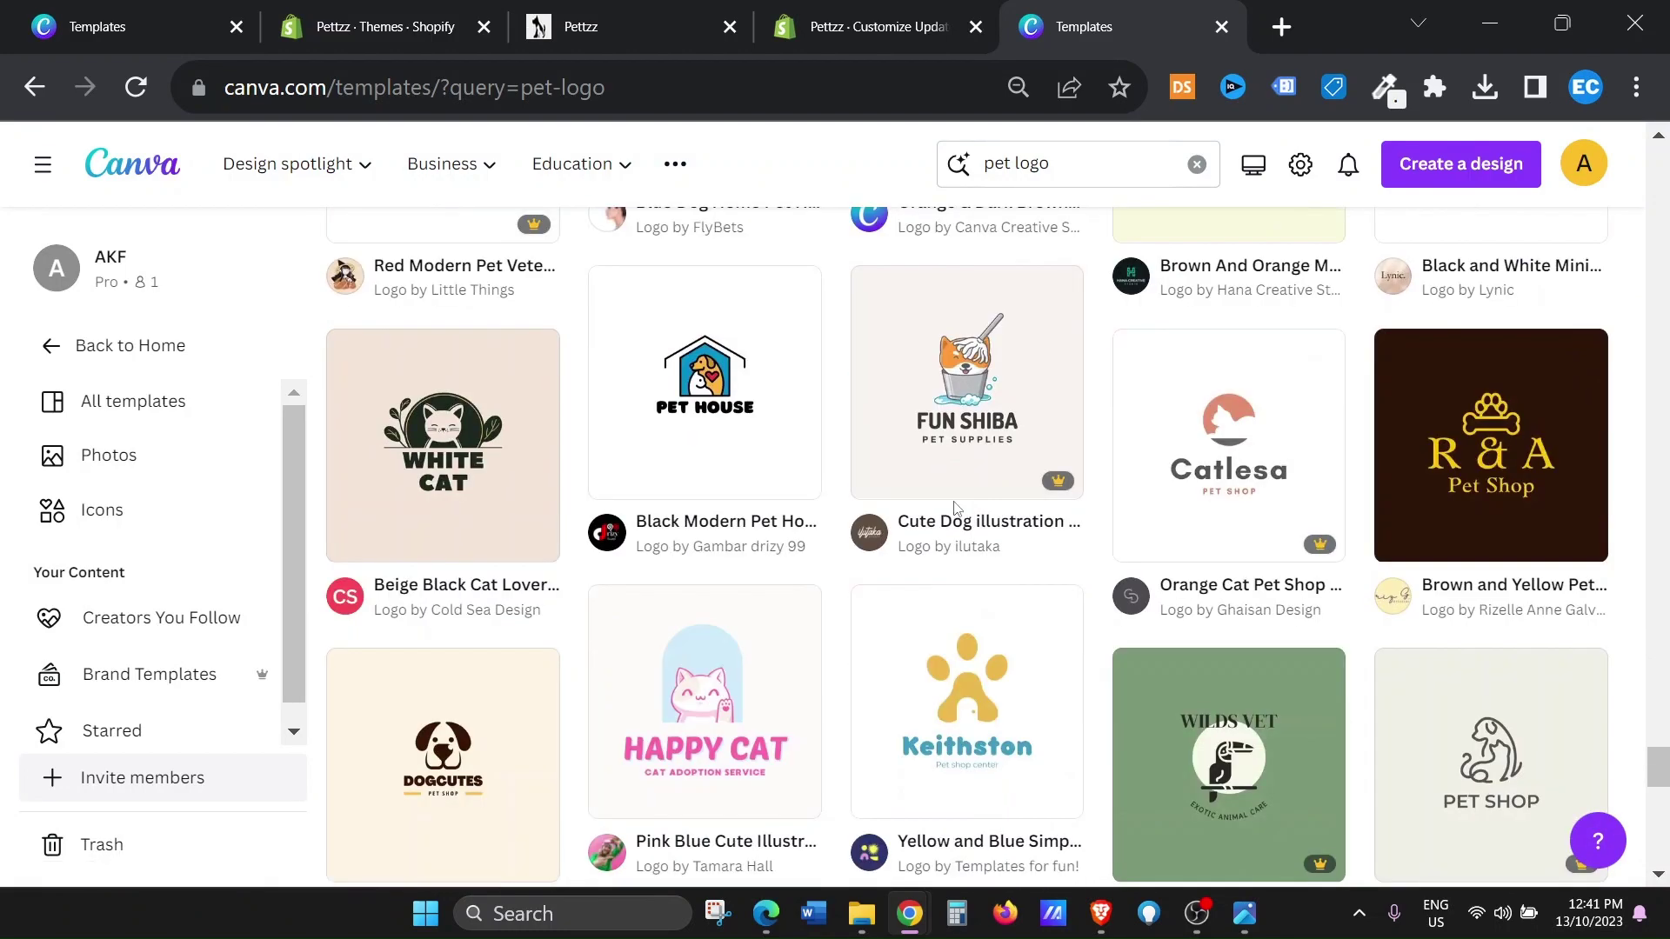
scroll(956, 510, down, 15)
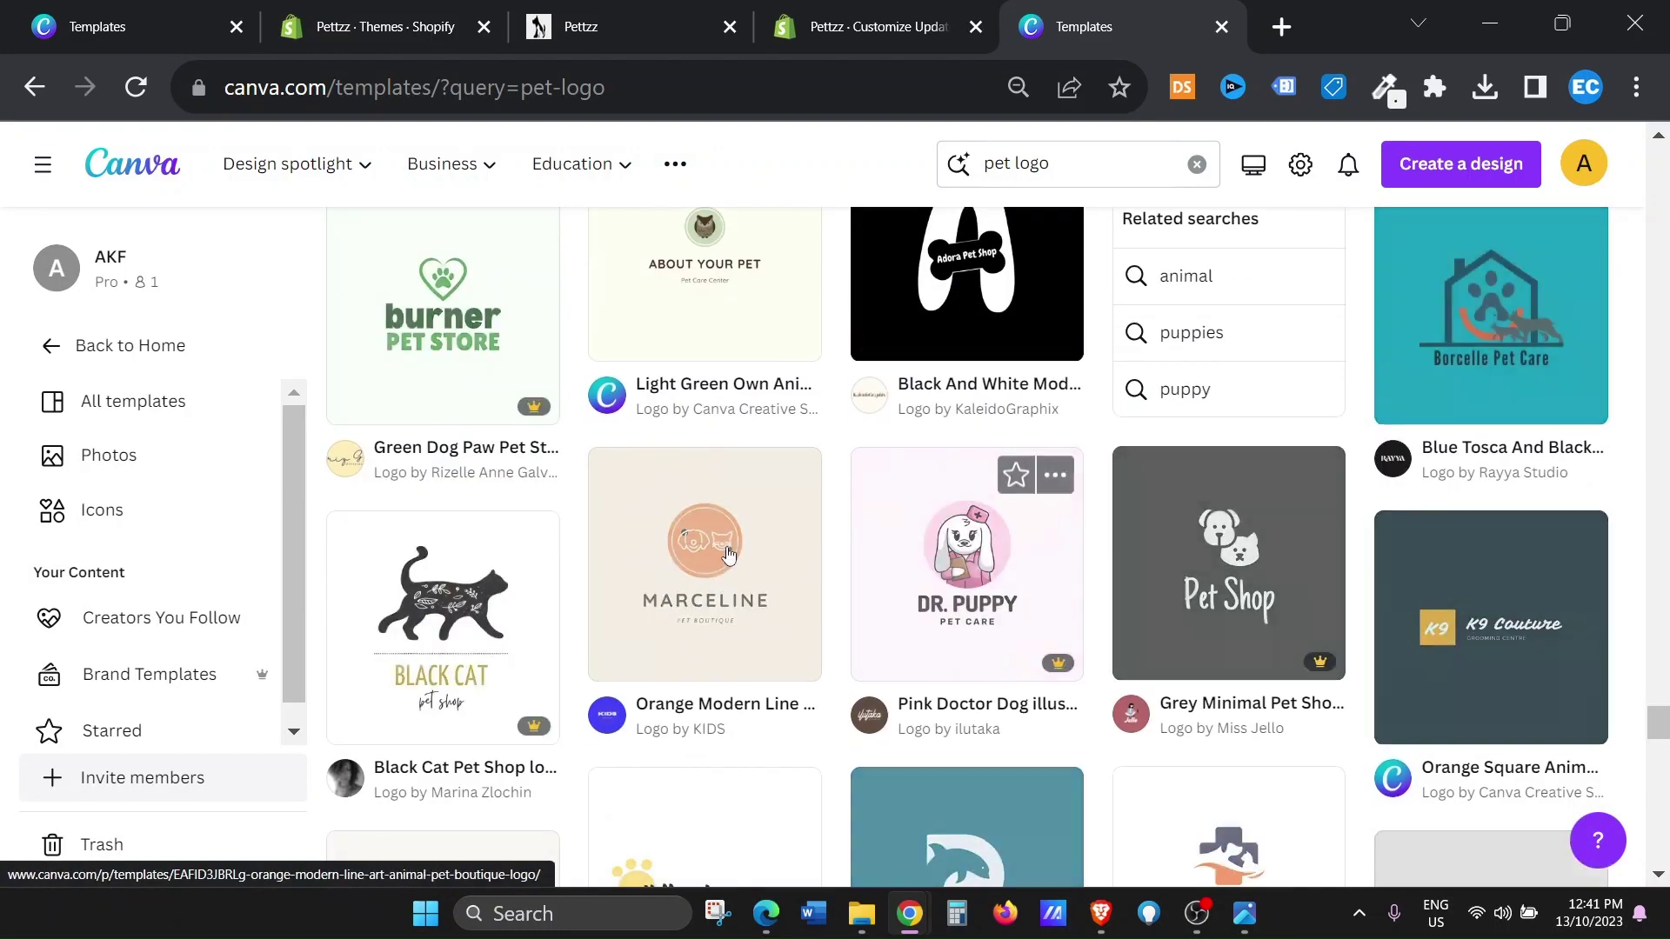
scroll(1265, 651, down, 5)
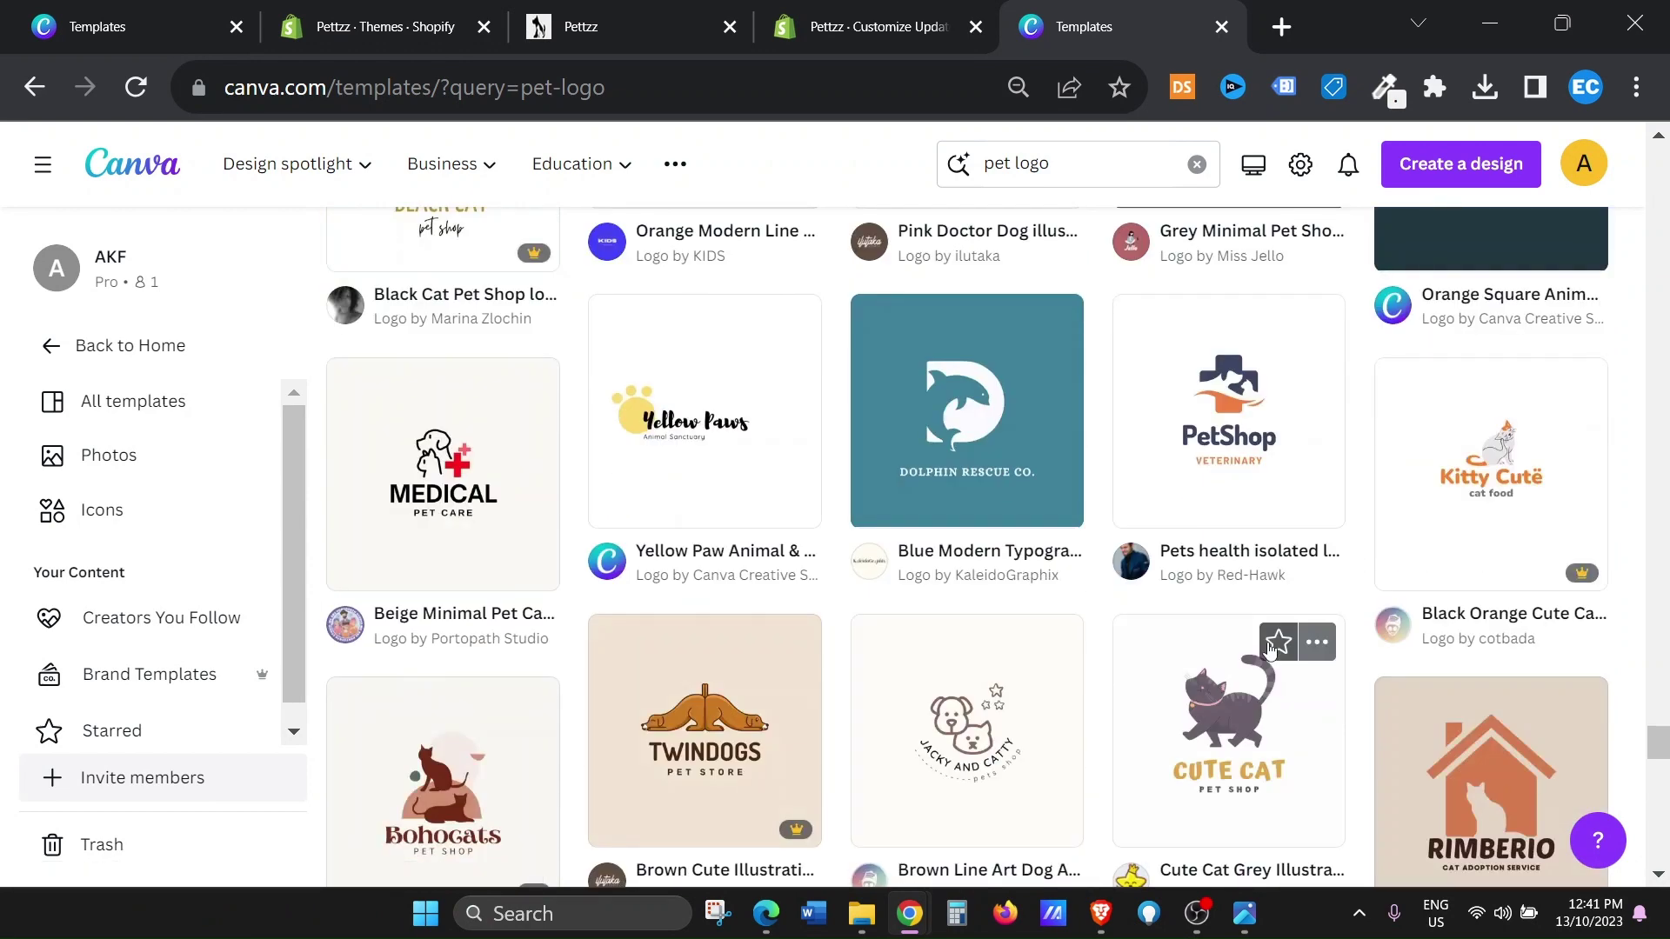
scroll(1268, 648, down, 12)
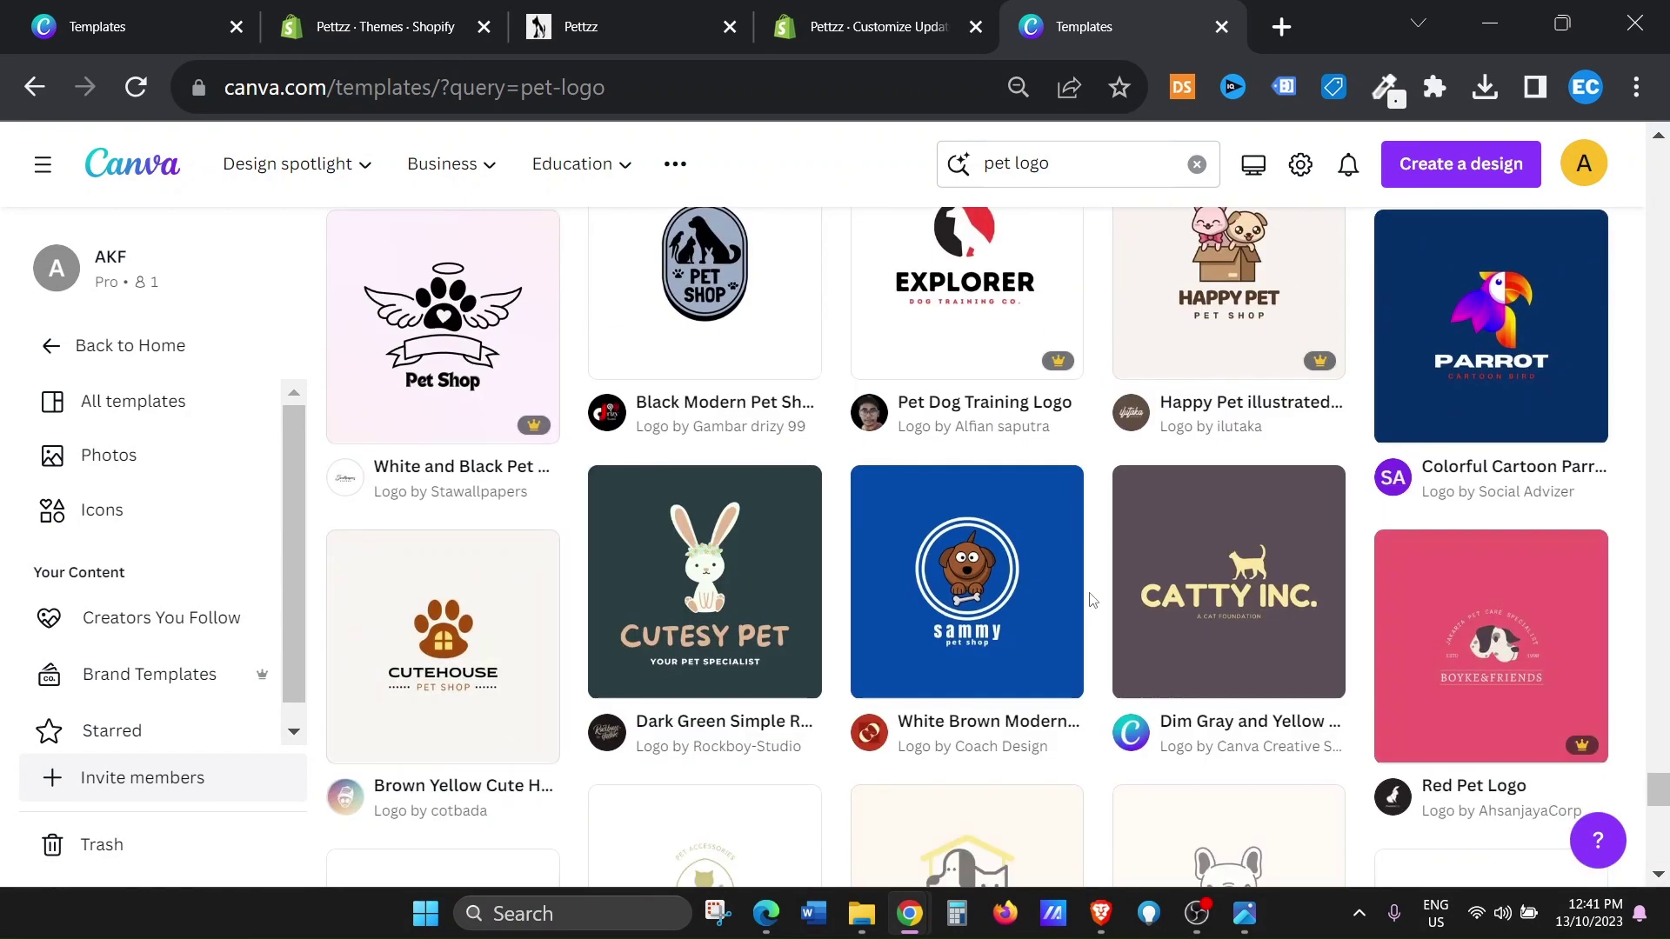
scroll(1092, 600, down, 15)
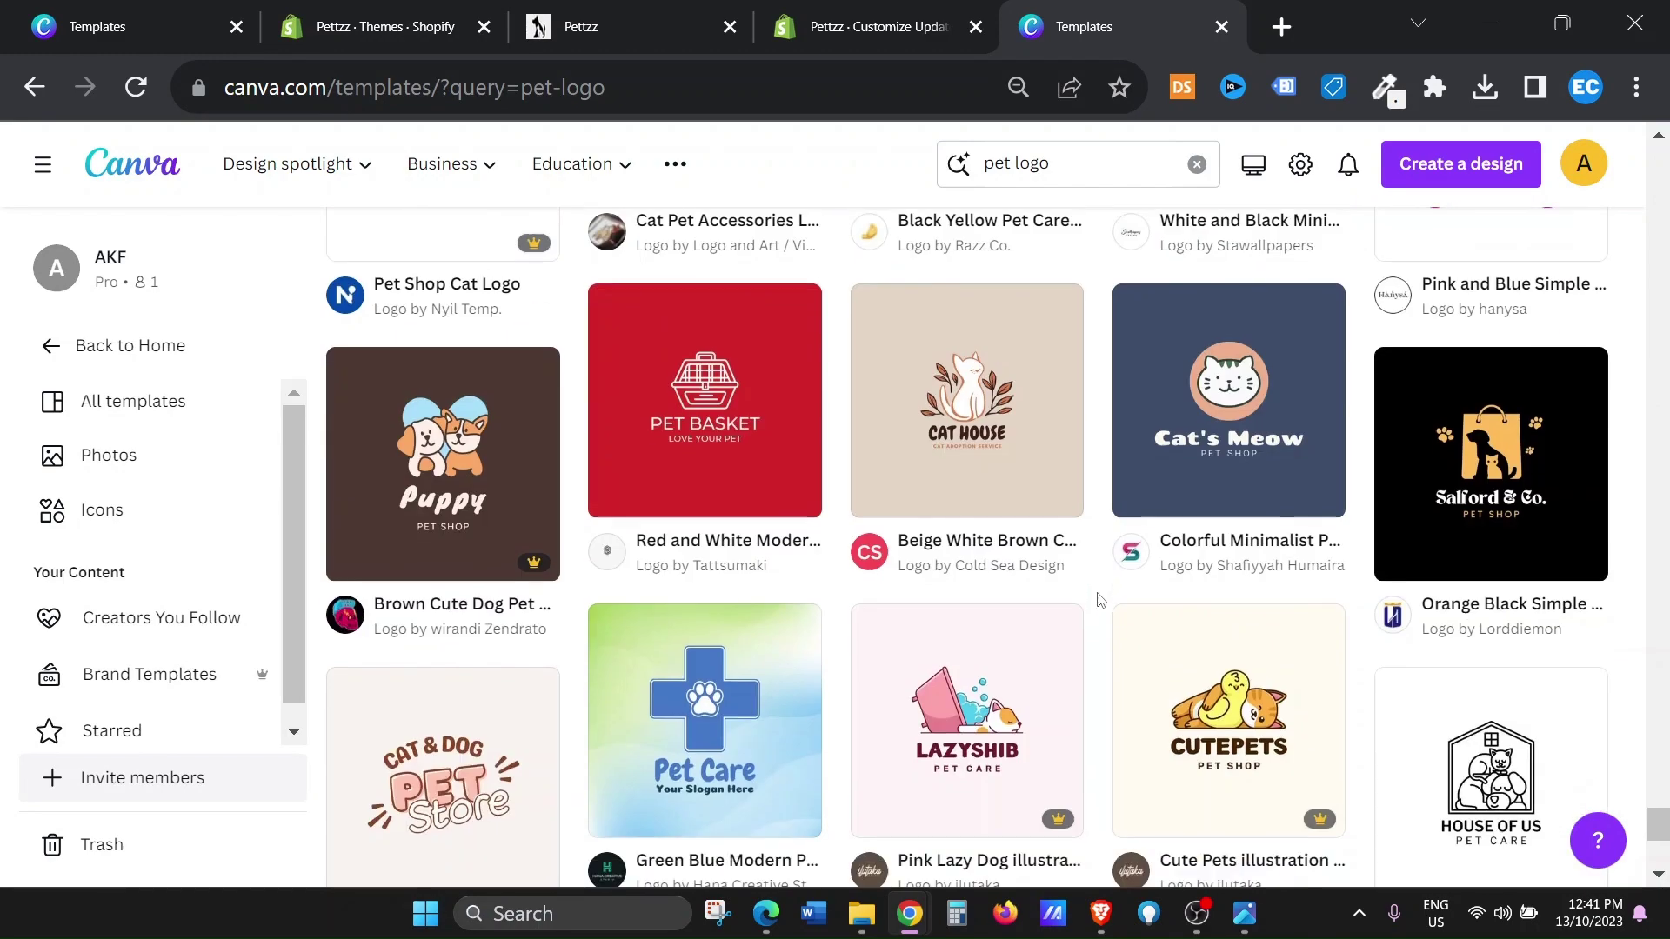
scroll(913, 594, down, 10)
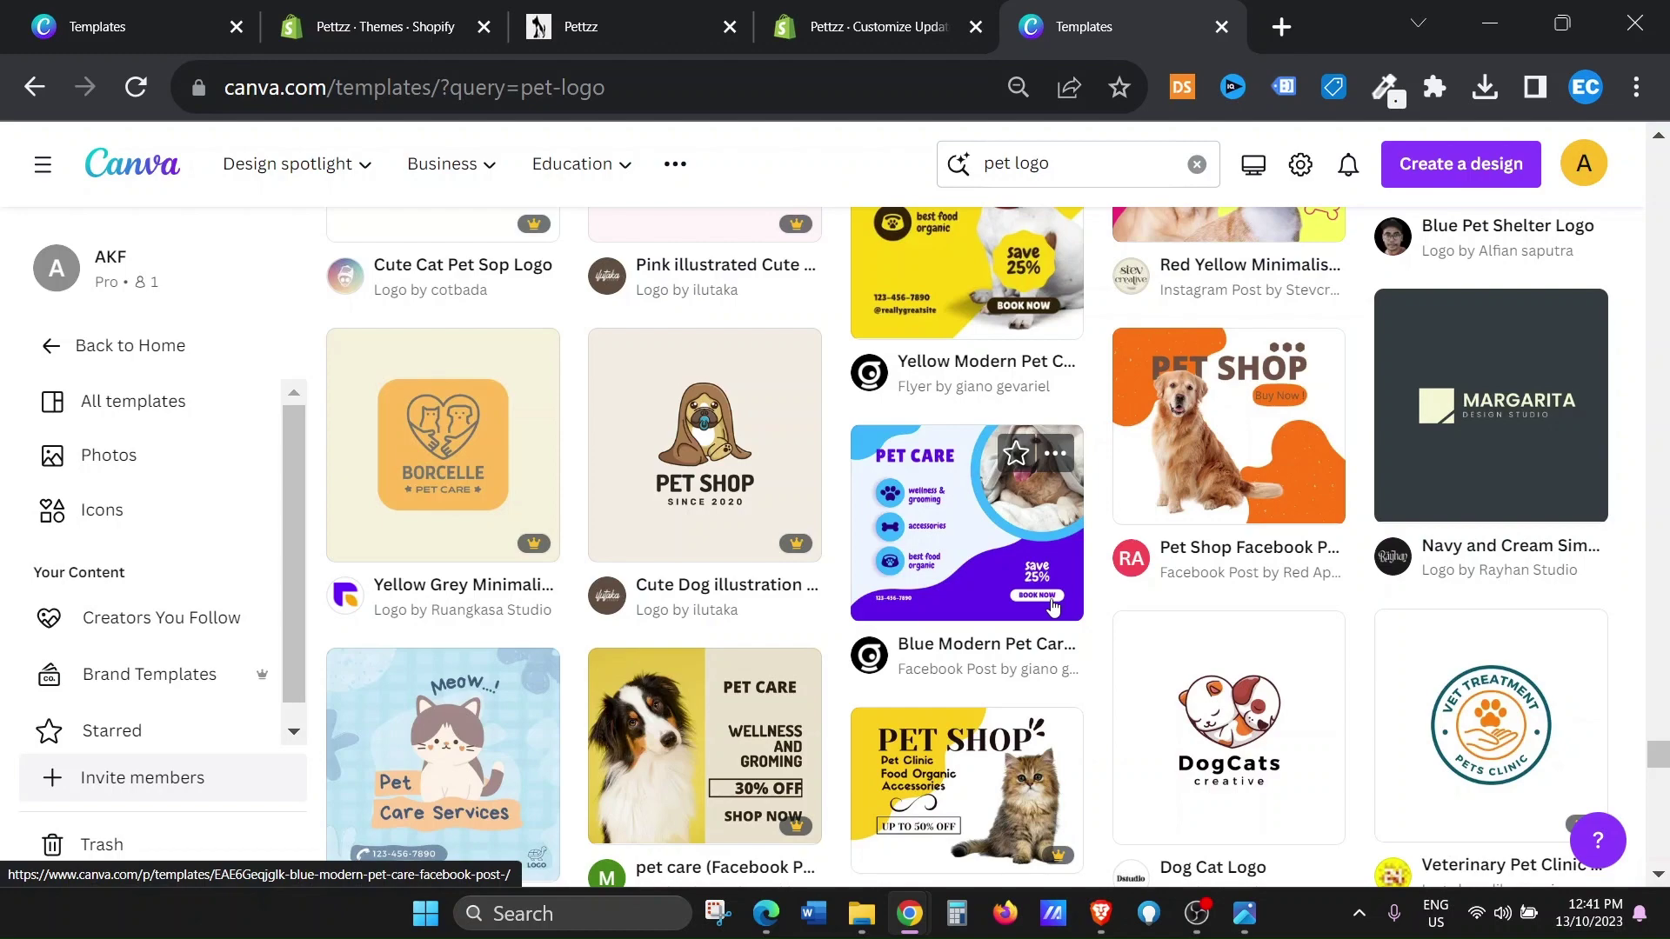
scroll(1052, 607, down, 9)
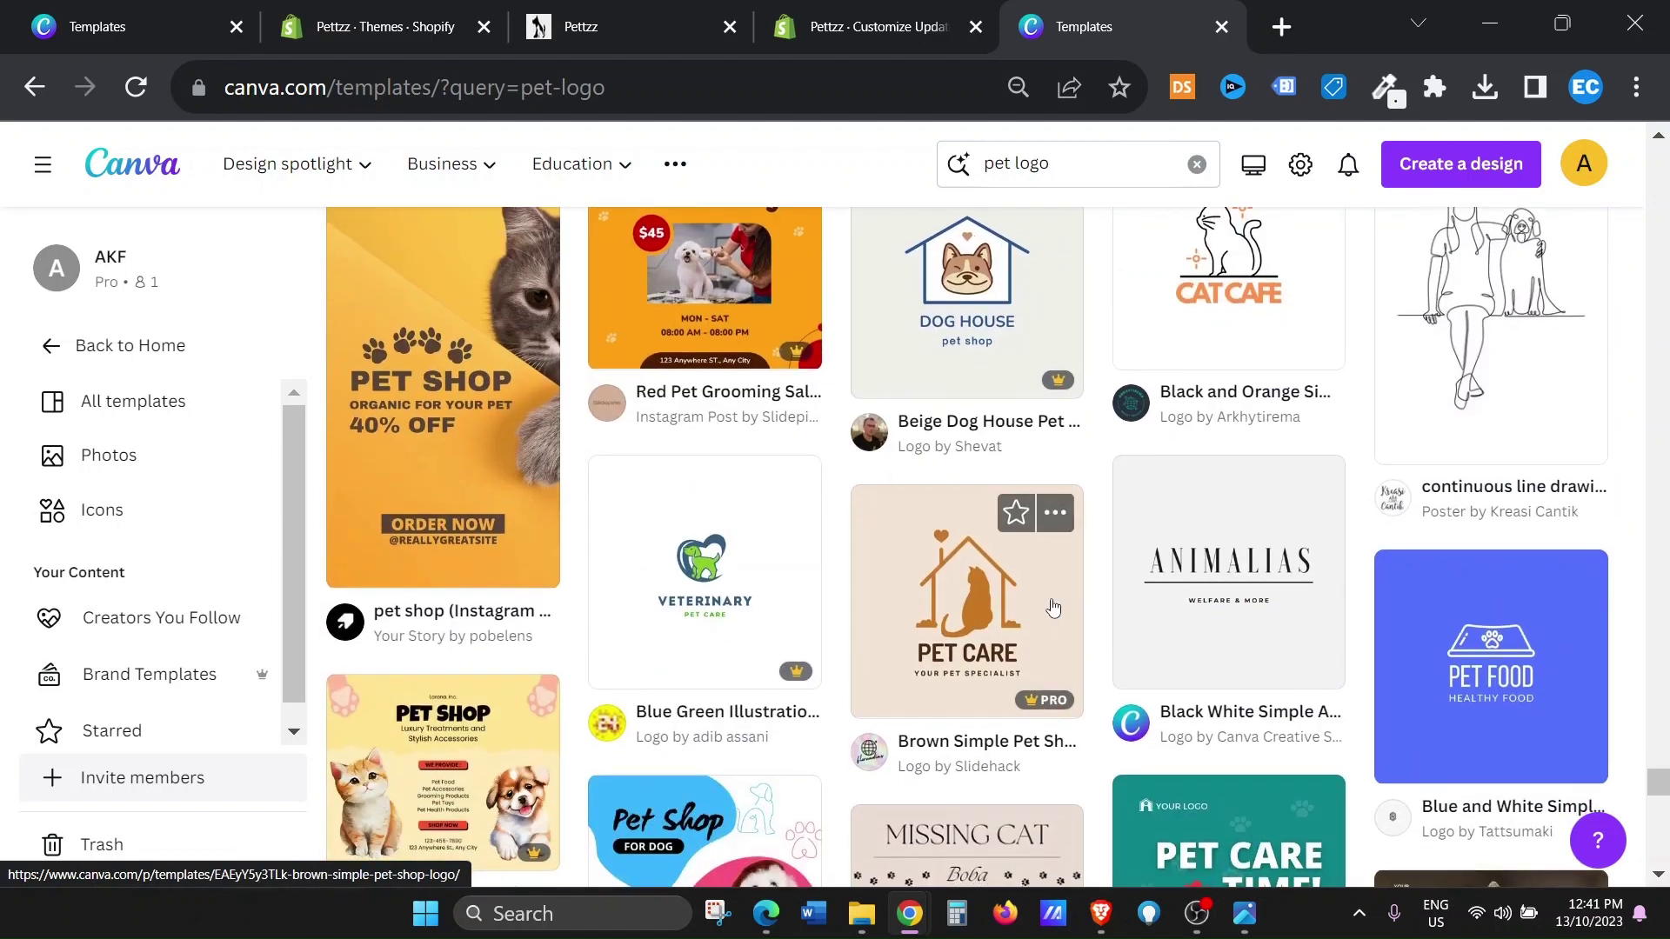
scroll(1053, 607, down, 5)
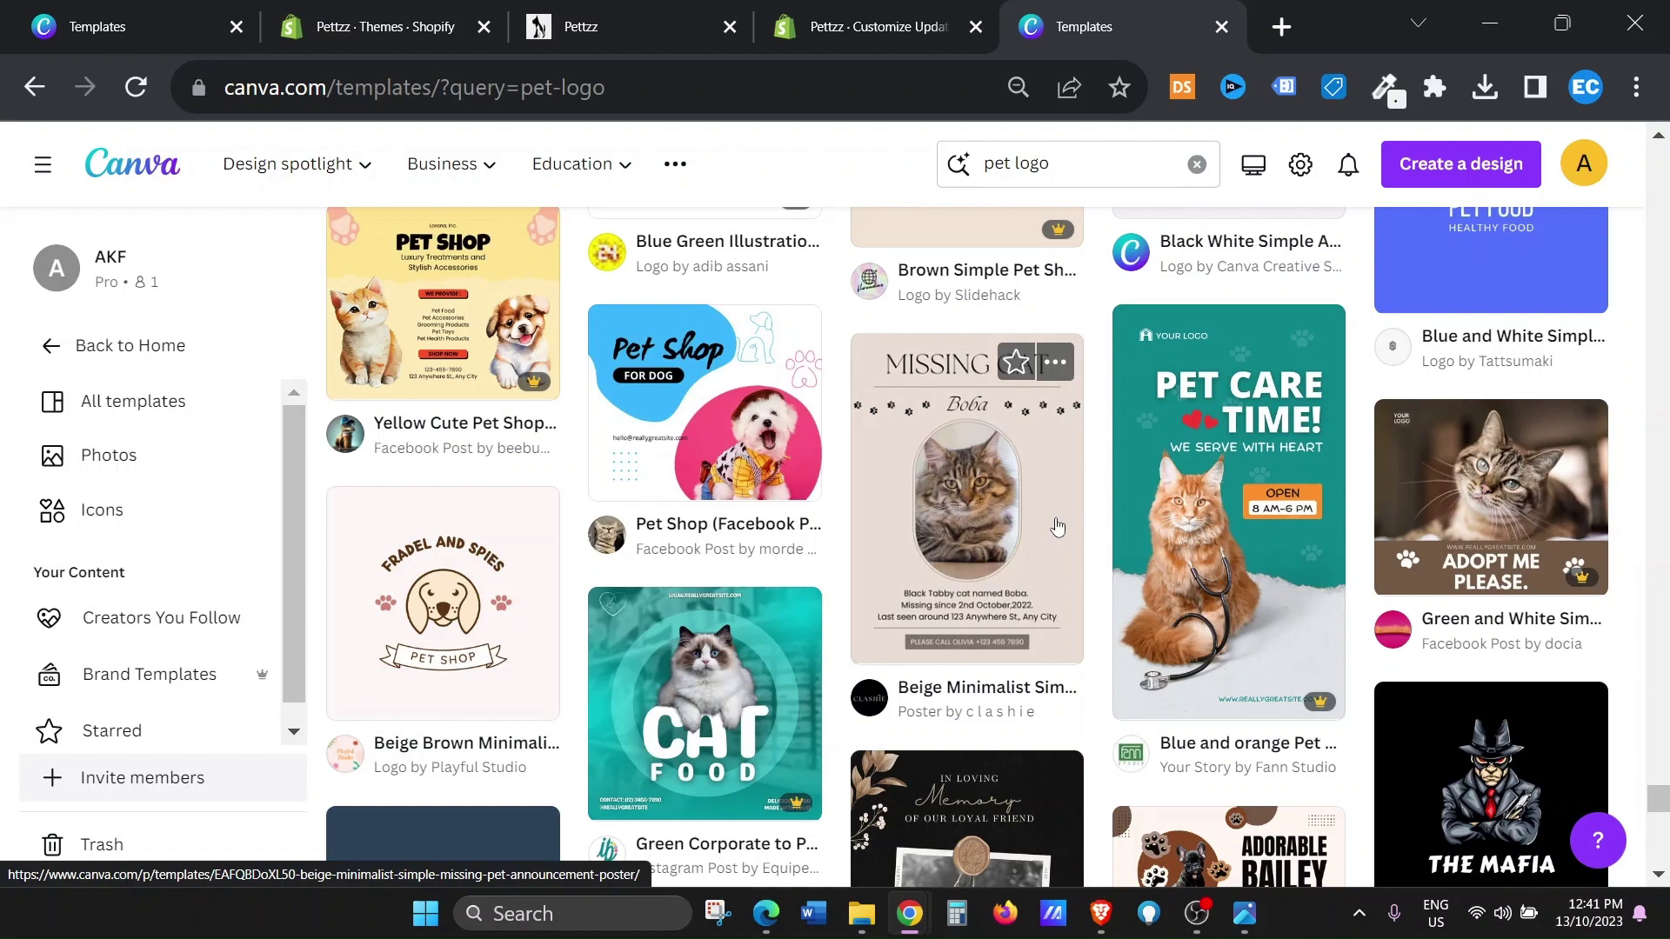
scroll(1058, 527, down, 11)
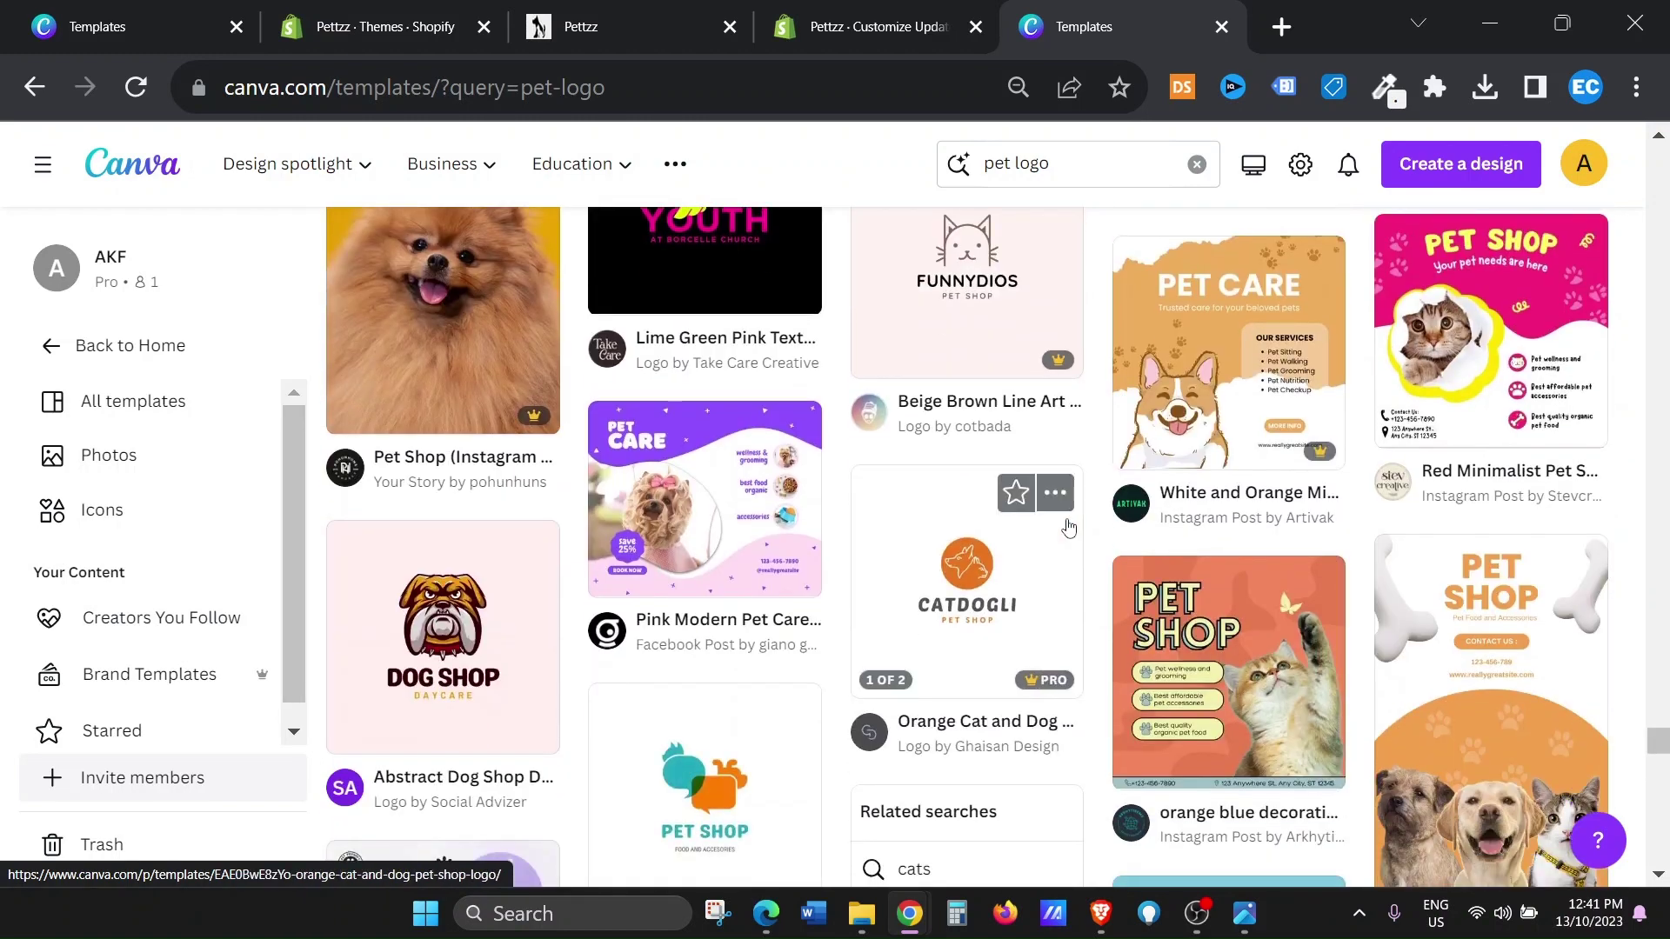
scroll(1068, 526, down, 12)
scroll(1069, 521, down, 3)
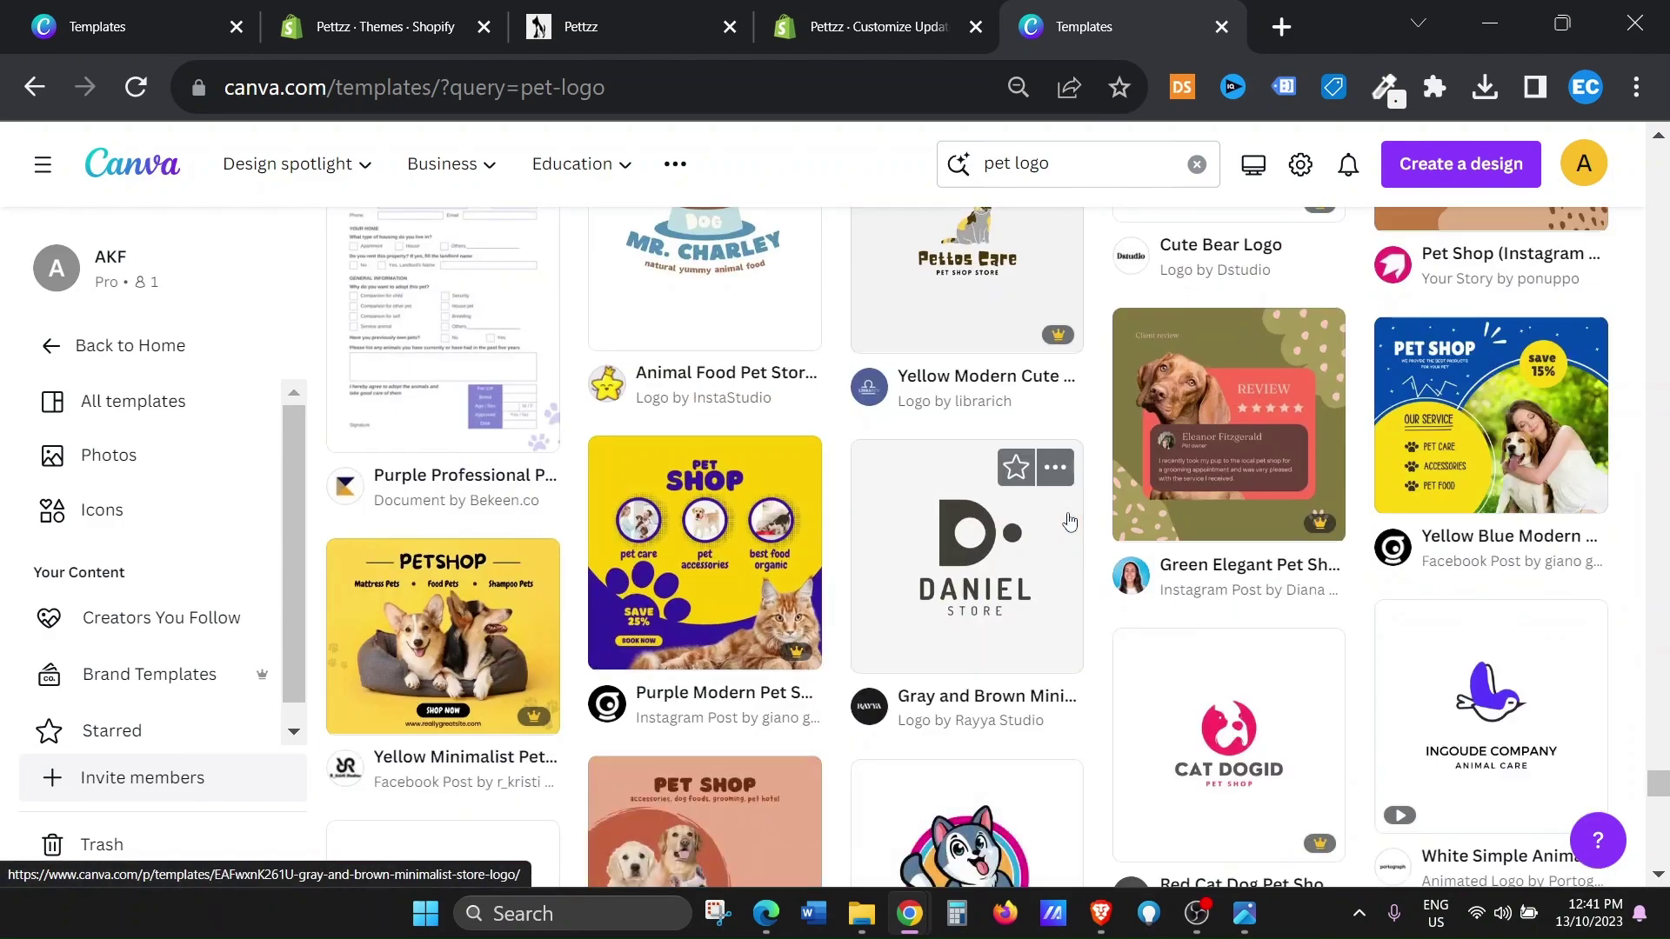
scroll(1069, 521, down, 3)
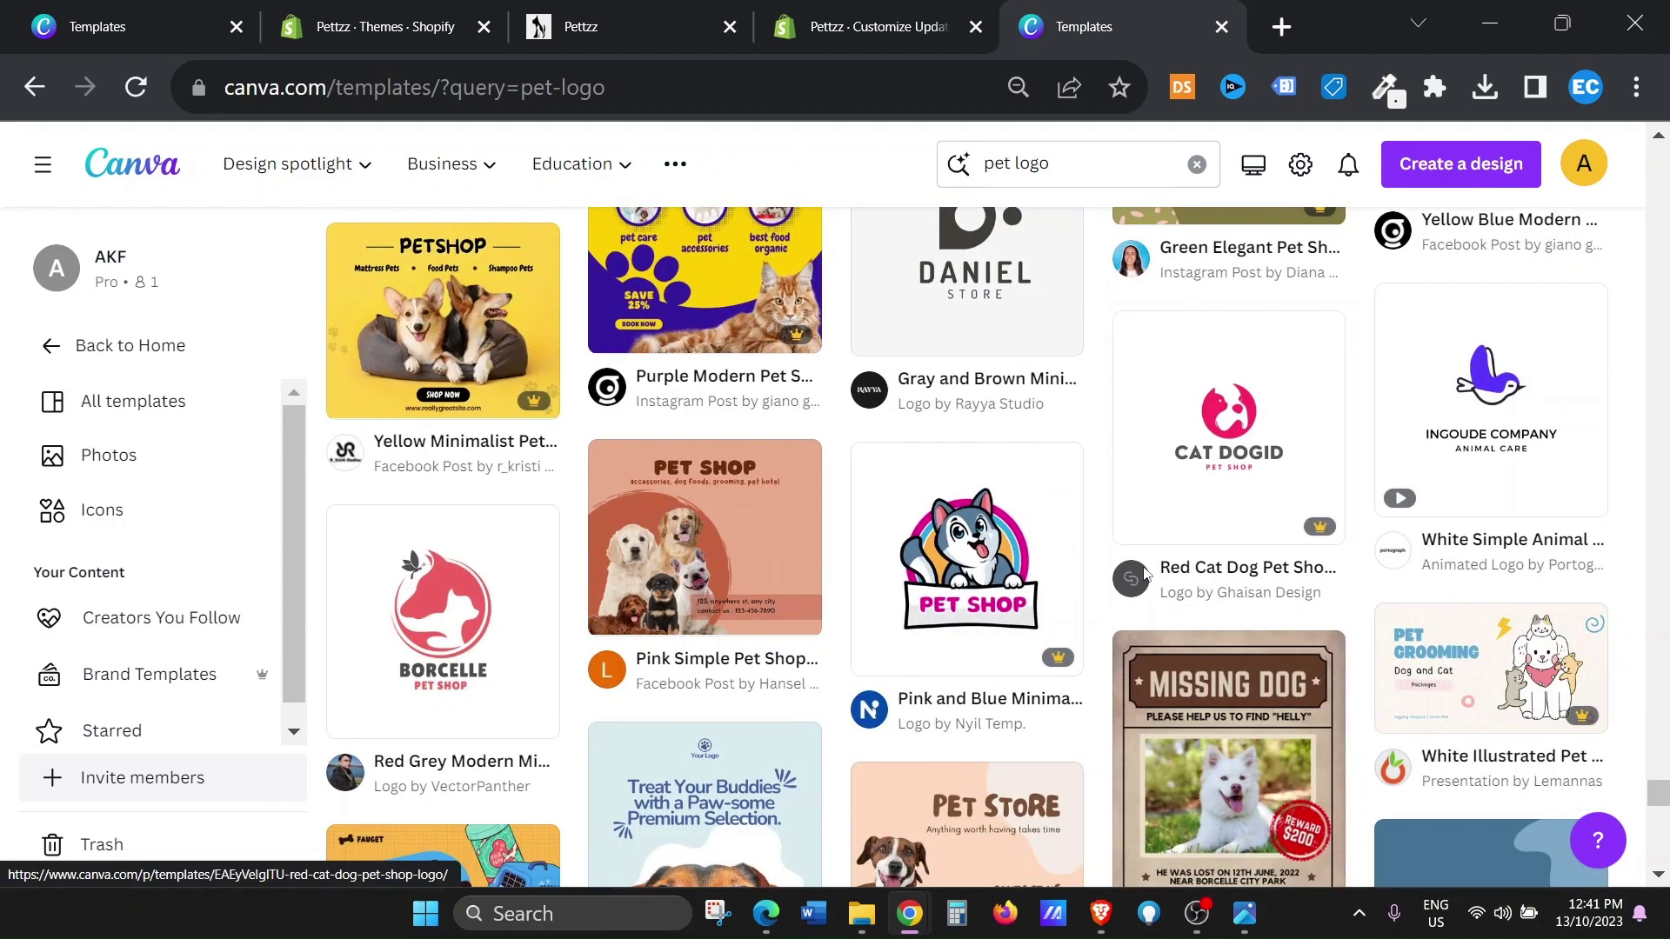
scroll(1318, 604, down, 4)
Open the pink and blue mascot PET SHOP logo template and examine the similar designs suggested below it.
scroll(963, 561, up, 3)
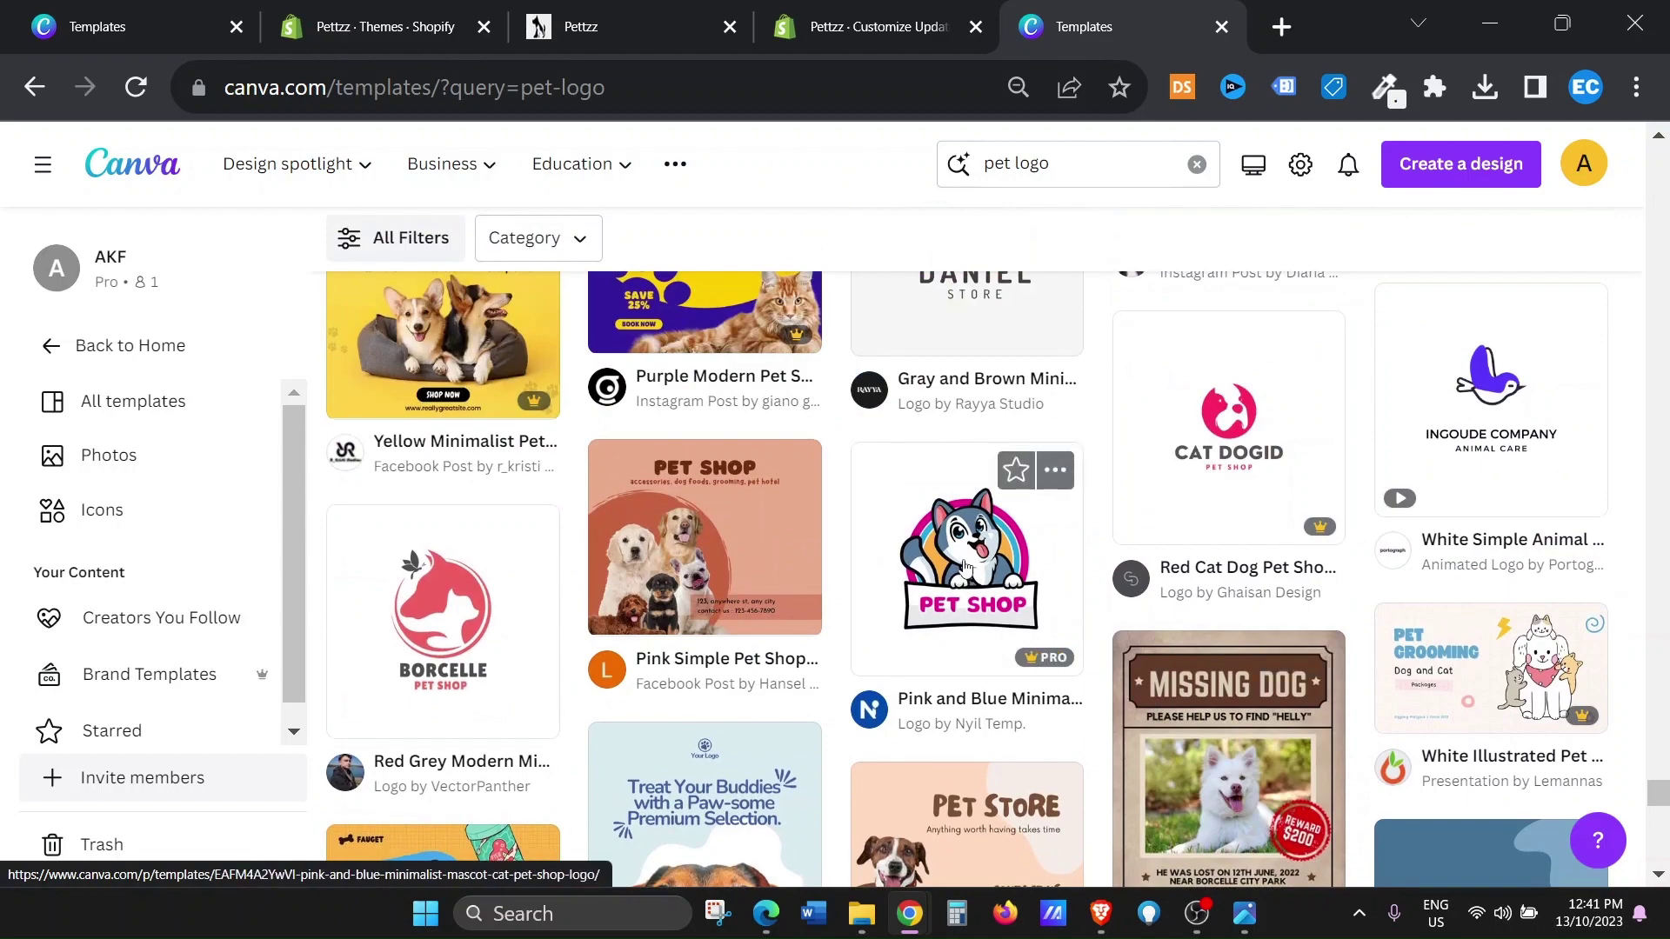
click(963, 560)
scroll(963, 489, down, 3)
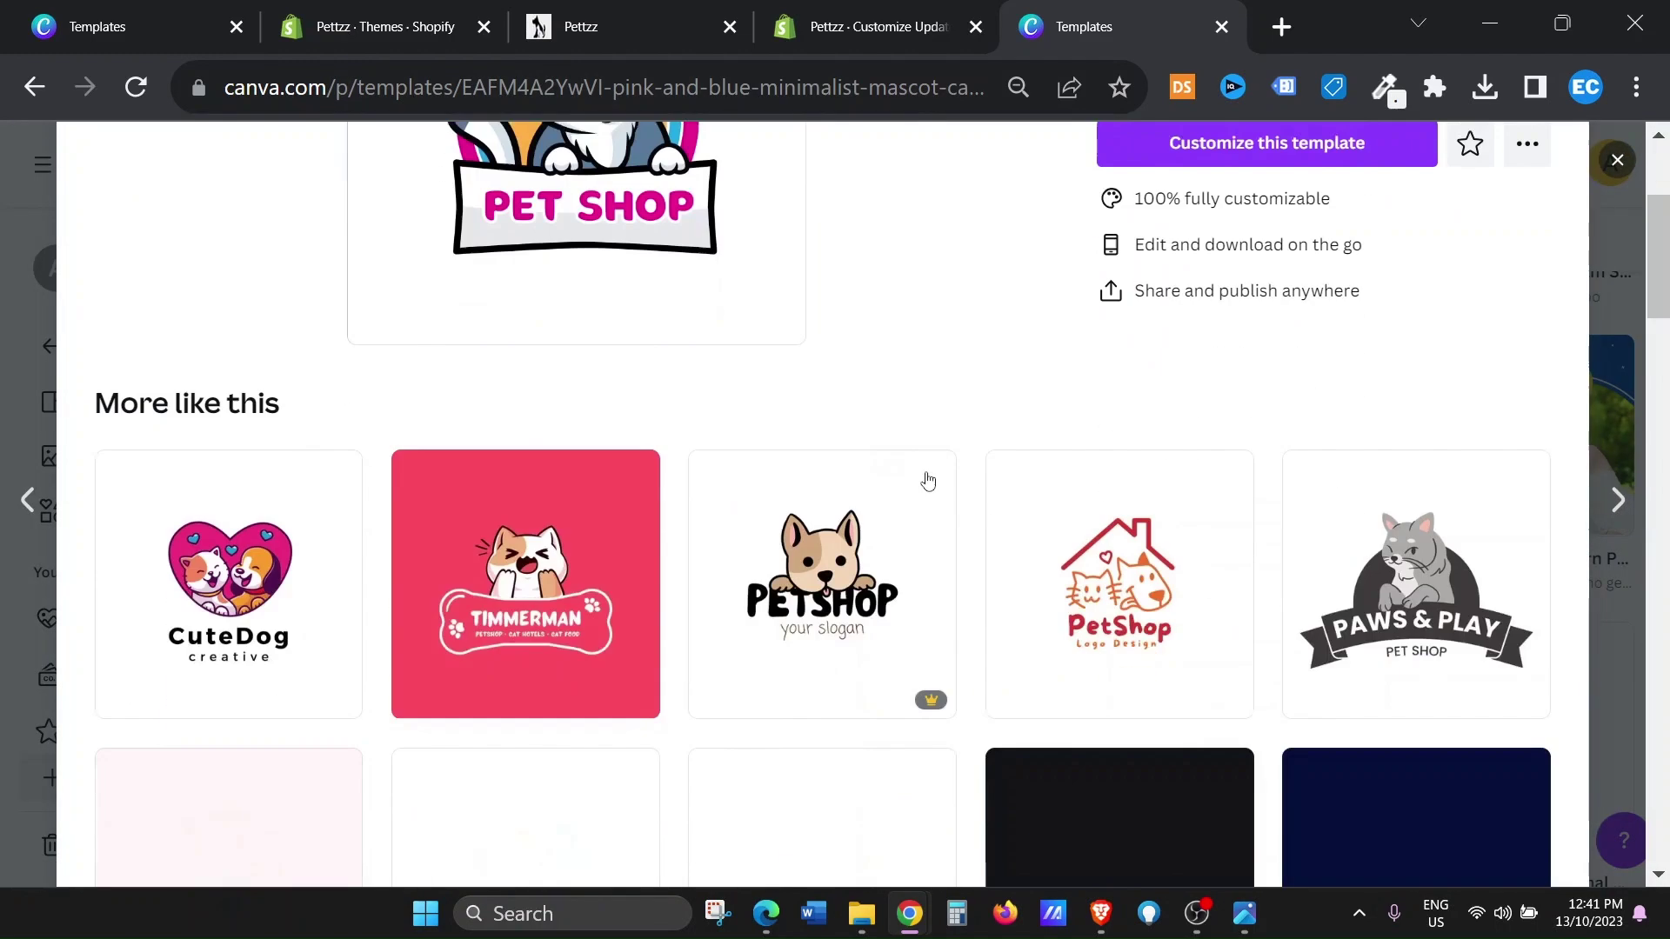
scroll(927, 474, up, 3)
scroll(922, 474, down, 5)
scroll(910, 443, up, 3)
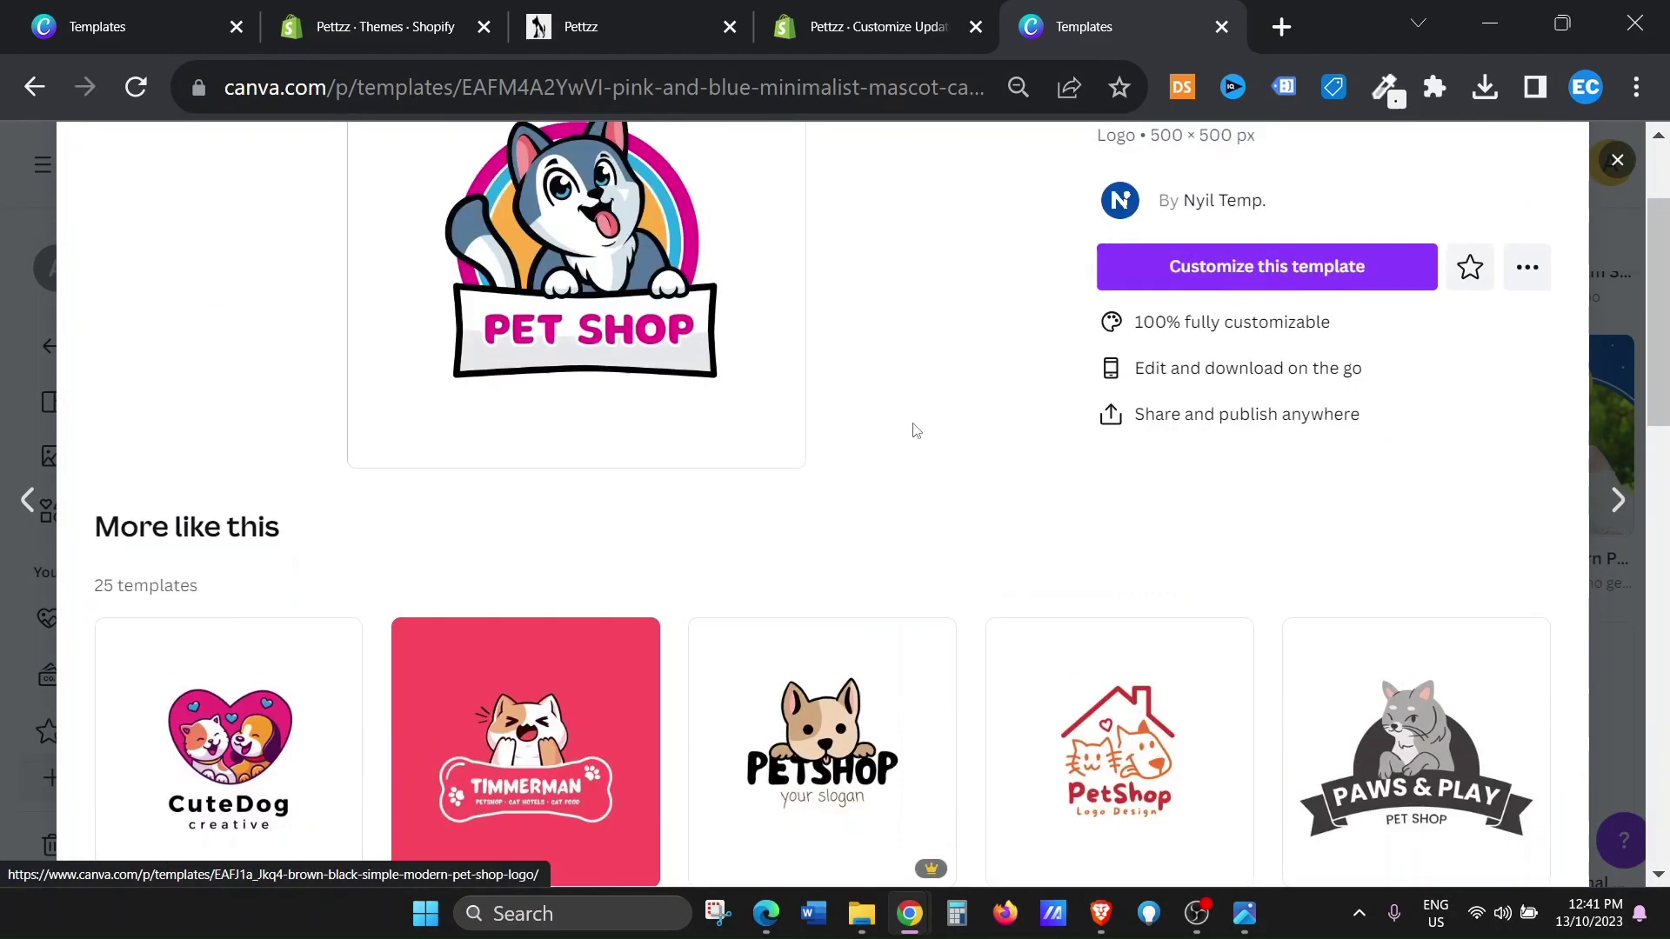
scroll(910, 426, down, 5)
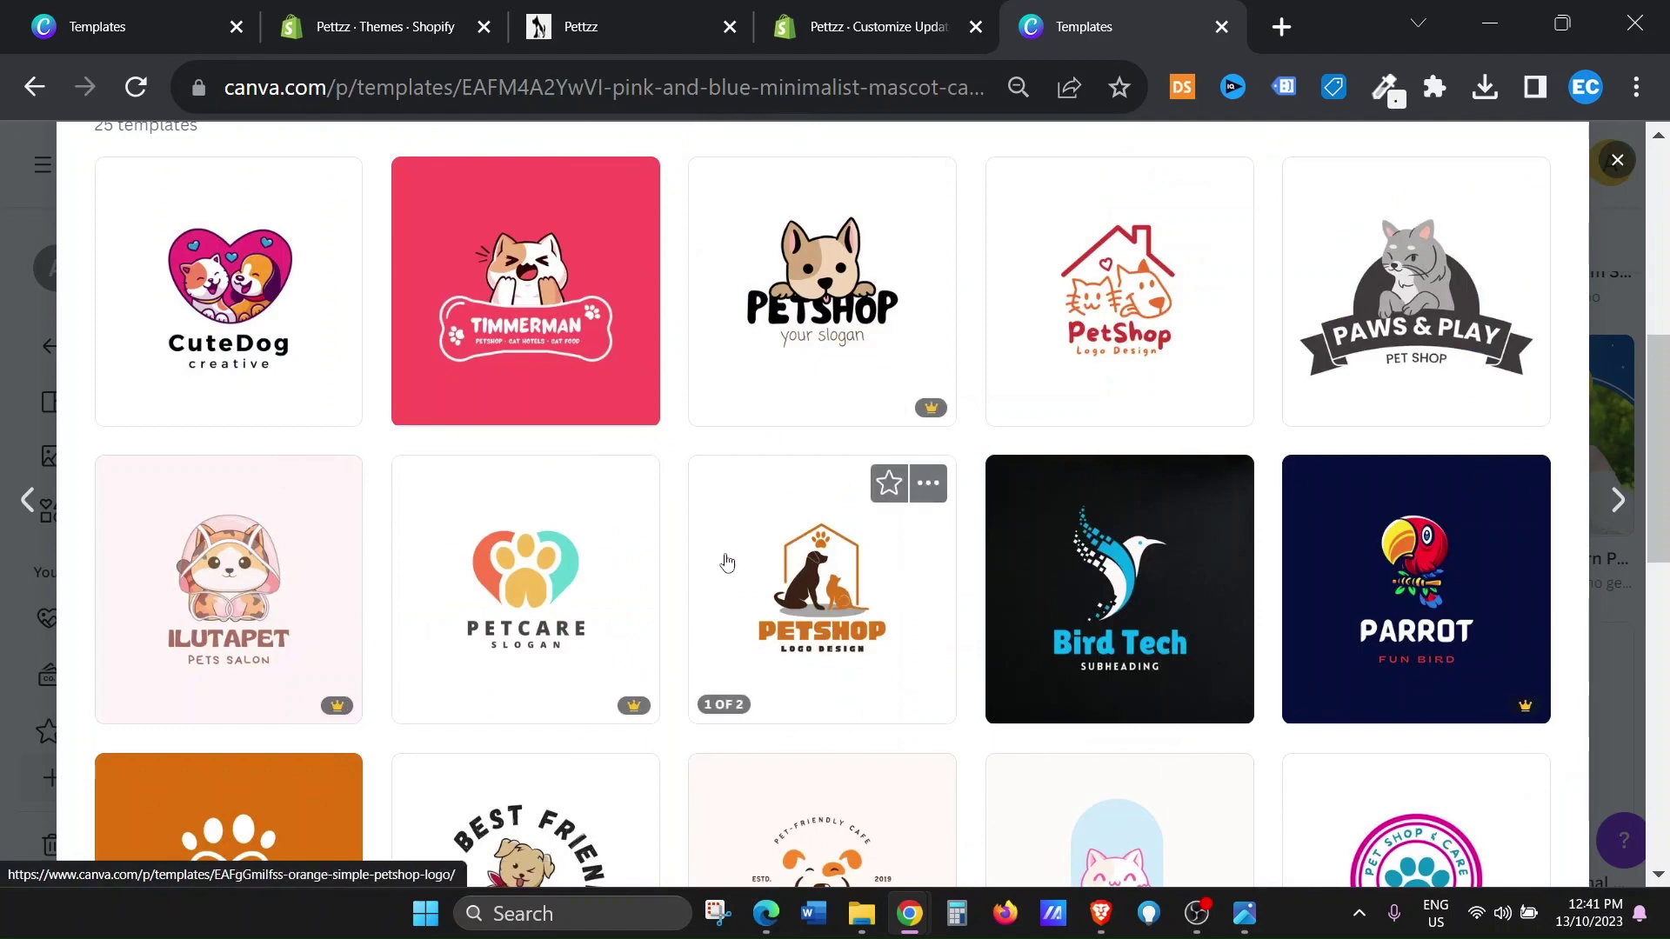
Choose the Cute Dog Logo template from the similar designs and open it for customization.
scroll(717, 574, up, 3)
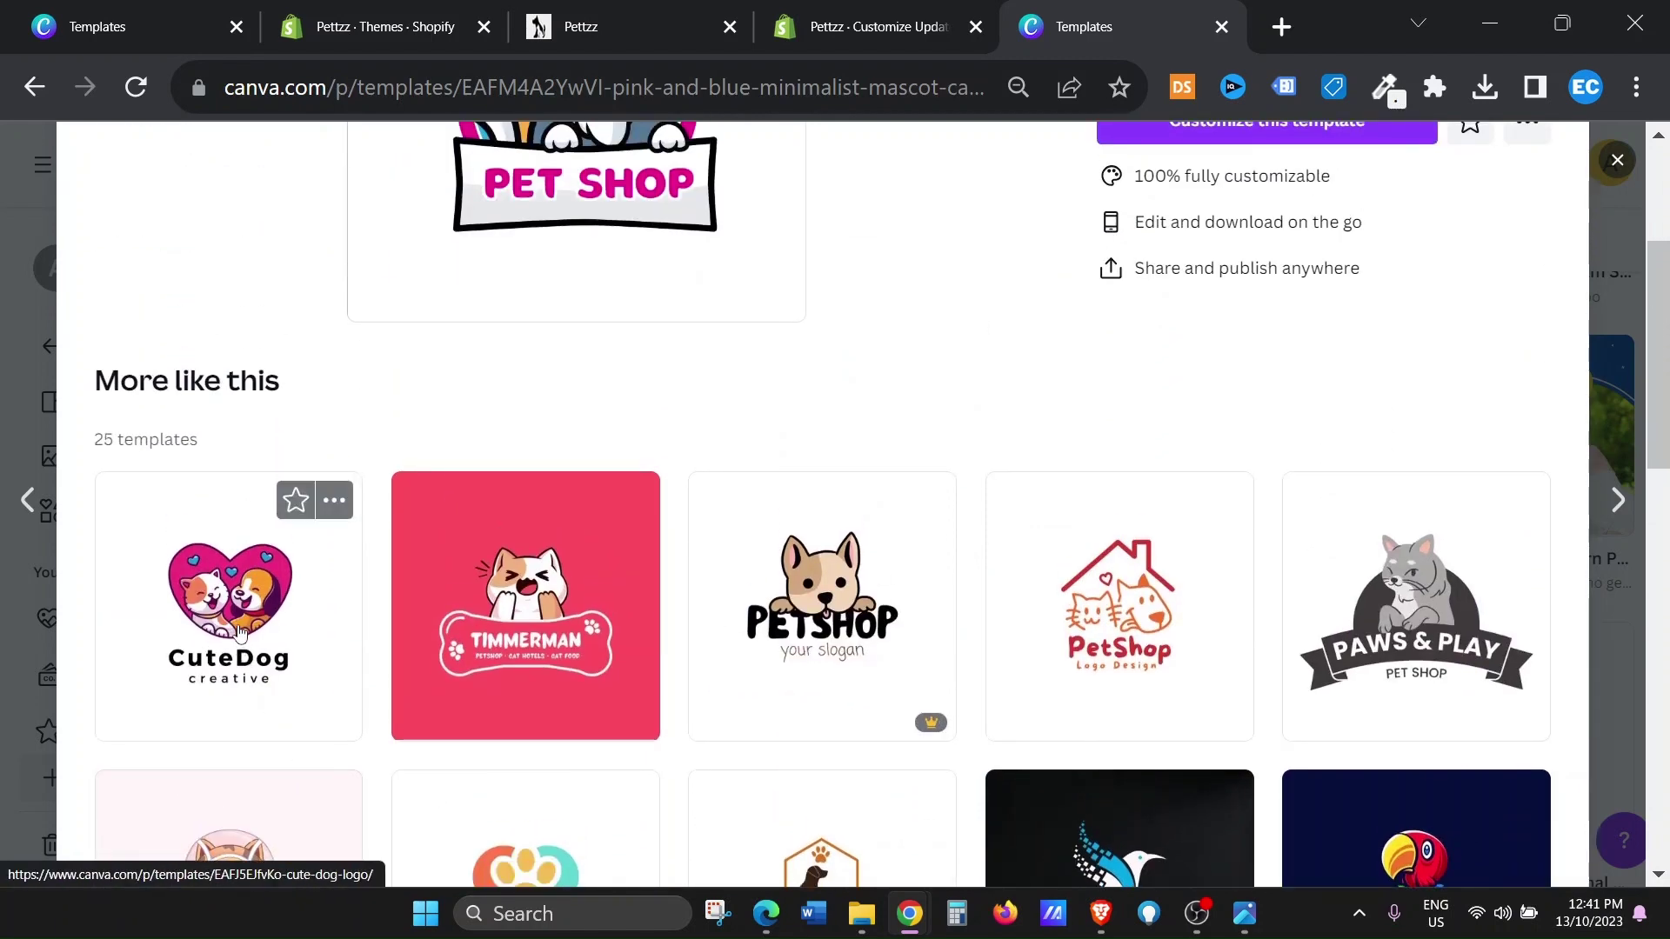
click(235, 623)
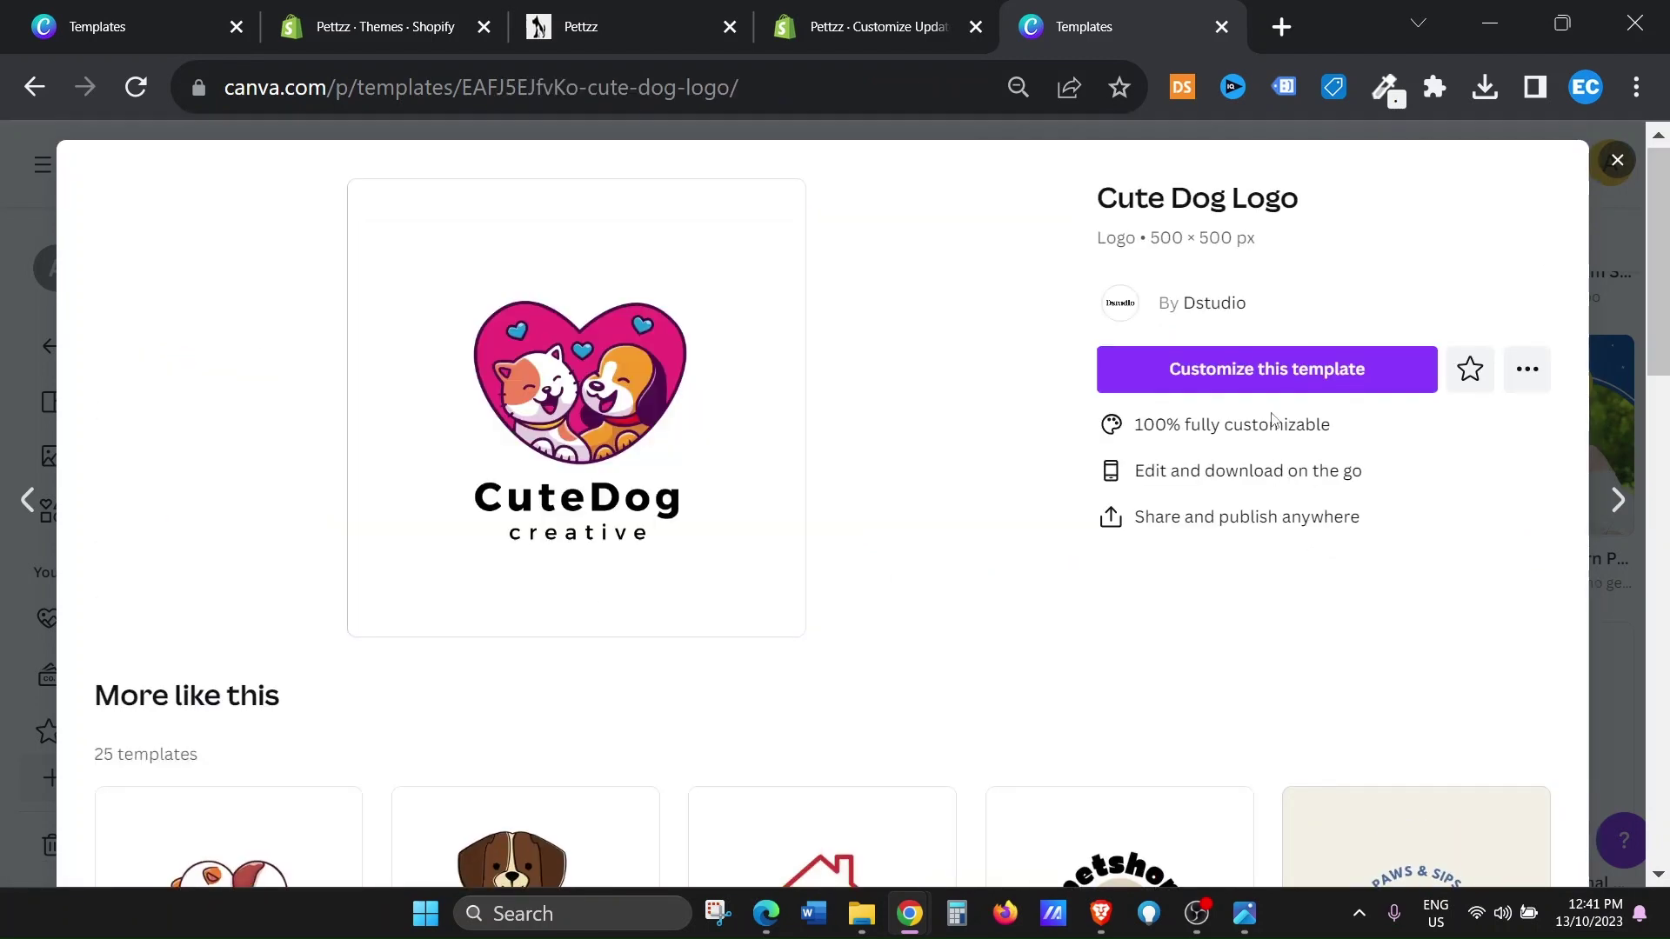
click(1304, 381)
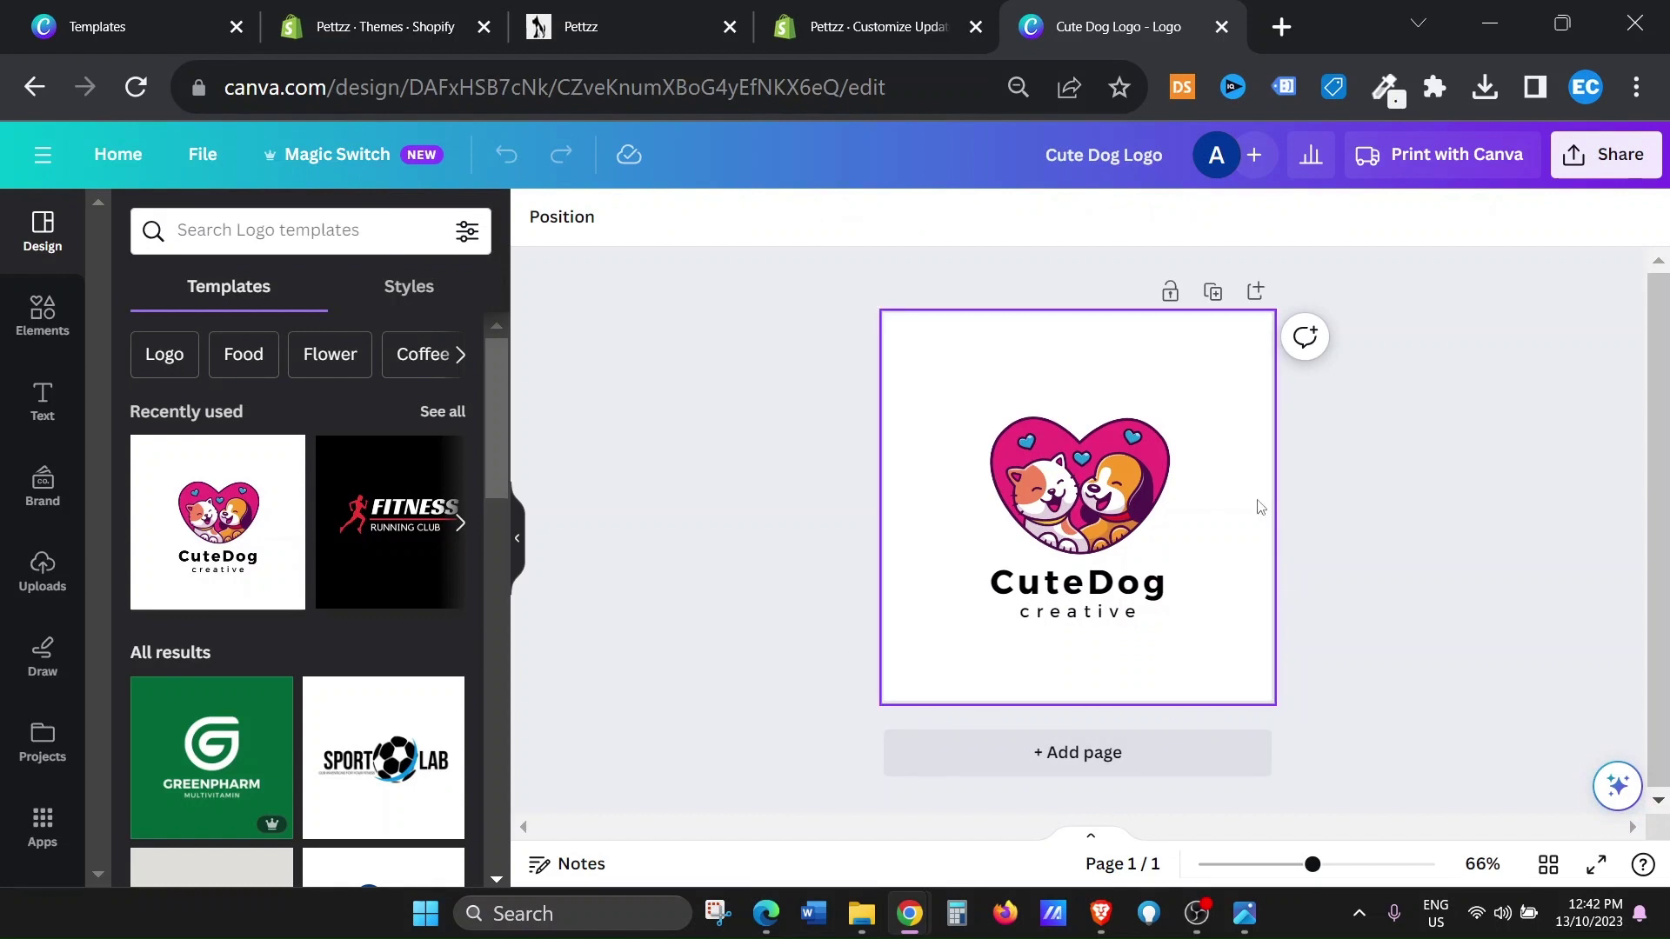
Resize this design to a custom size of 450 × 250 px.
click(337, 154)
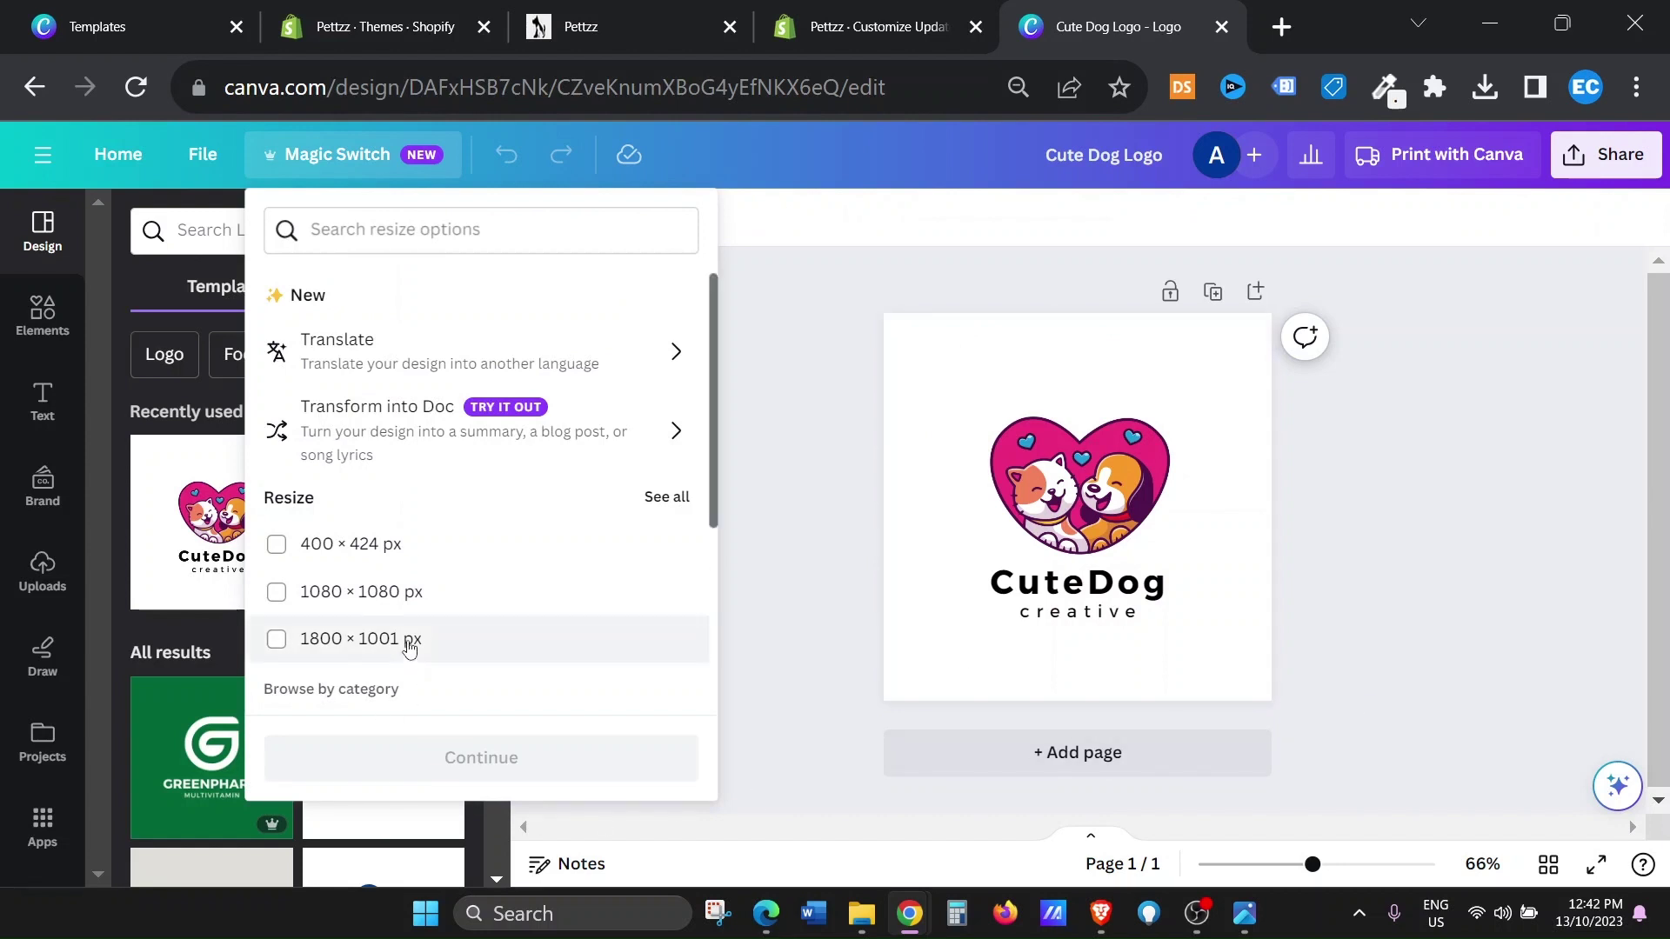
scroll(410, 641, down, 2)
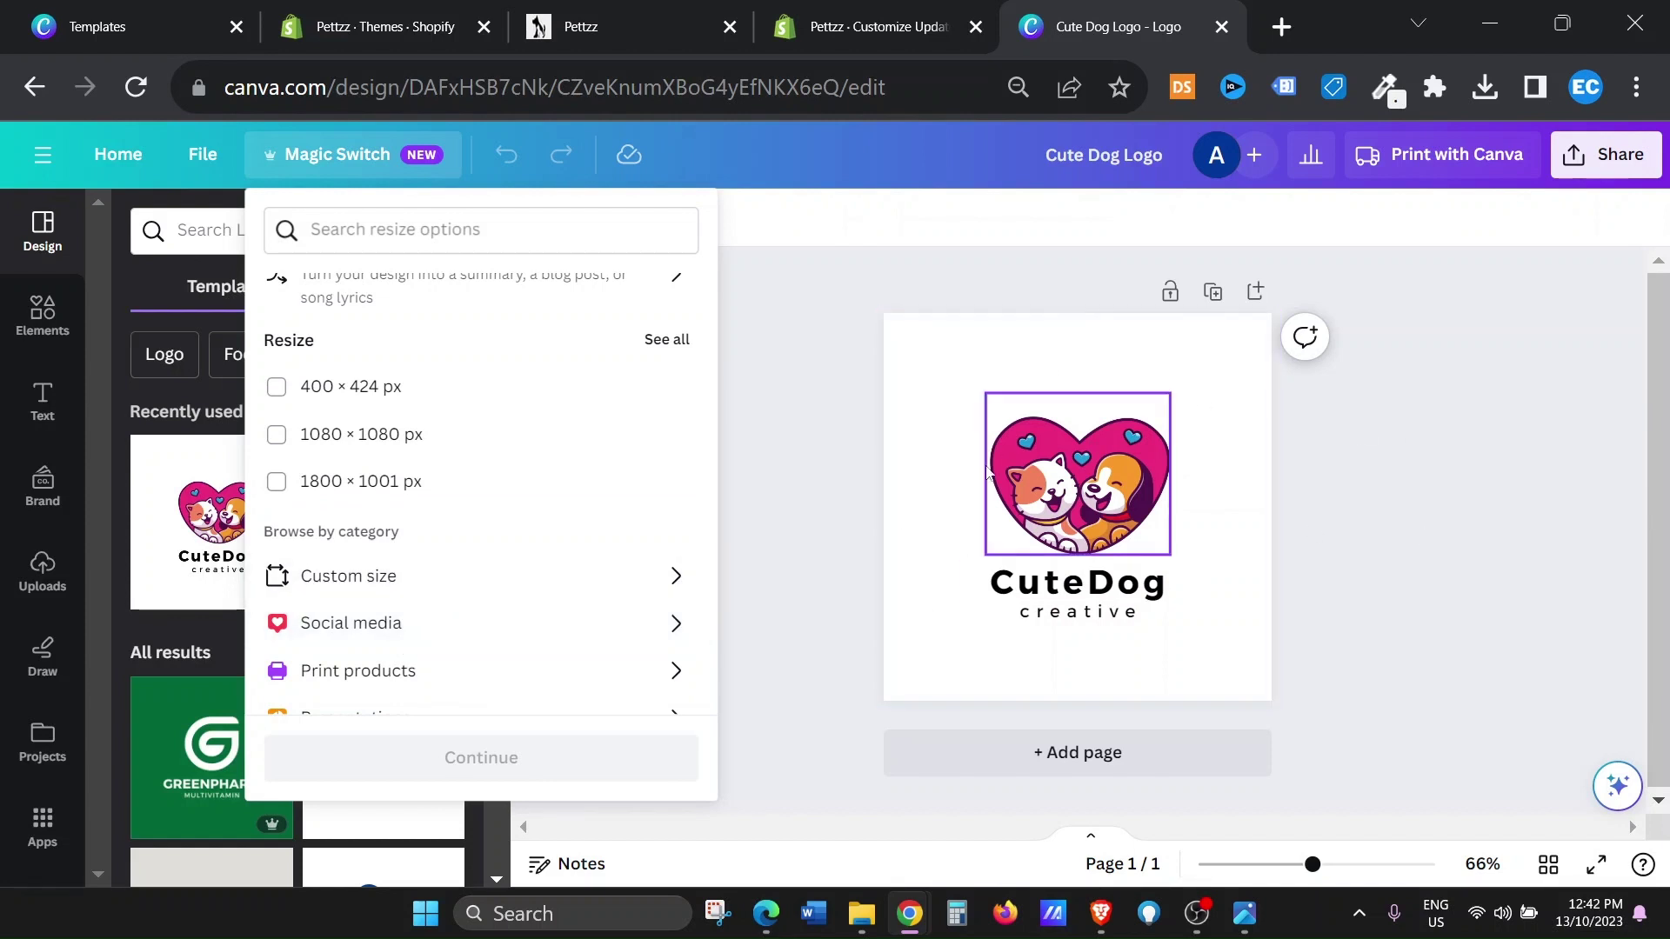
click(349, 577)
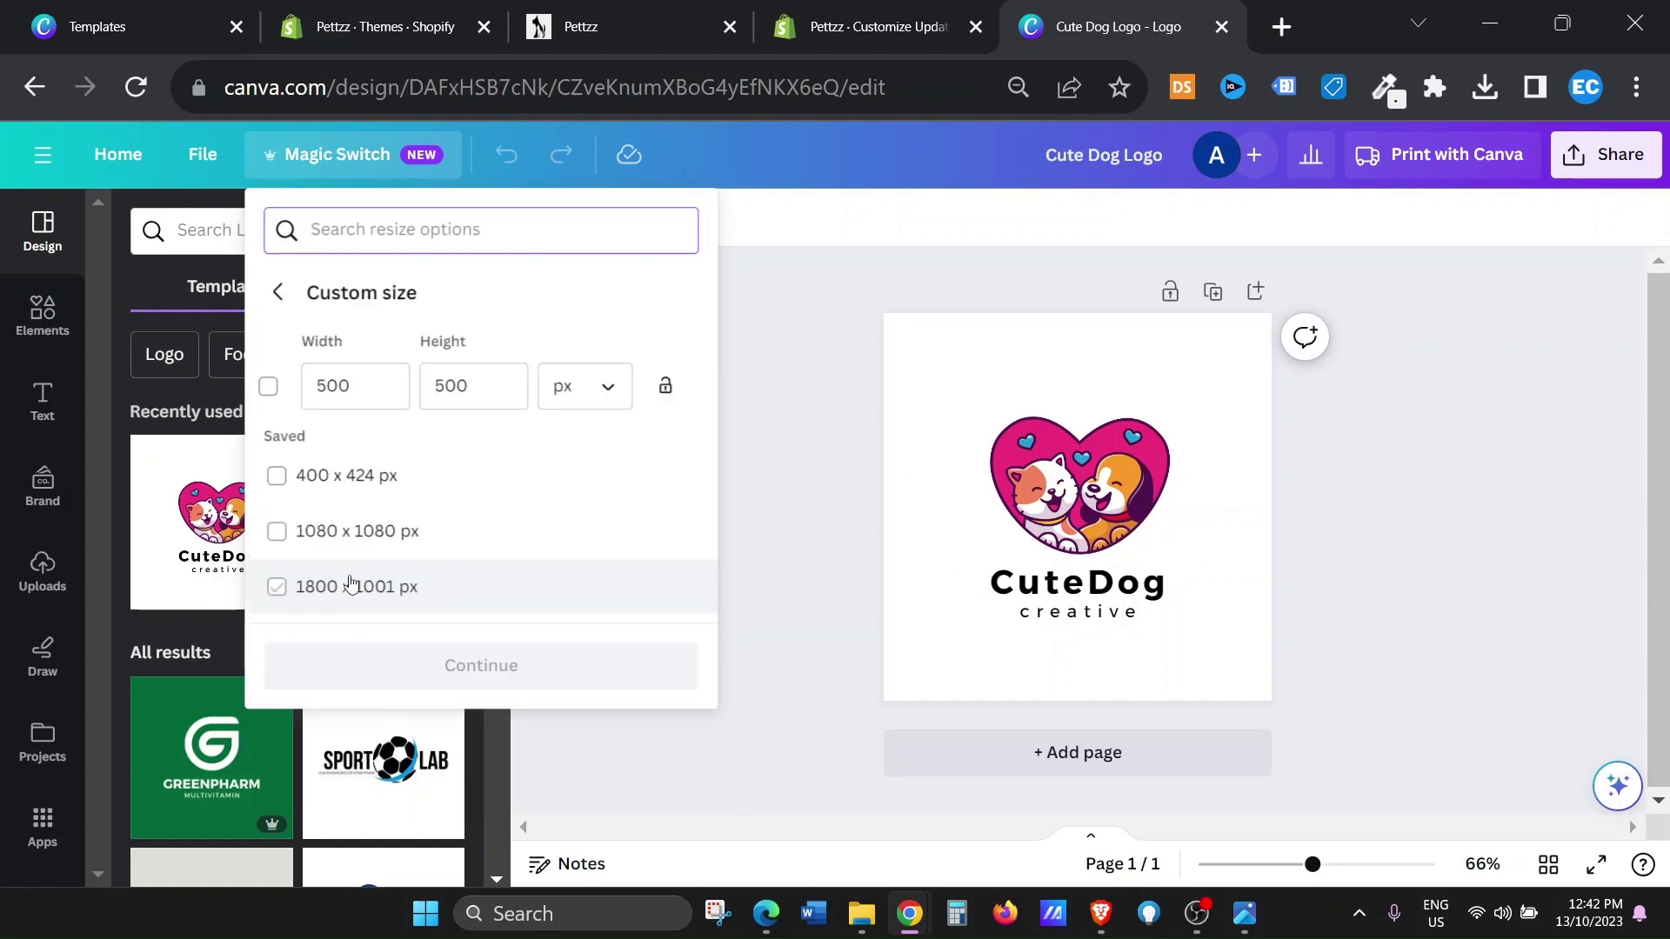
click(353, 383)
click(459, 384)
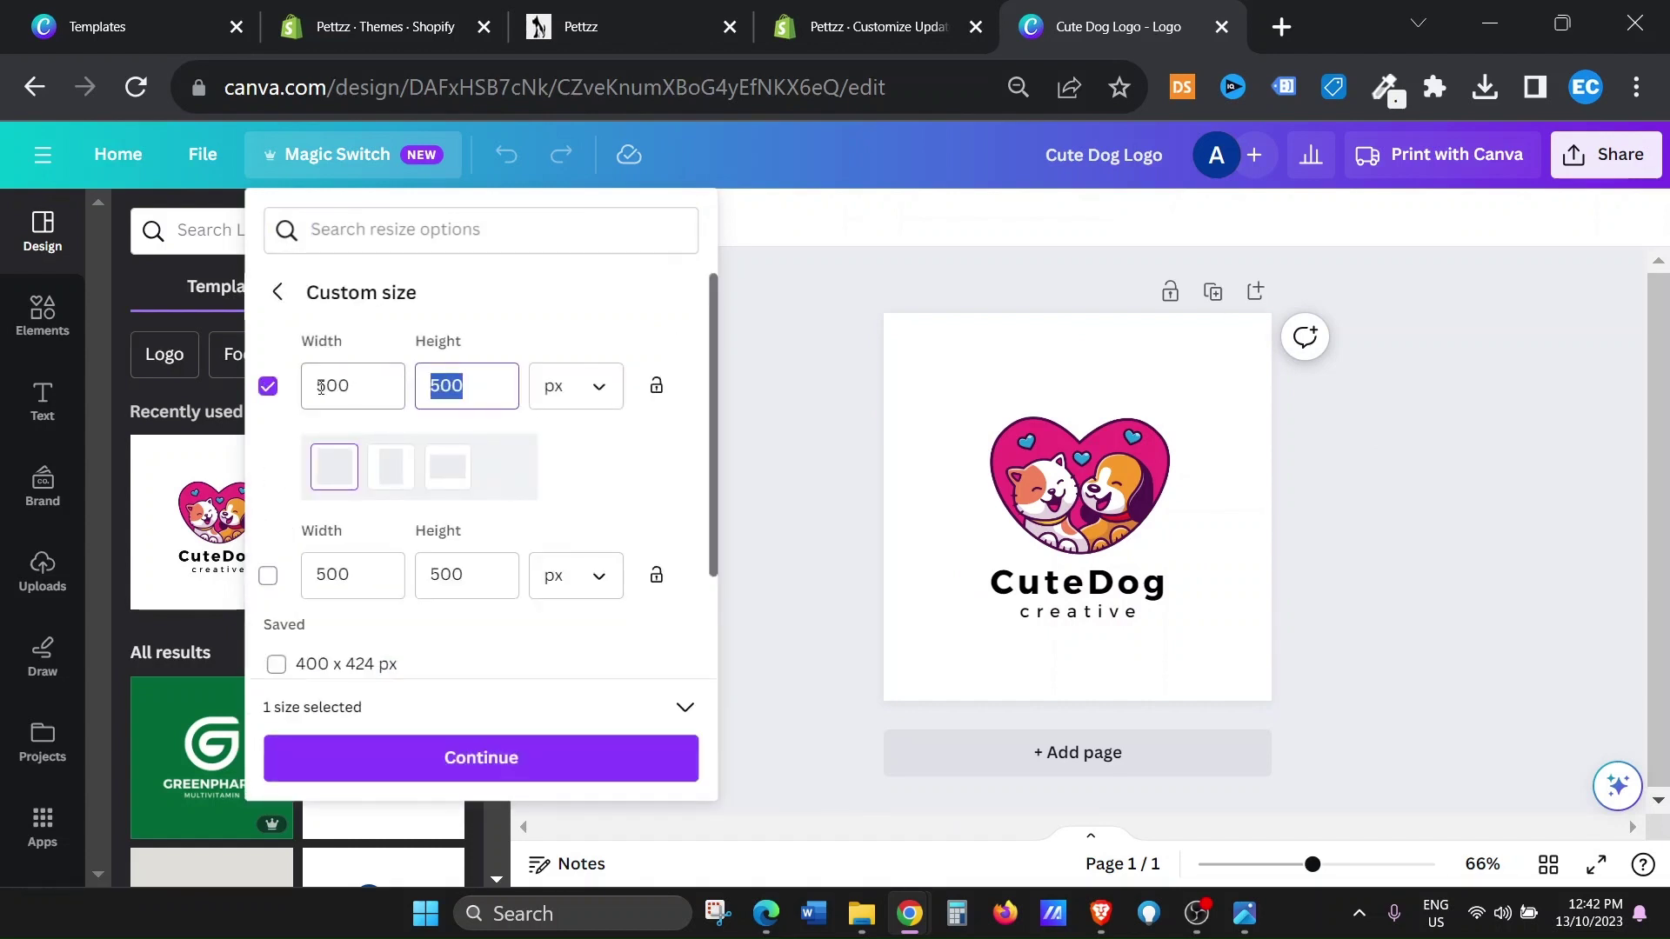
click(366, 384)
text(45)
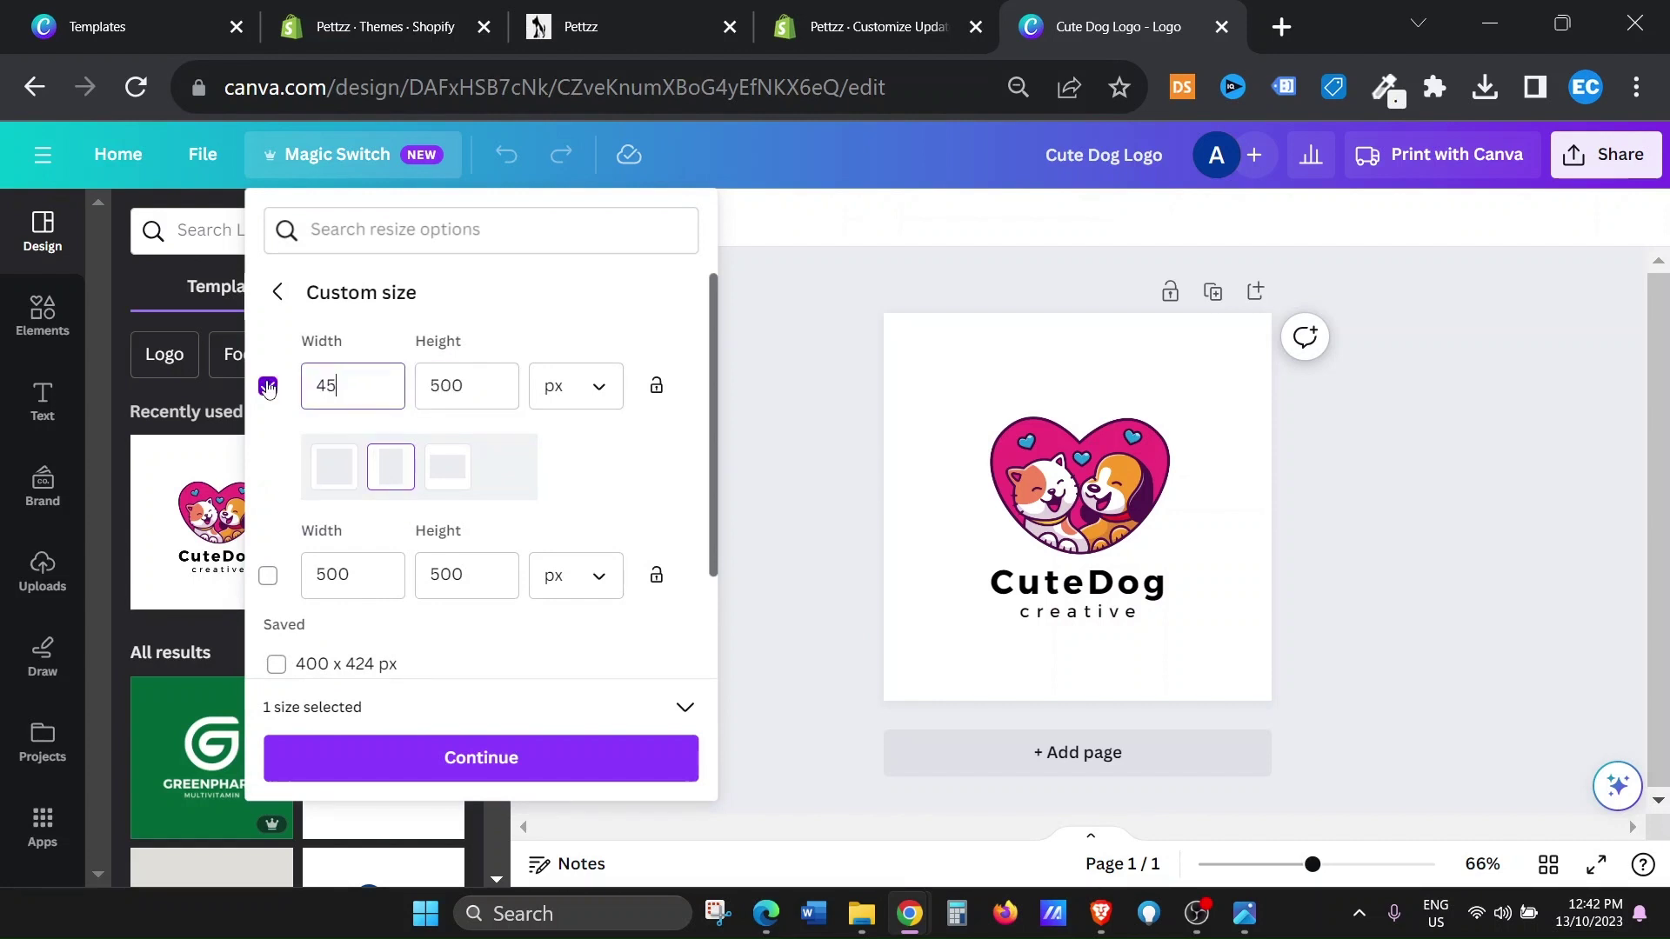
key(Tab)
text(250)
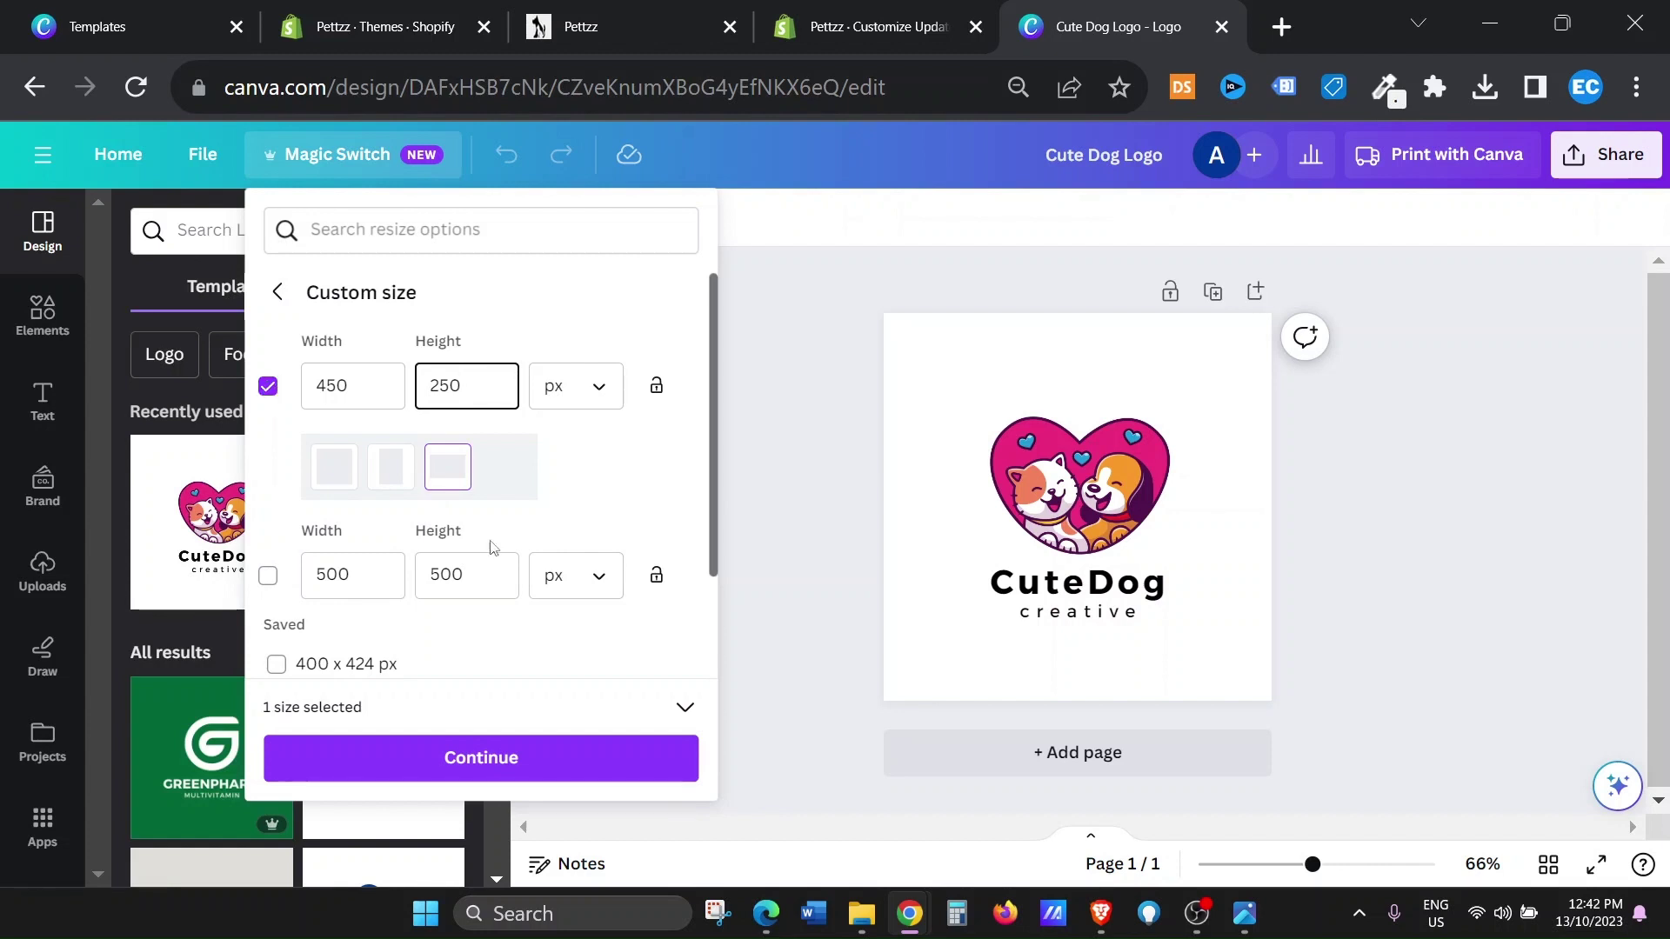
click(522, 758)
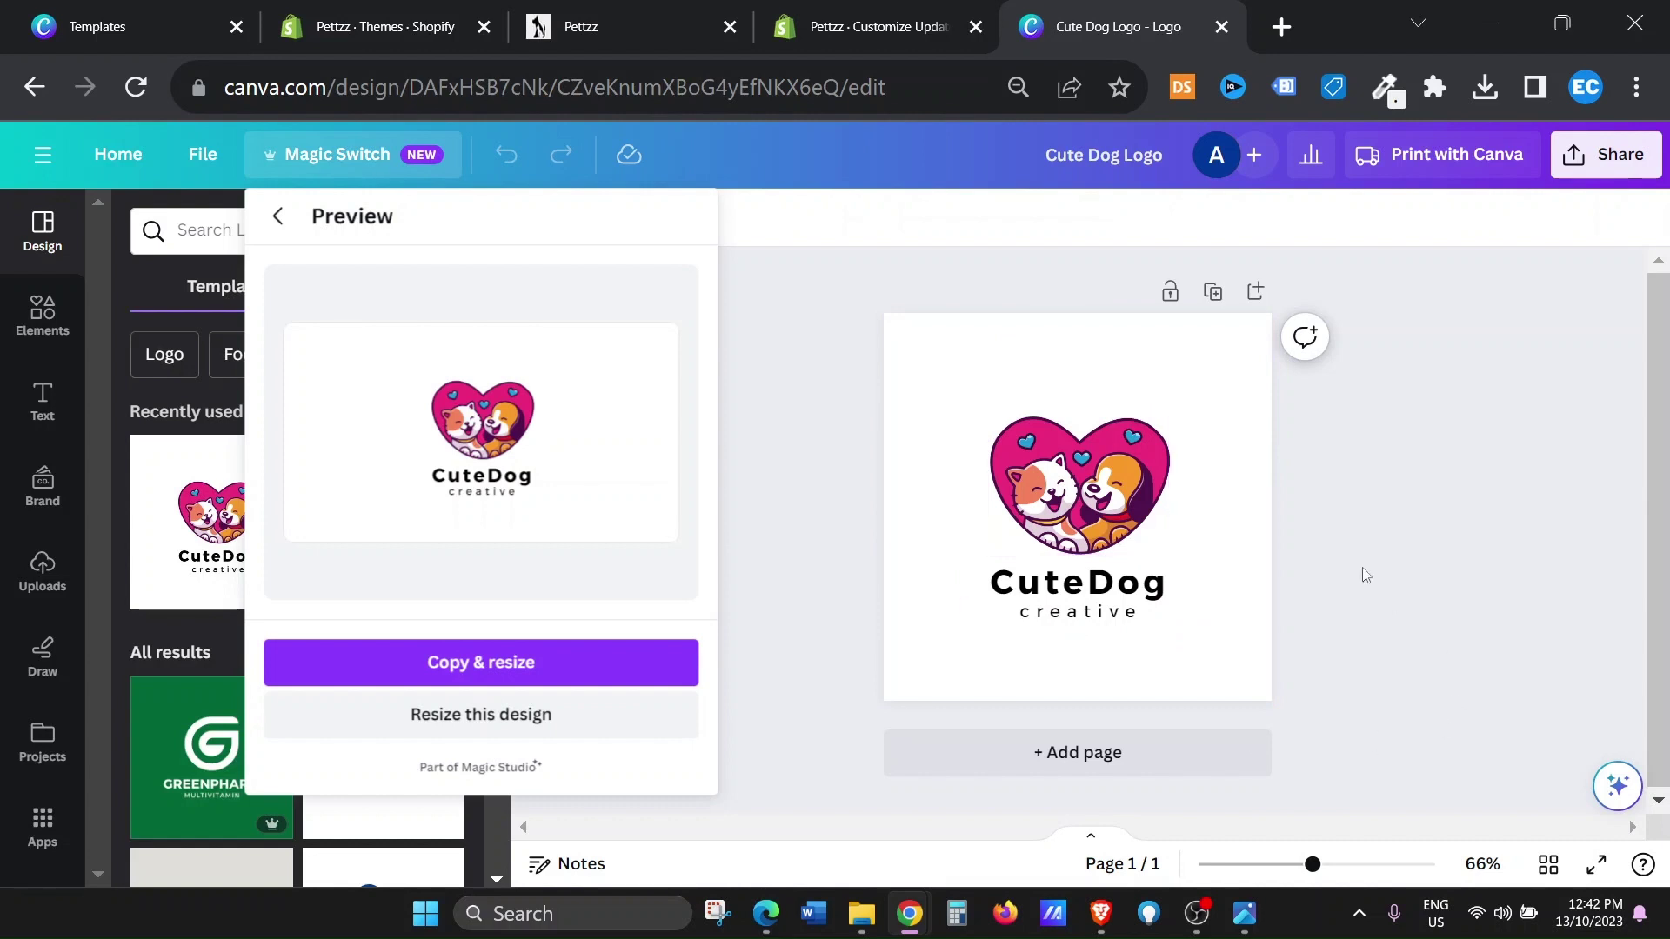
click(485, 736)
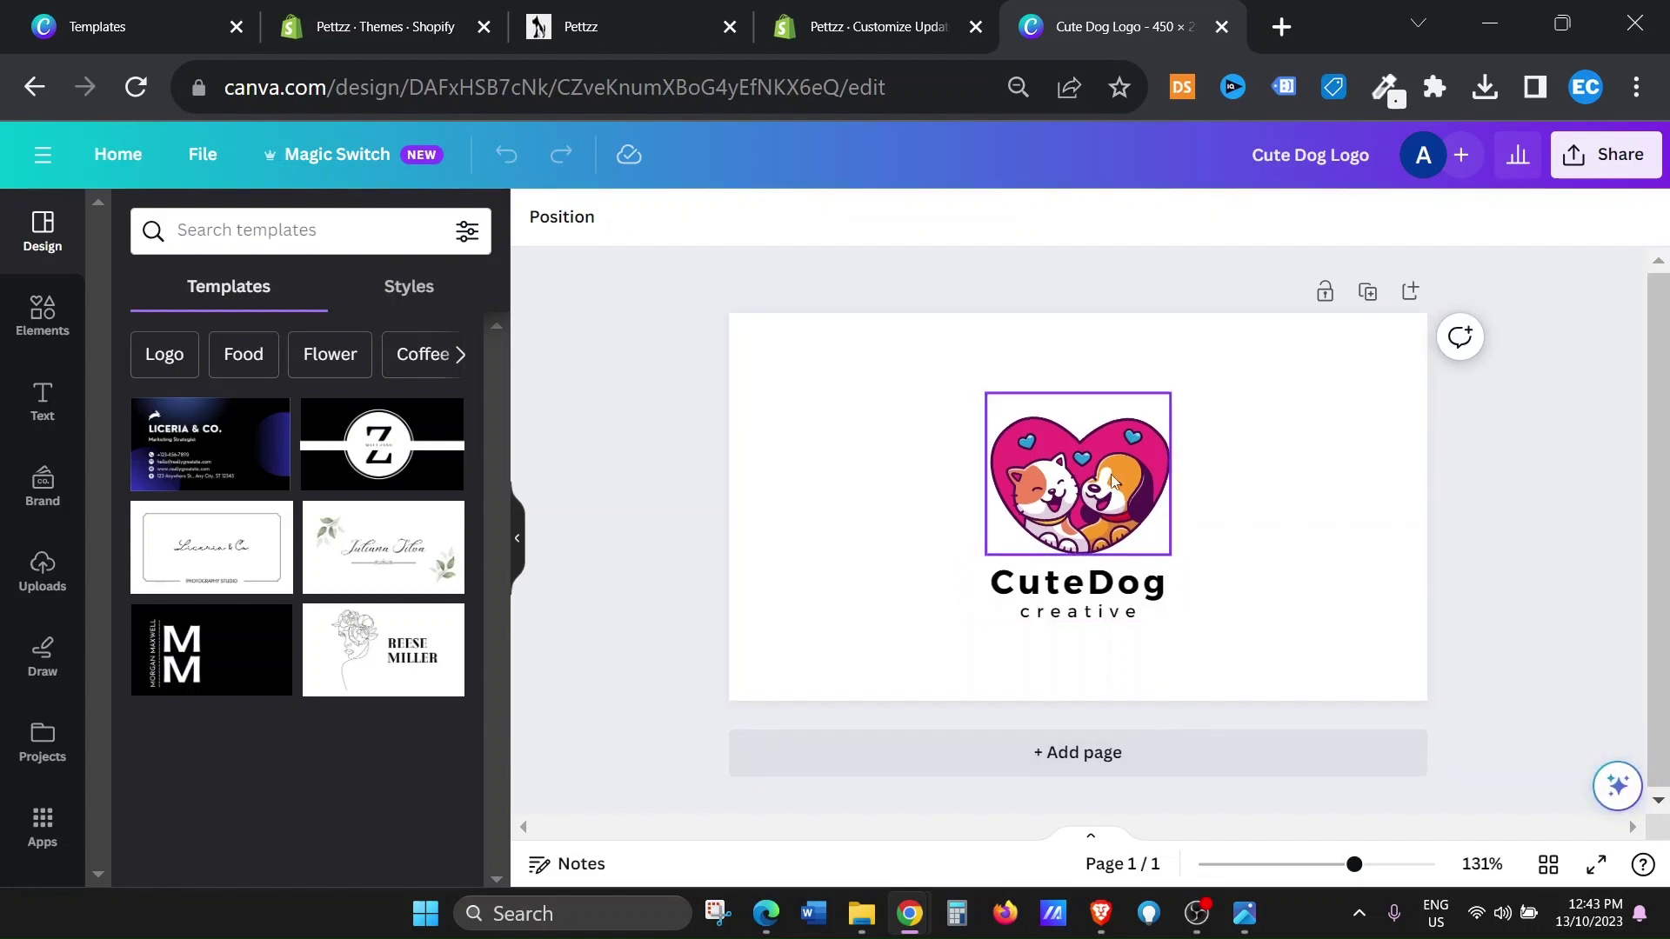
Replace the CuteDog text with "Pettzz" and the creative tagline with "Pet Store".
click(1155, 598)
double_click(1163, 587)
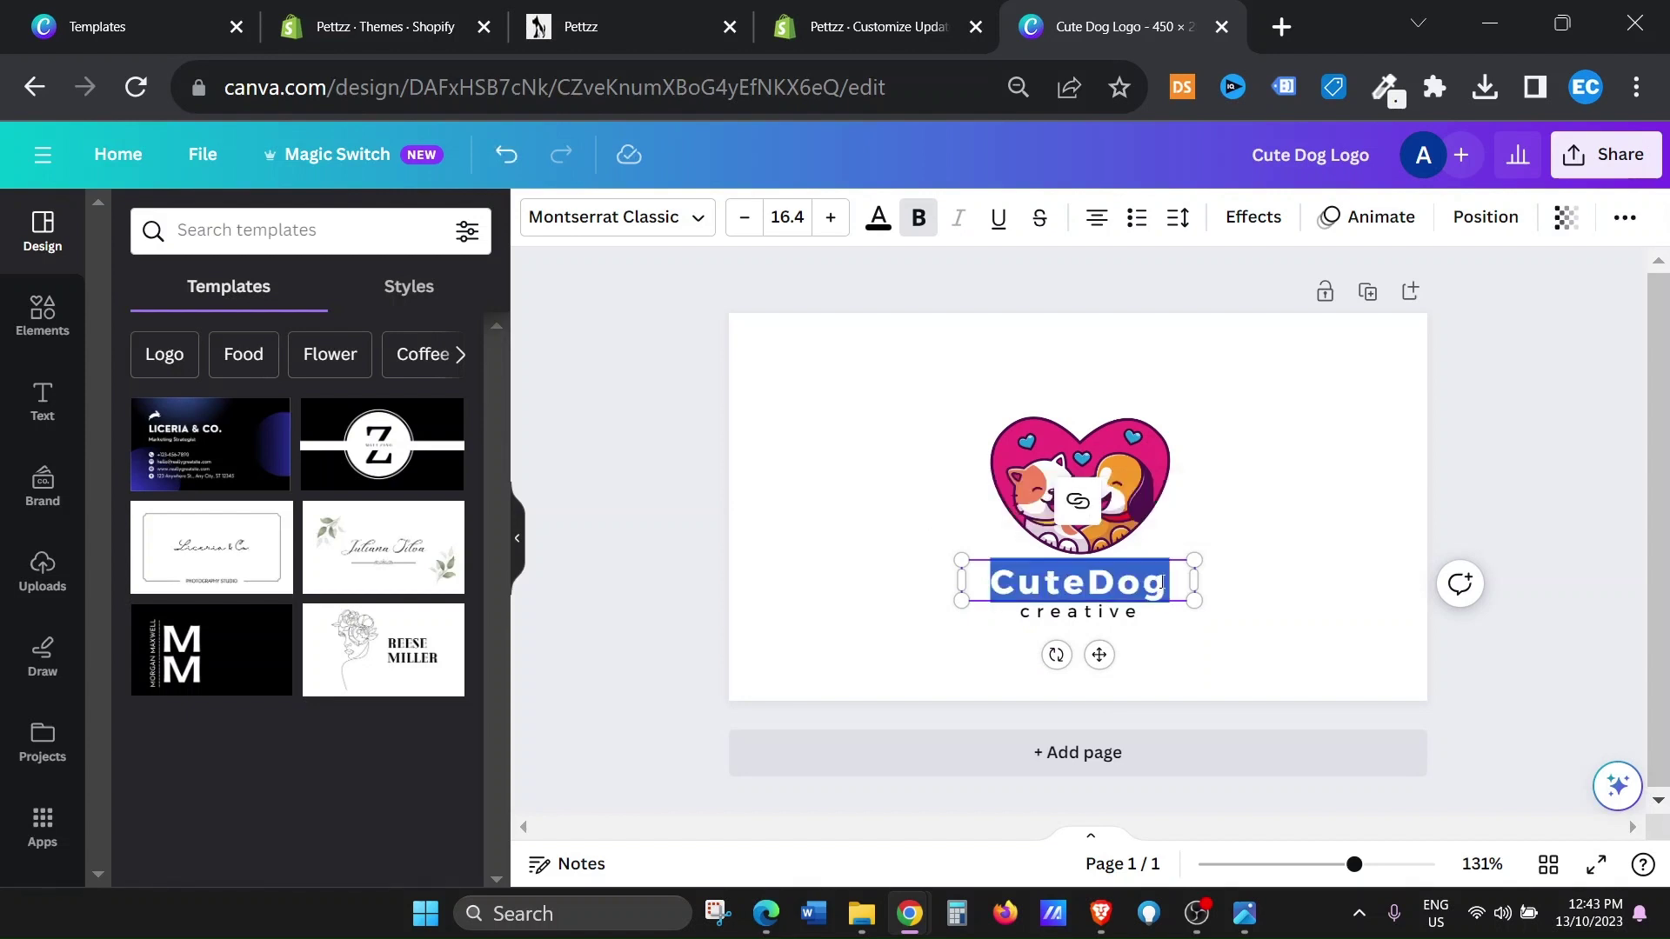
text(ettzz)
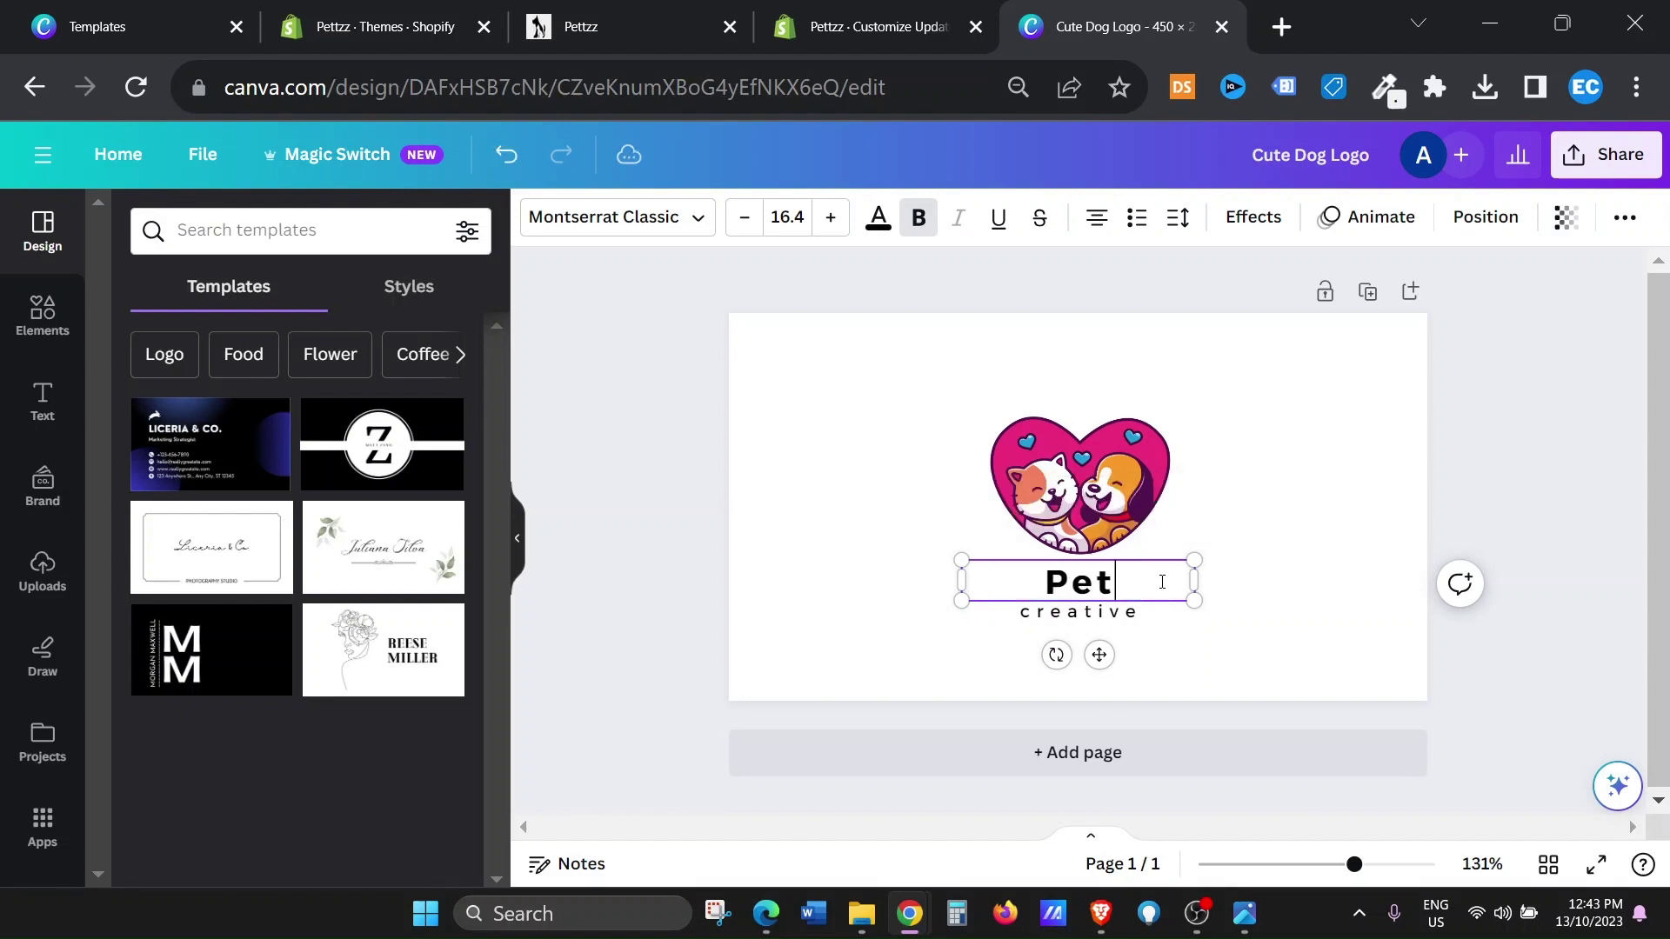
double_click(1124, 614)
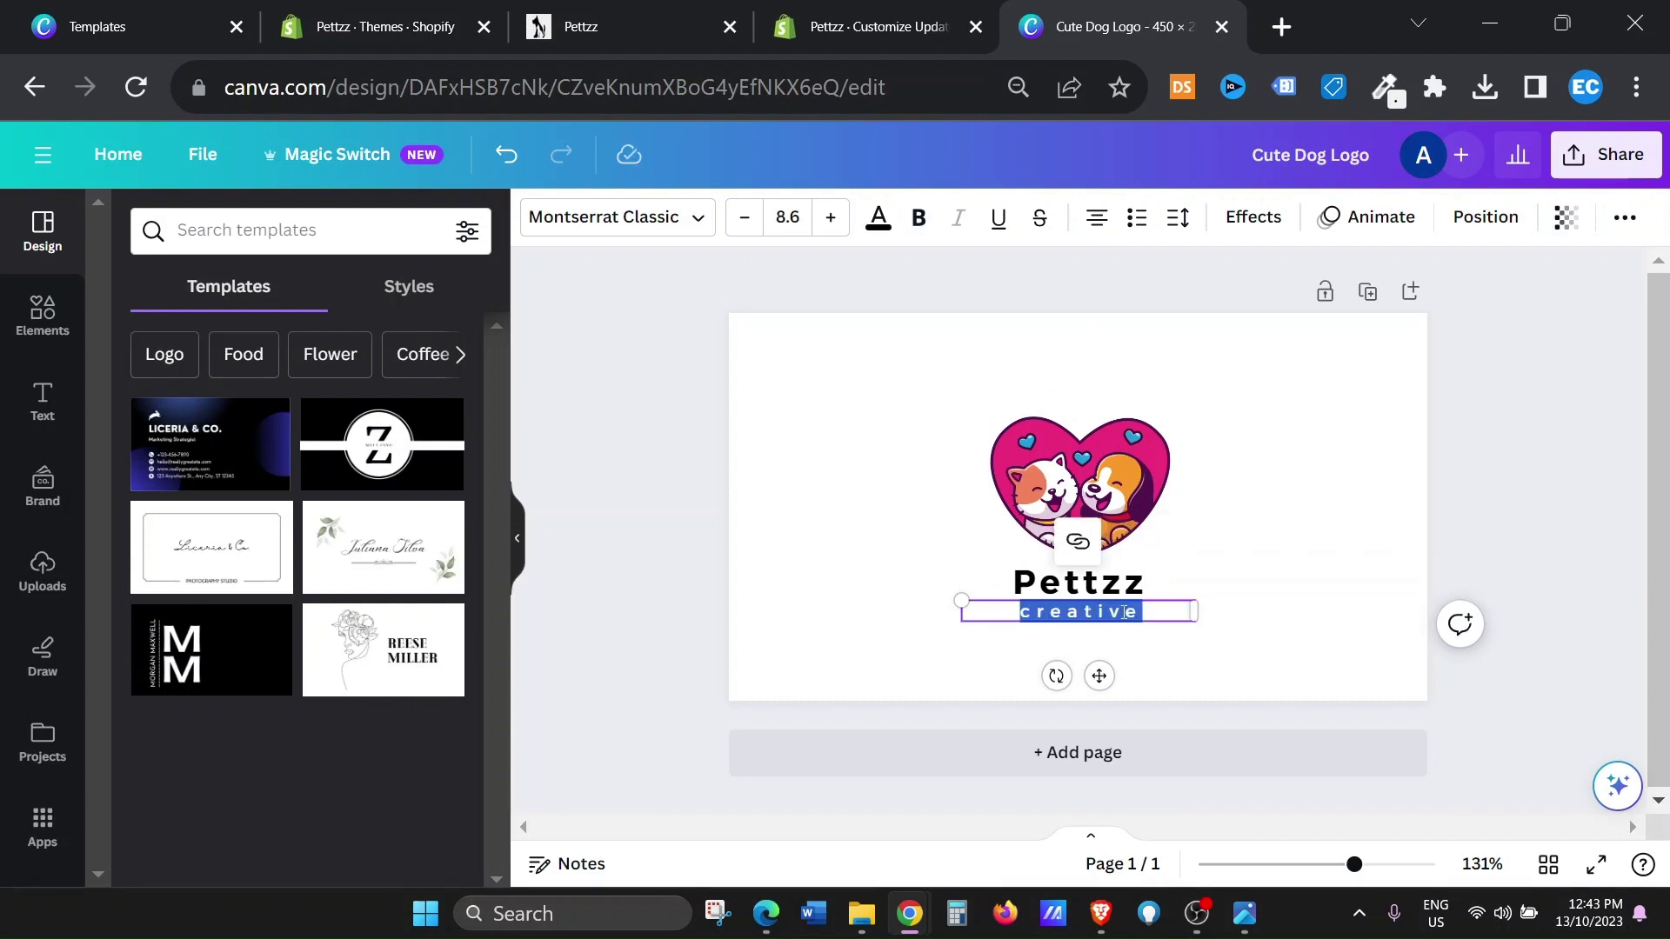
text(Pet Store)
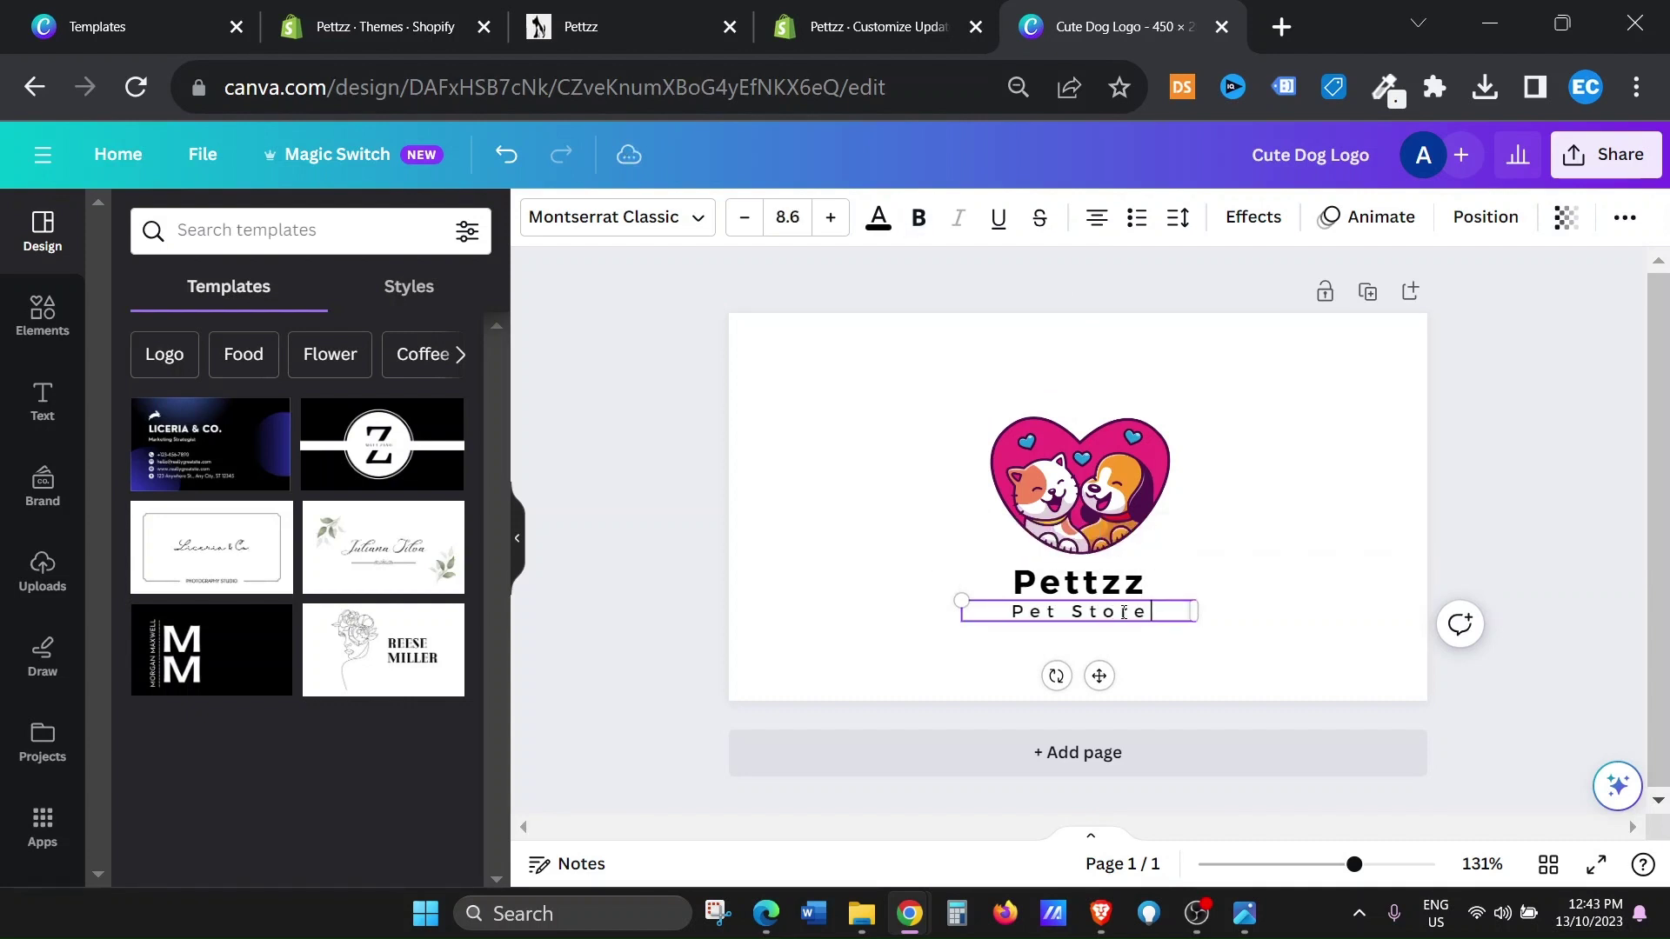
Enlarge the Pettzz text below the heart graphic to a font size of about 22.9.
click(1120, 583)
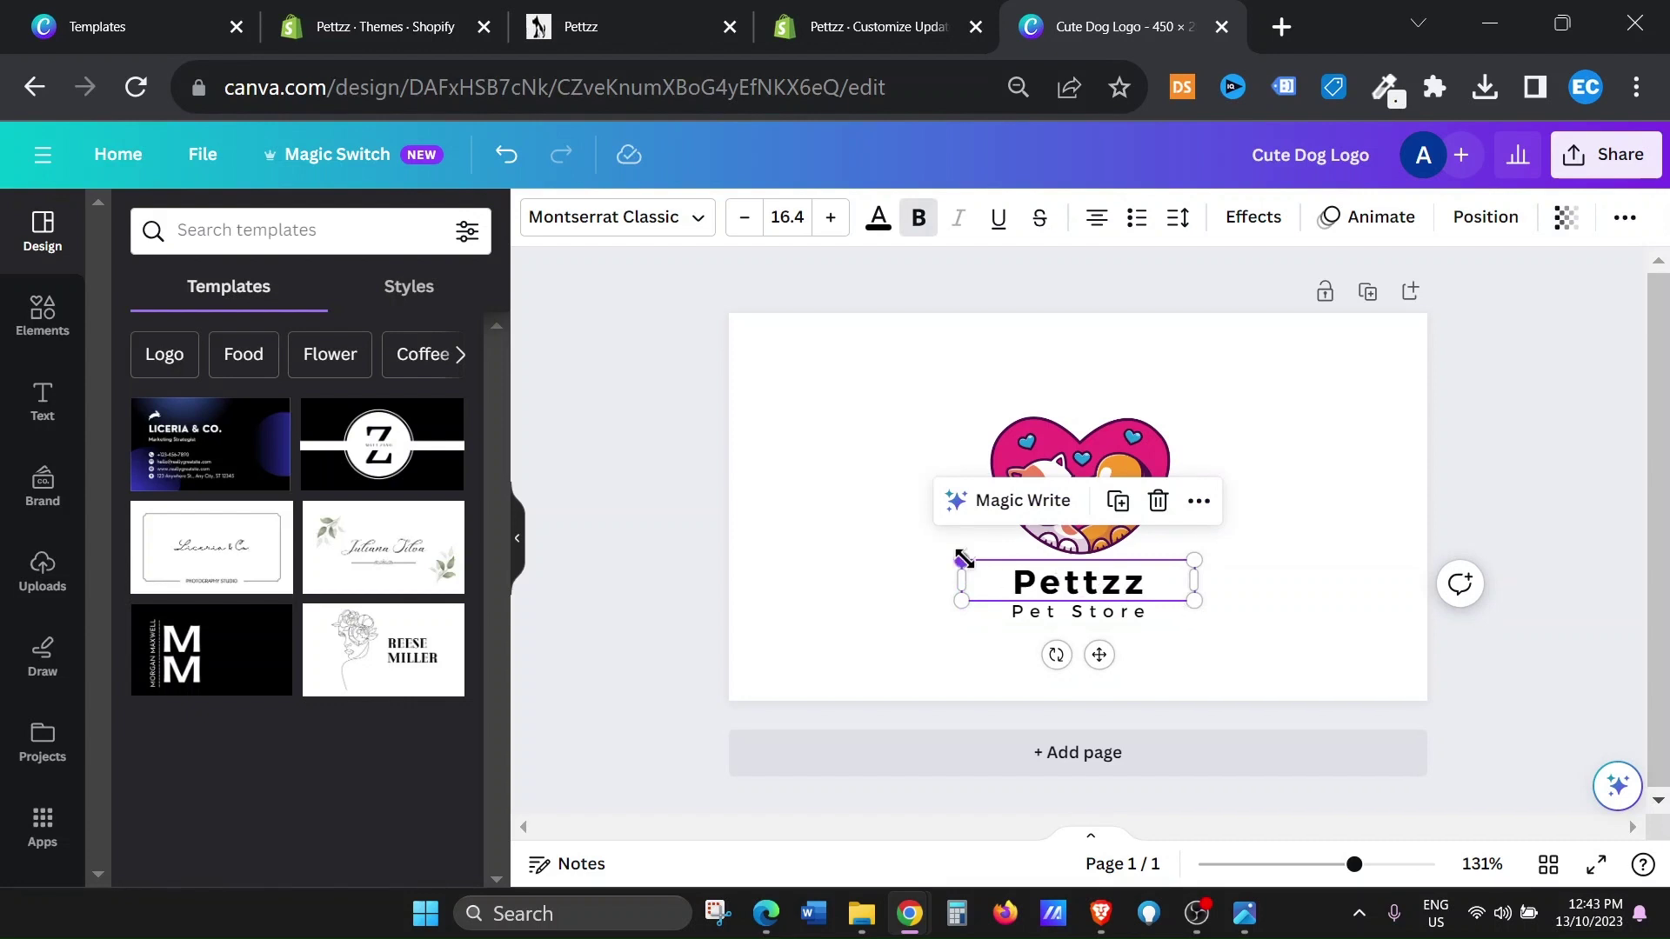
drag(963, 559, 920, 551)
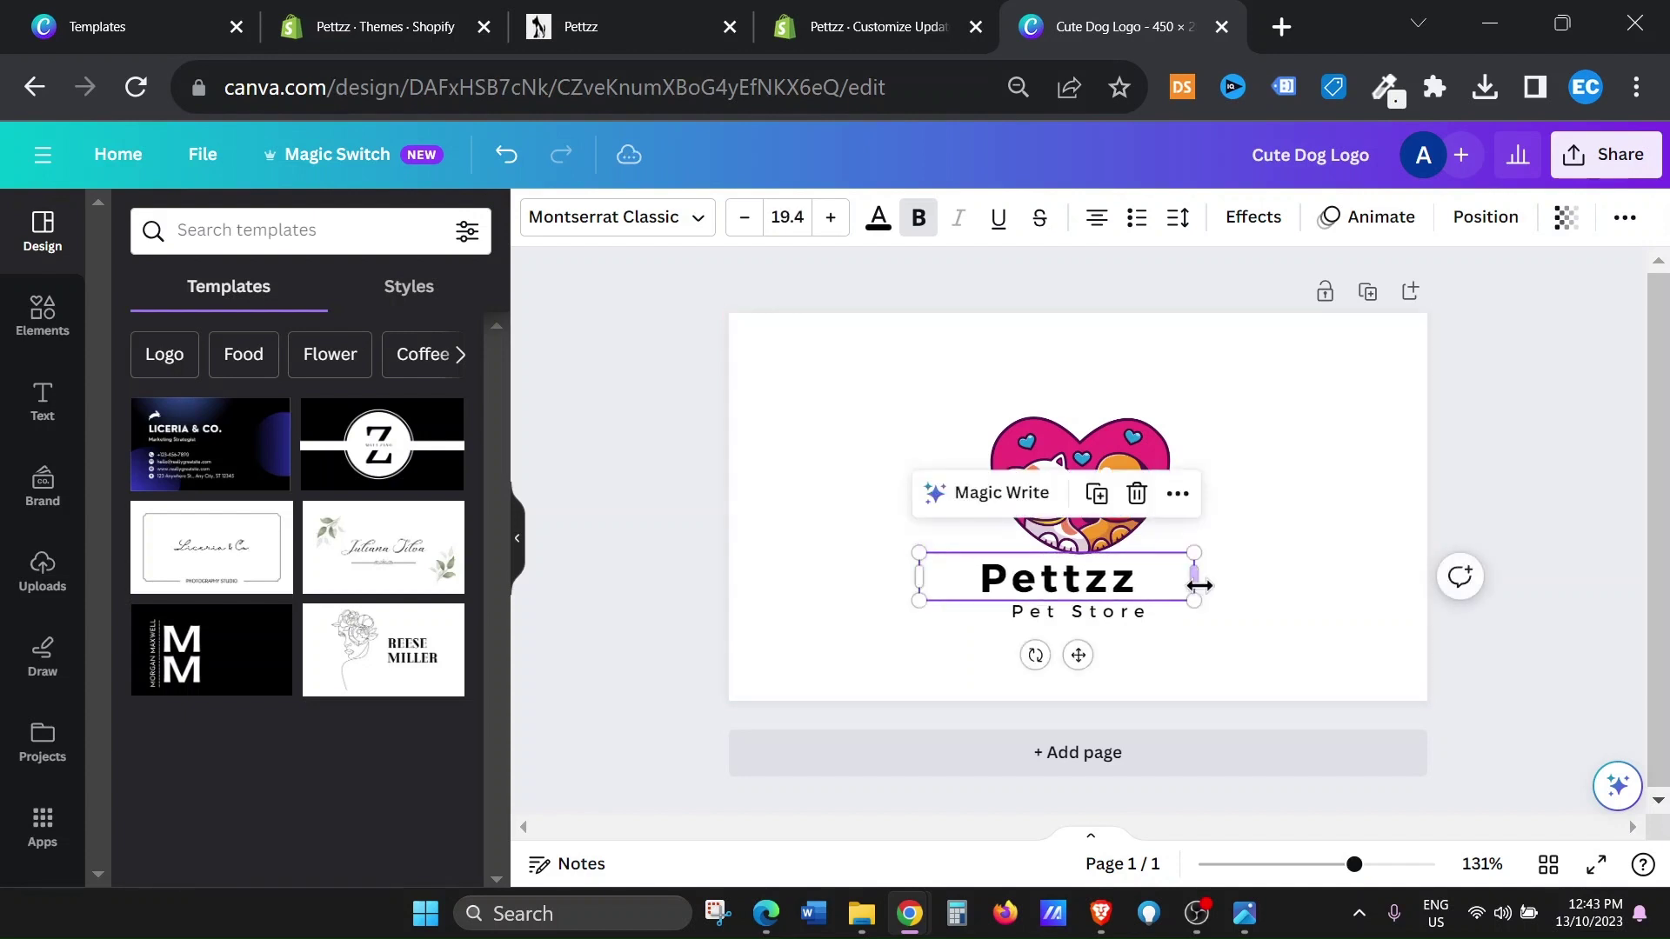
drag(1207, 601, 1249, 604)
Move the heart graphic up and stack the Pettzz and Pet Store text lines closely beneath it.
drag(1093, 484, 1078, 445)
drag(1070, 575, 1085, 548)
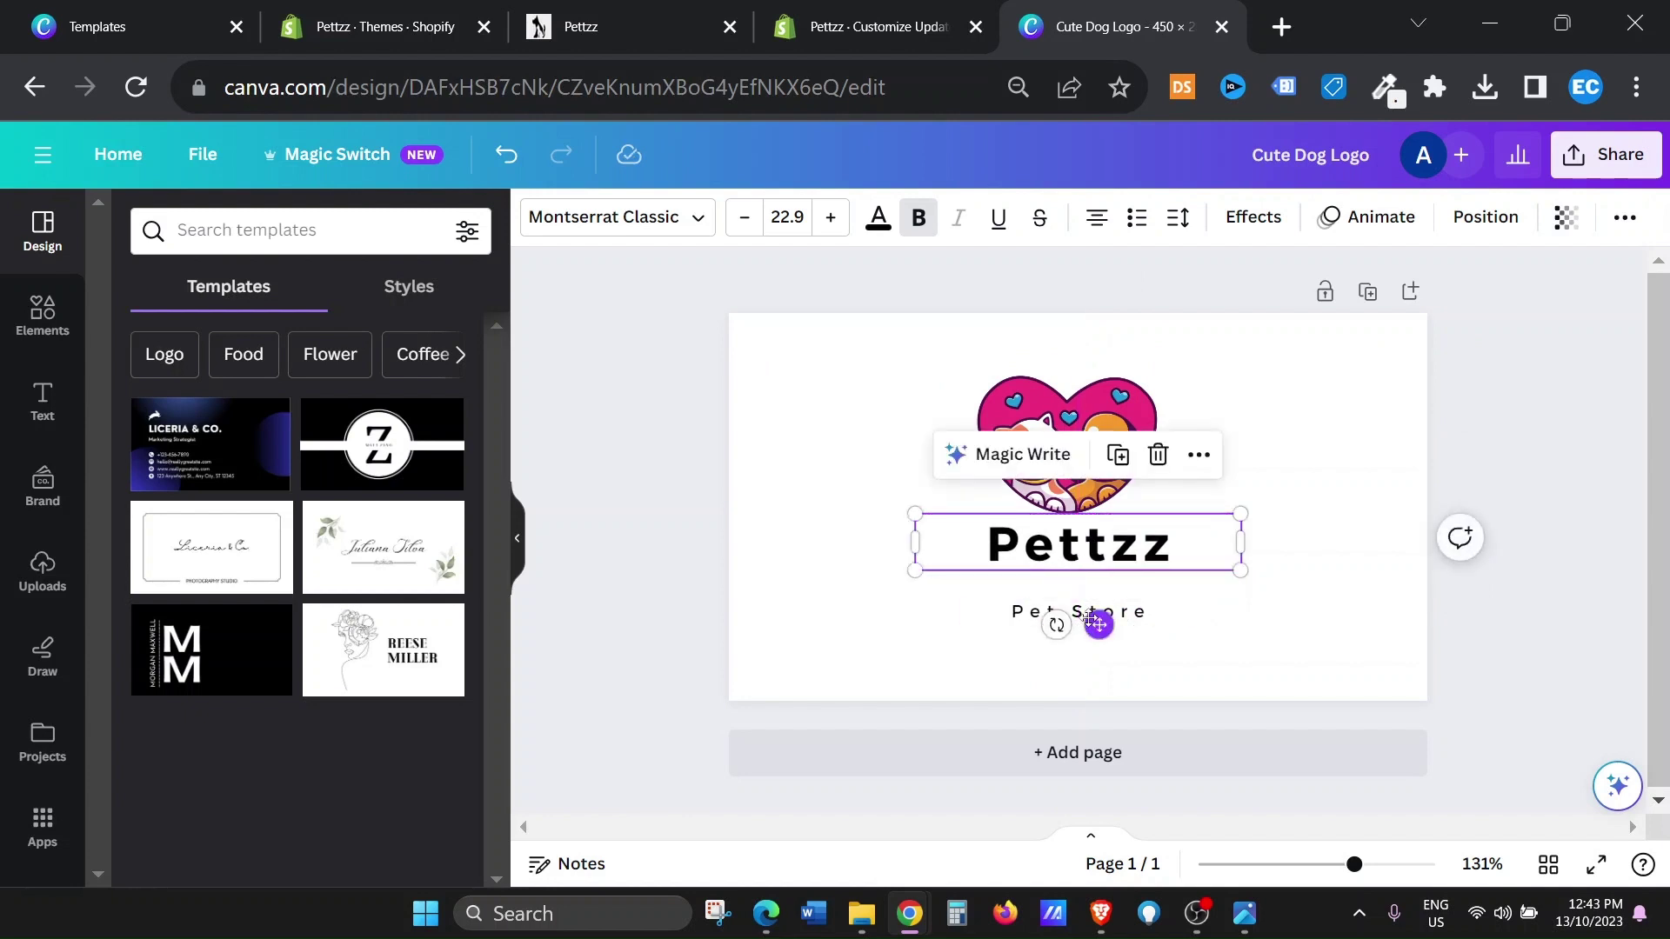
click(1093, 613)
drag(1093, 615, 1093, 585)
click(1283, 639)
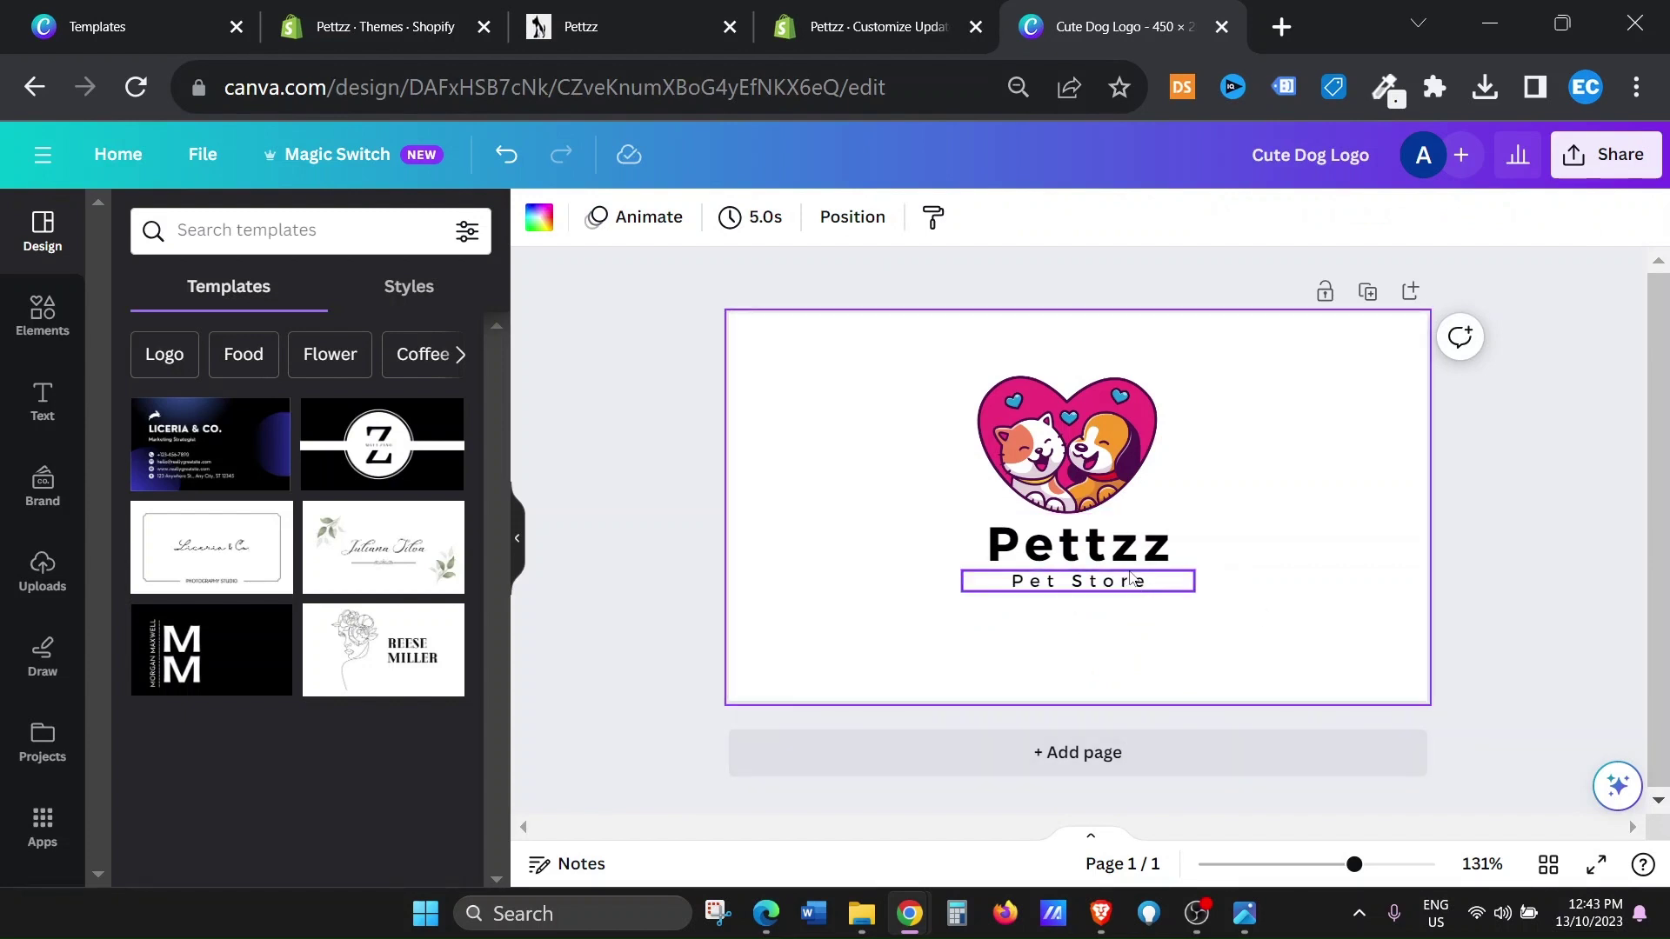
Search the fonts for "pet" and apply Le Petit Cochon to the Pettzz text.
click(1190, 562)
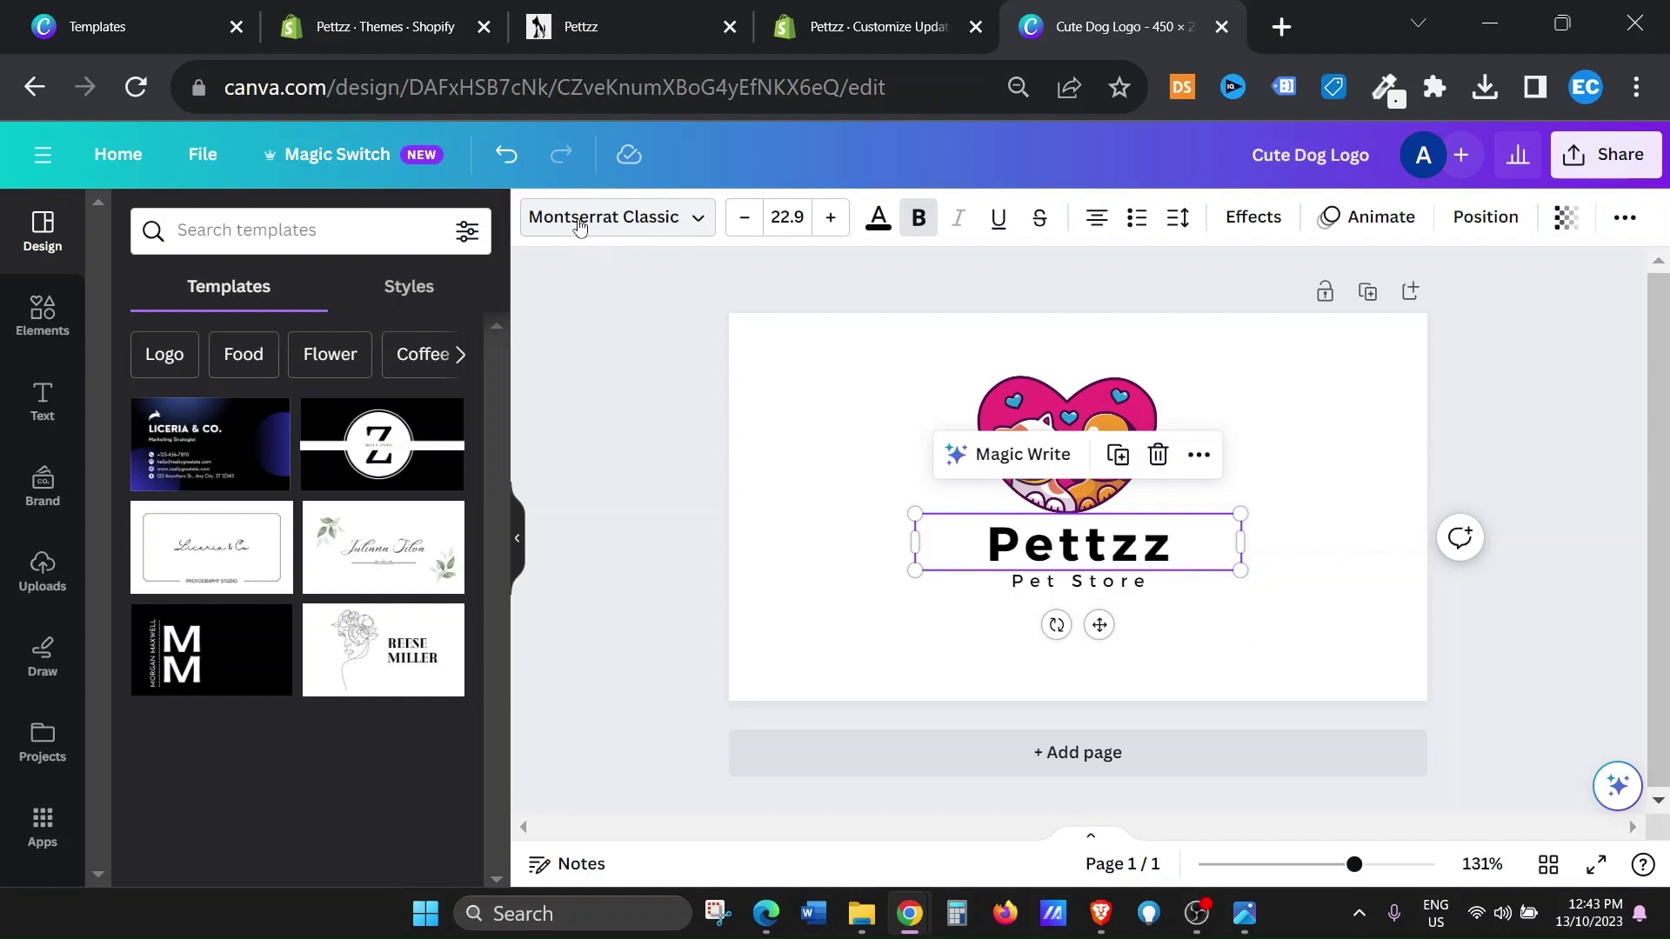
click(691, 225)
click(232, 296)
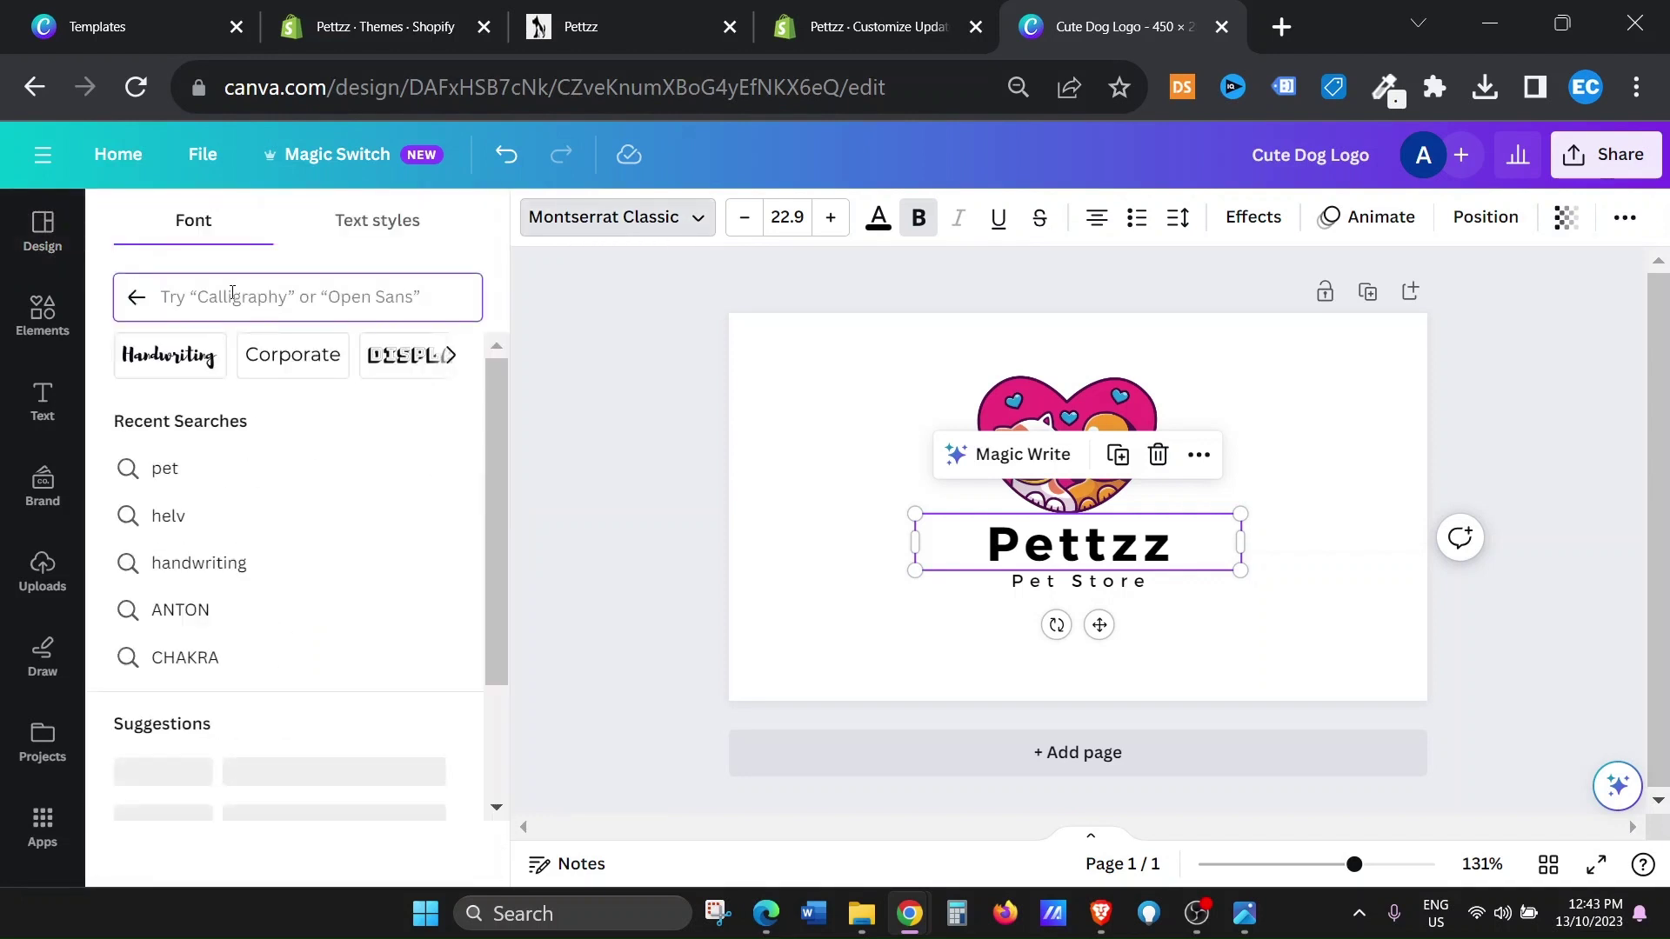
text(pet)
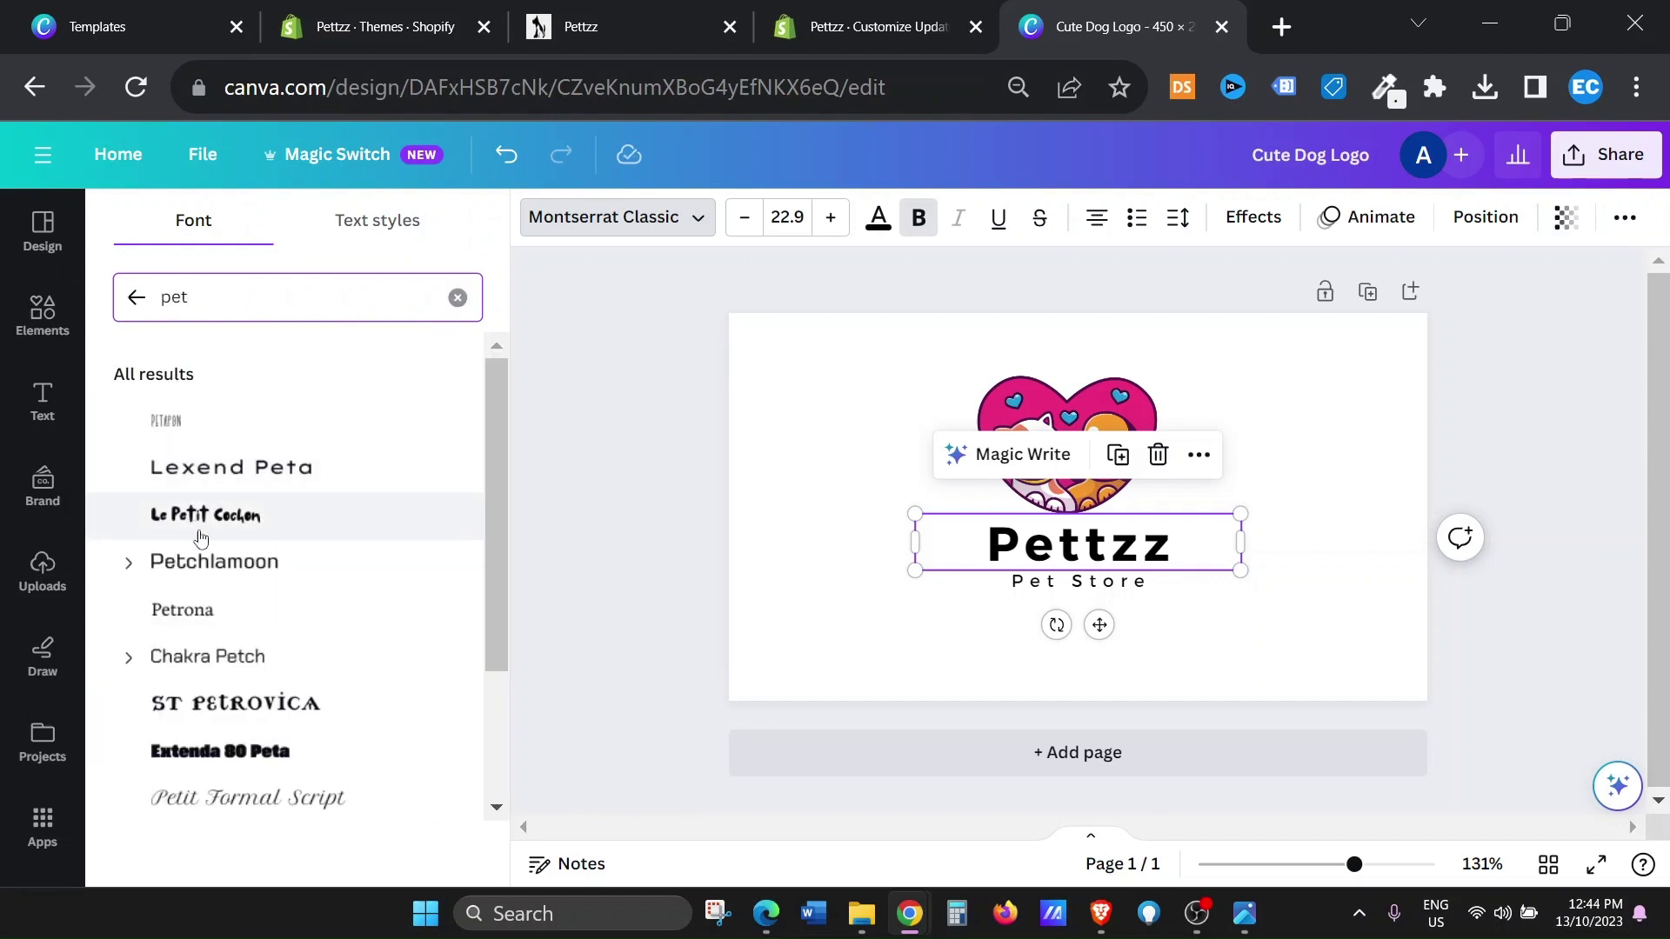
scroll(206, 592, down, 2)
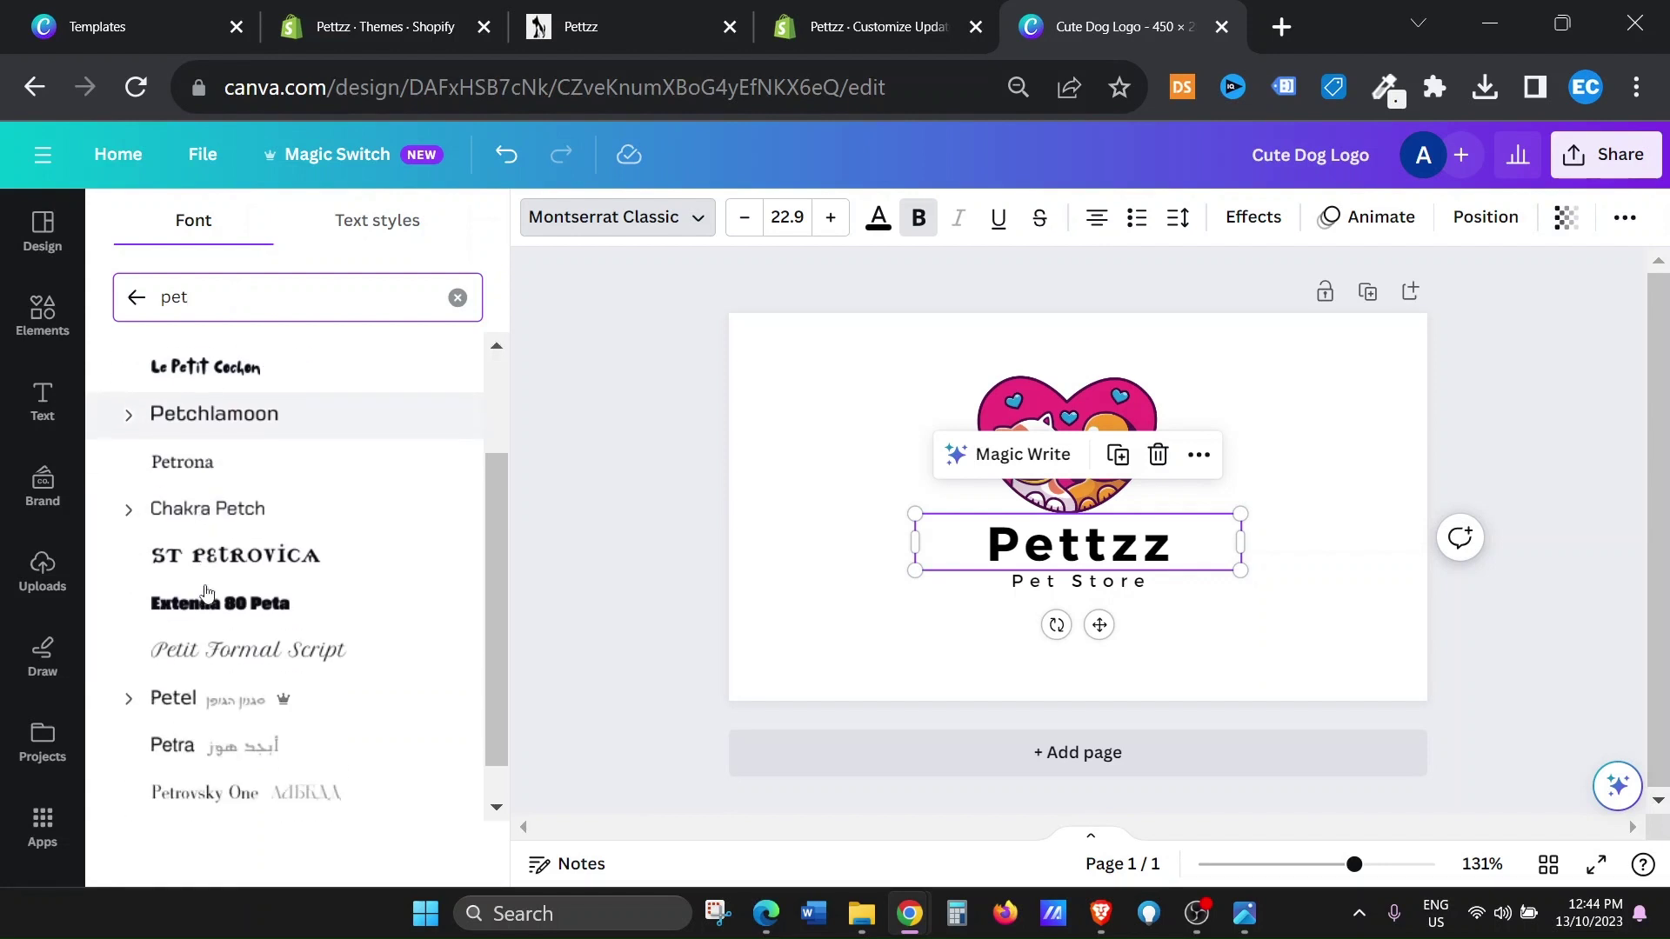
scroll(242, 740, up, 2)
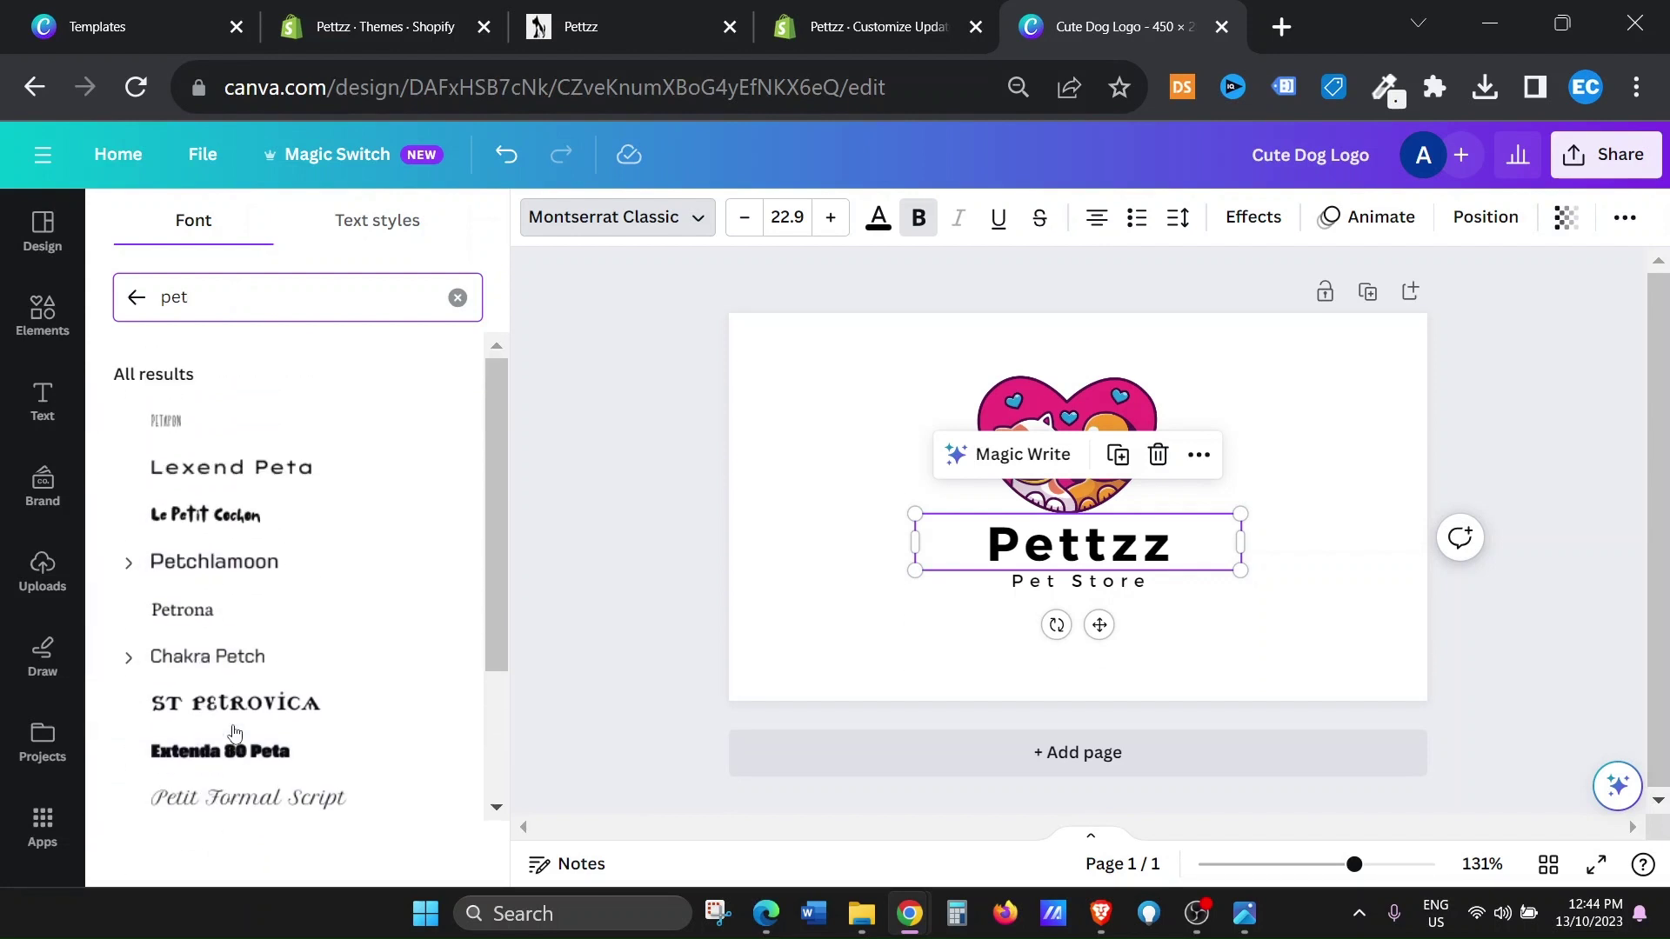
click(203, 519)
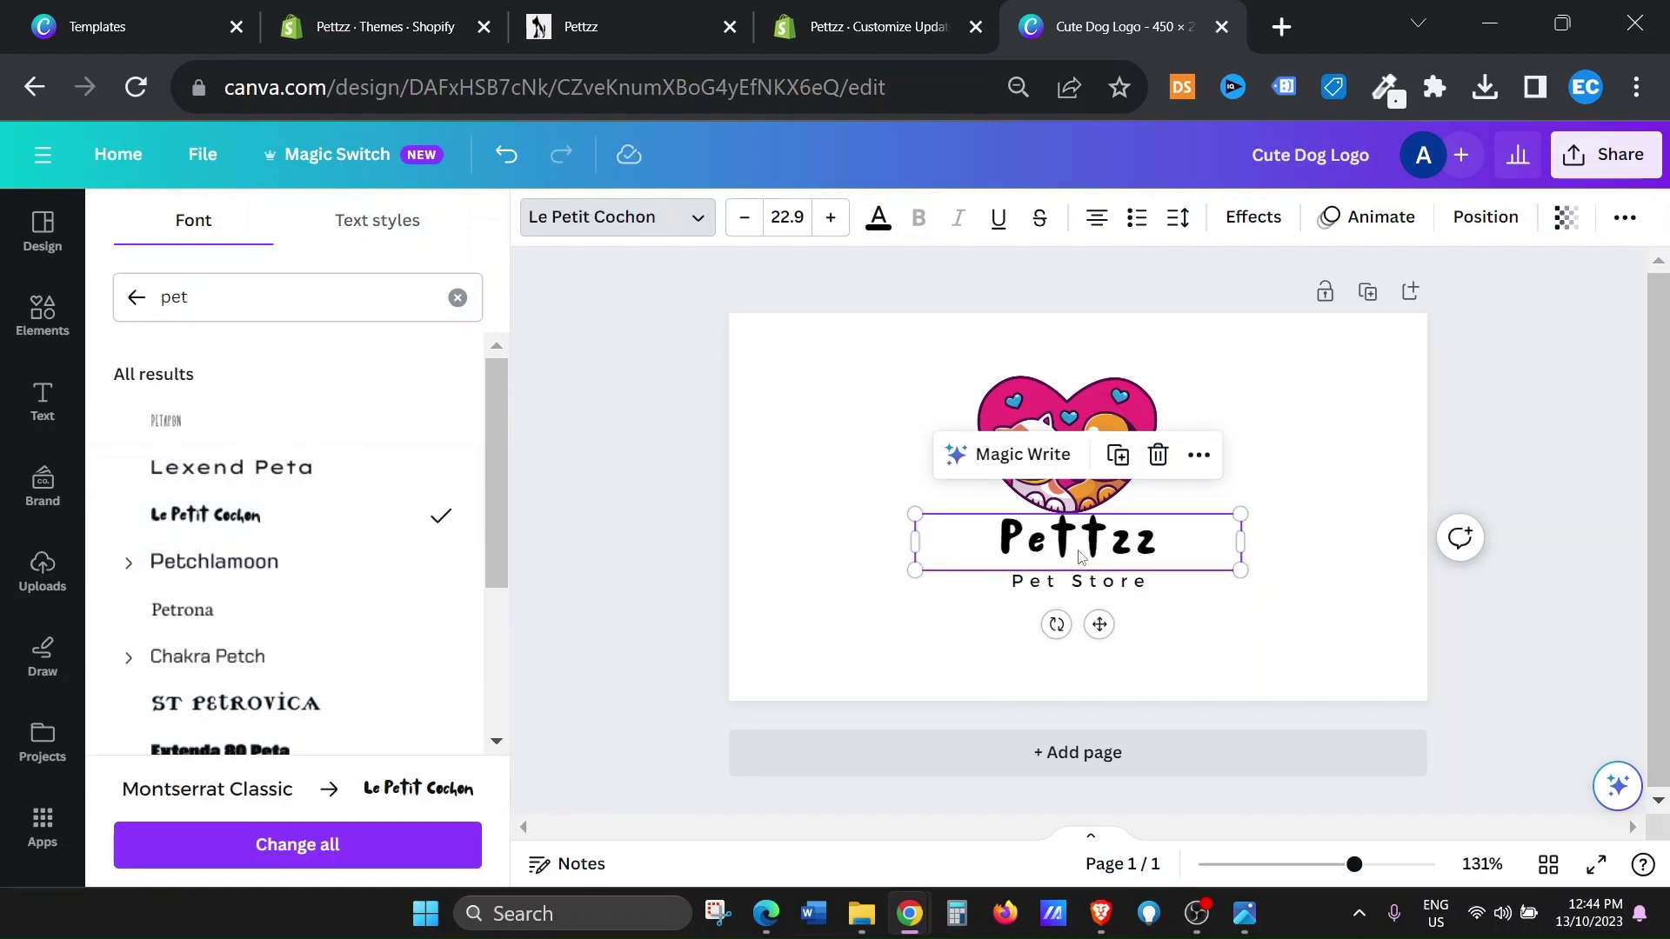
scroll(296, 687, down, 2)
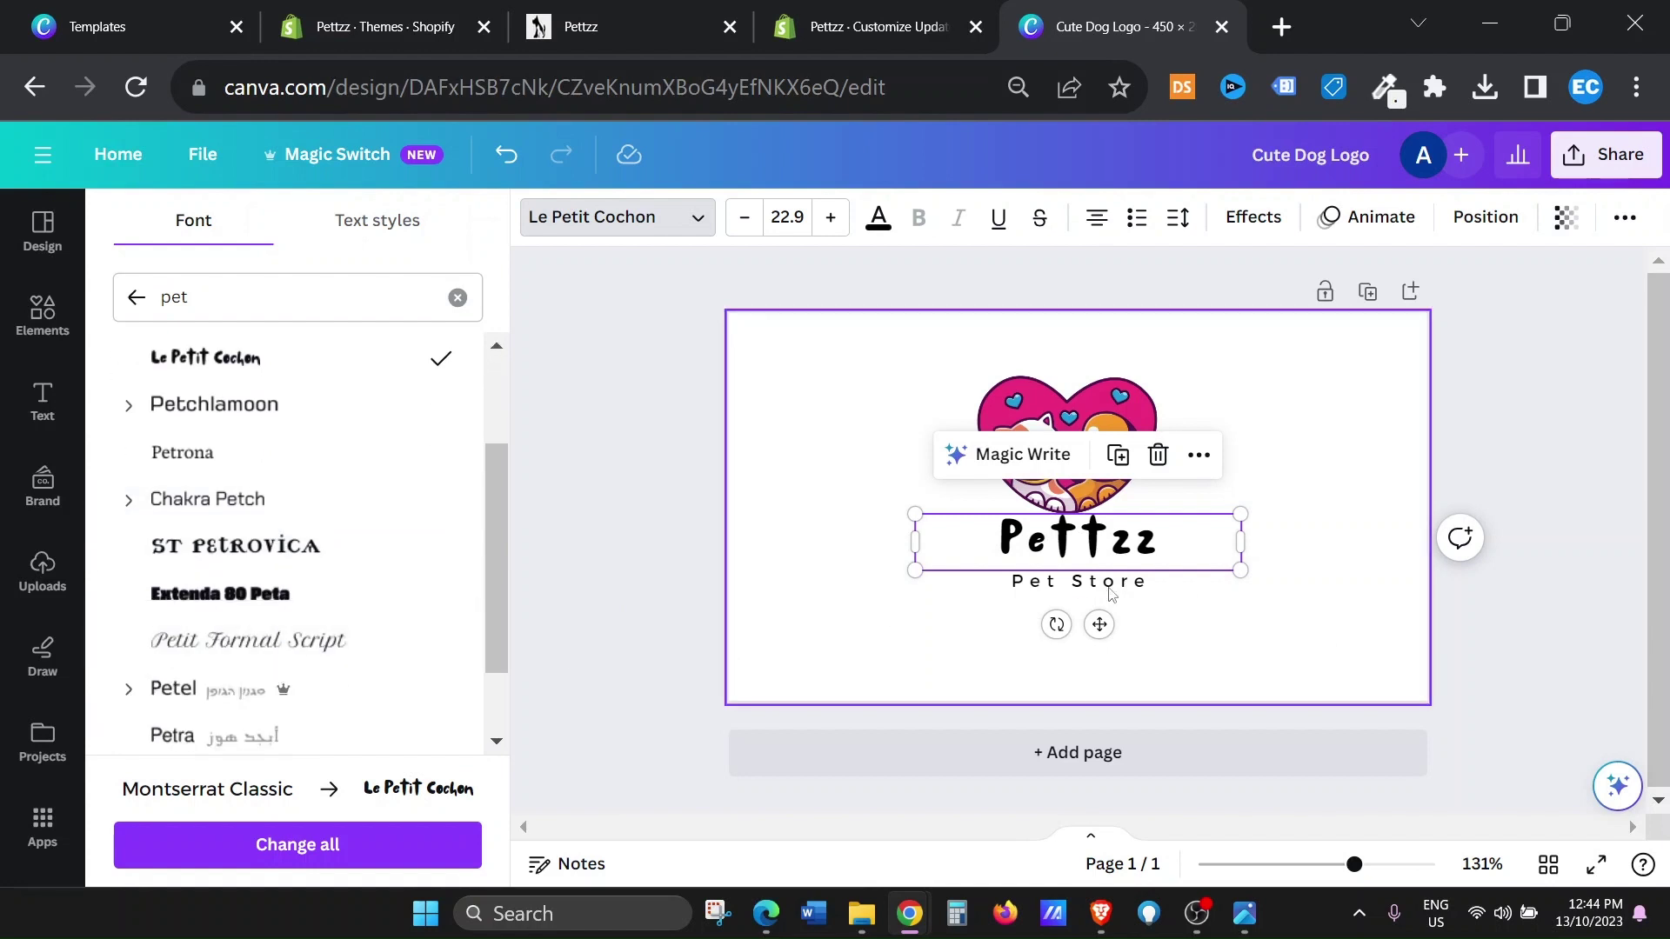
scroll(365, 635, down, 1)
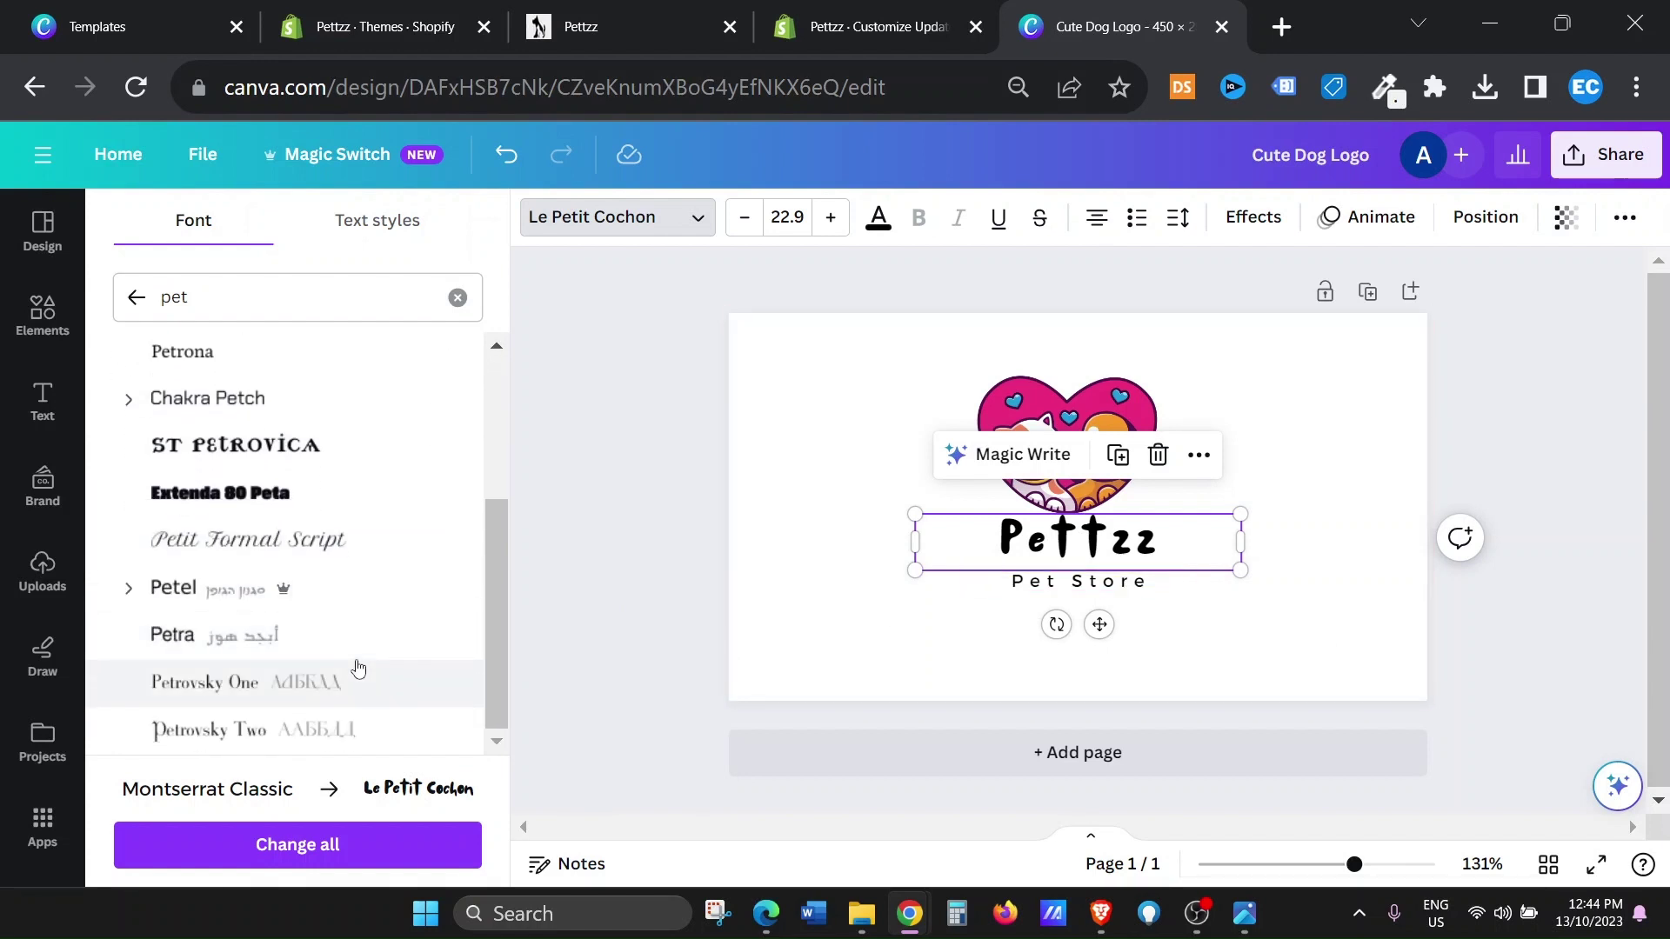
scroll(358, 668, up, 2)
scroll(358, 668, up, 1)
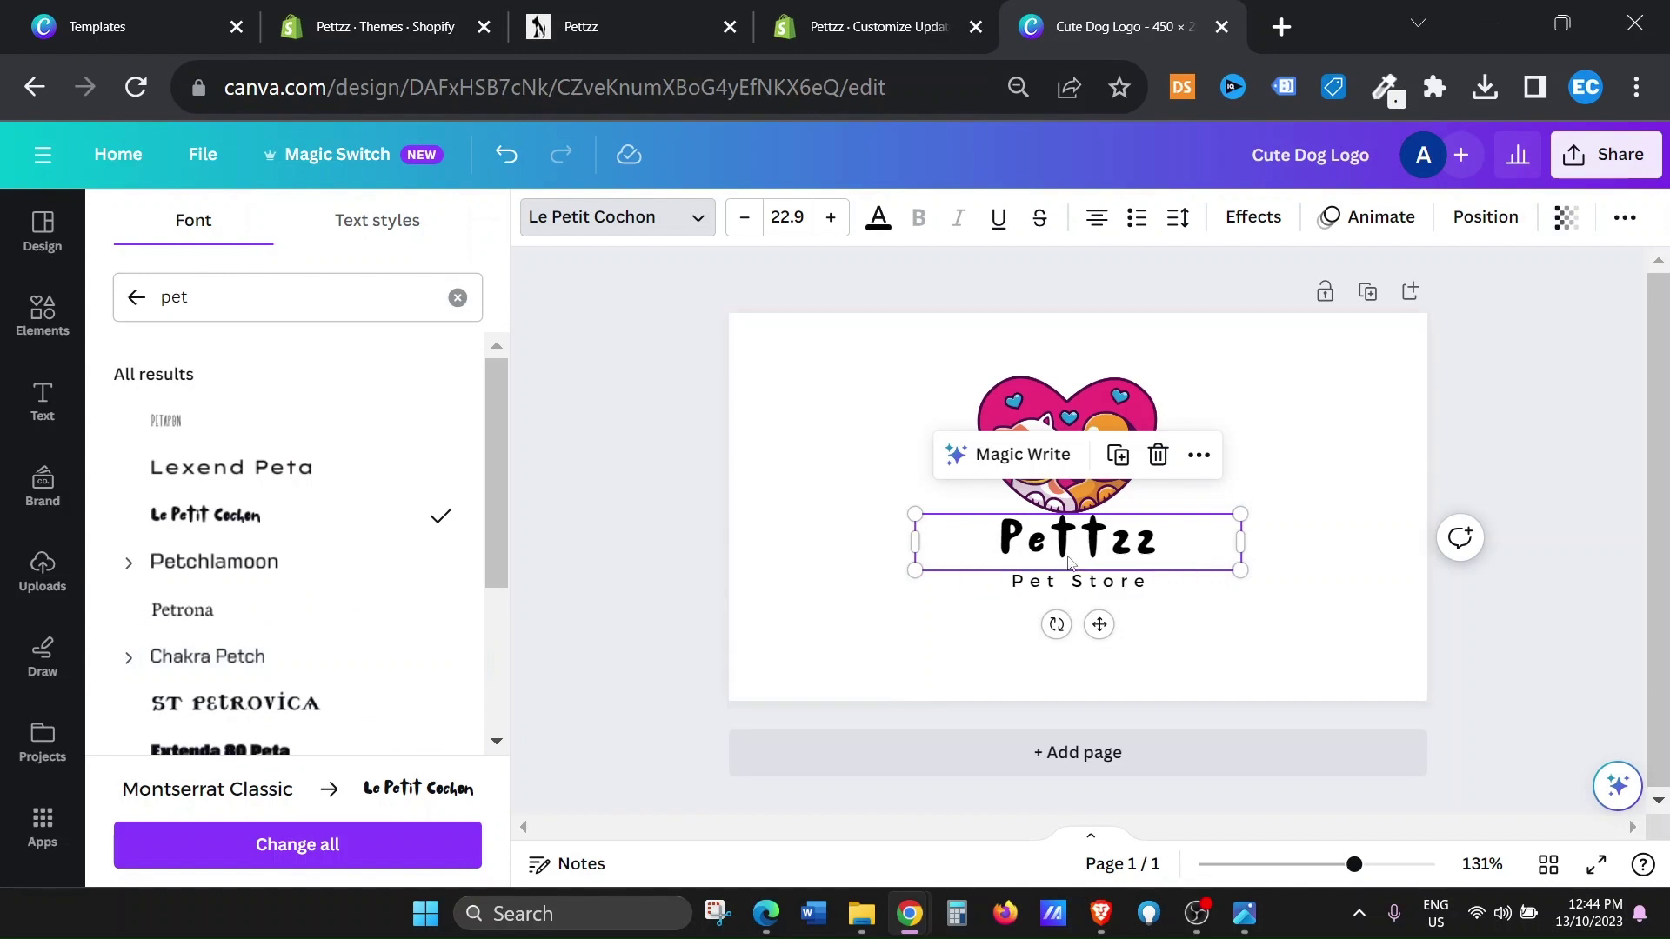
Shrink the heart graphic and lower the Pettzz text beneath it, enlarging the text to a font size of about 24.4.
drag(1078, 557, 1078, 560)
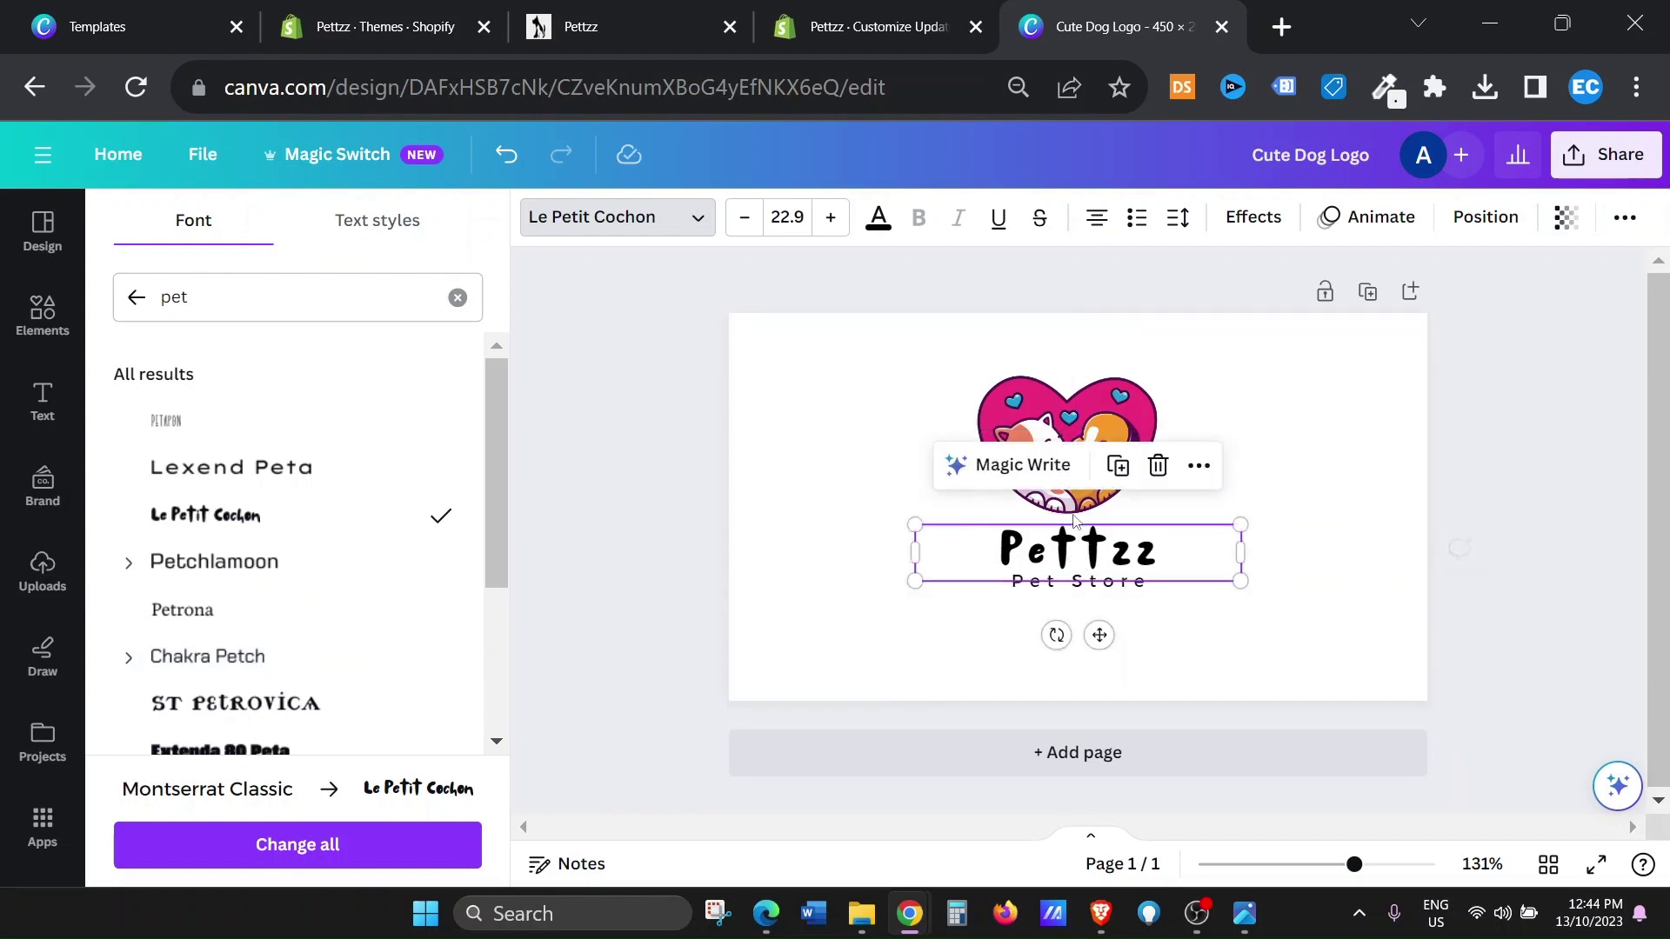
click(1147, 366)
drag(1154, 354, 1138, 387)
drag(1052, 443, 1053, 443)
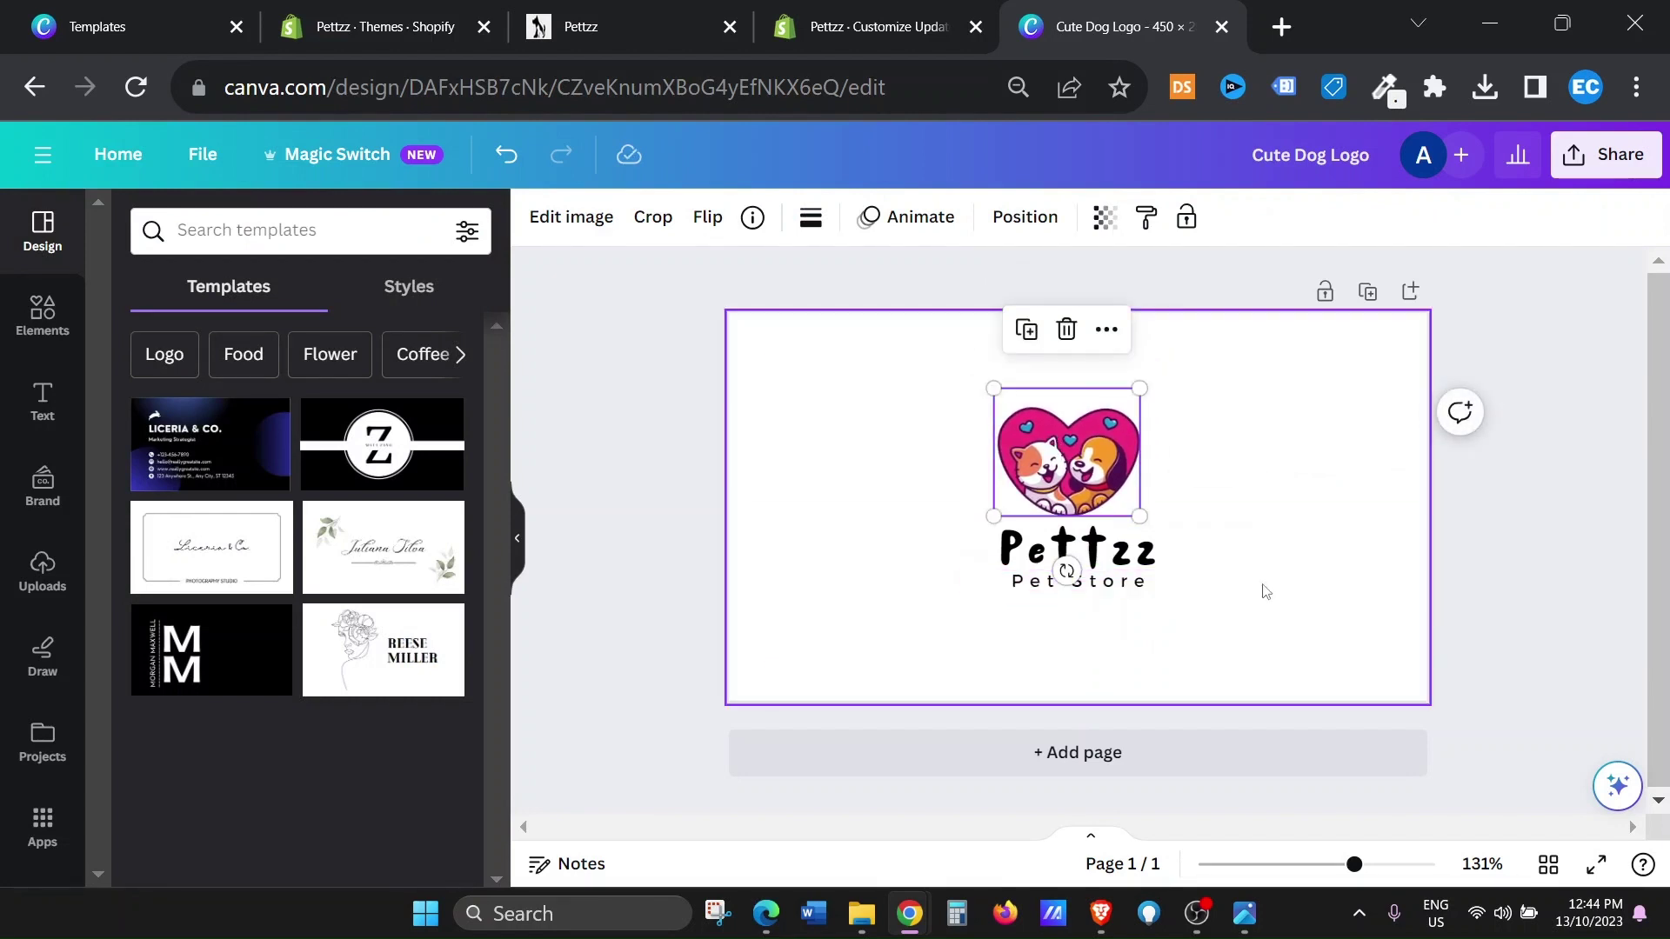
click(1078, 561)
drag(911, 525, 893, 521)
Change the font of the Pet Store tagline to Petchlamoon.
click(1137, 607)
click(1124, 589)
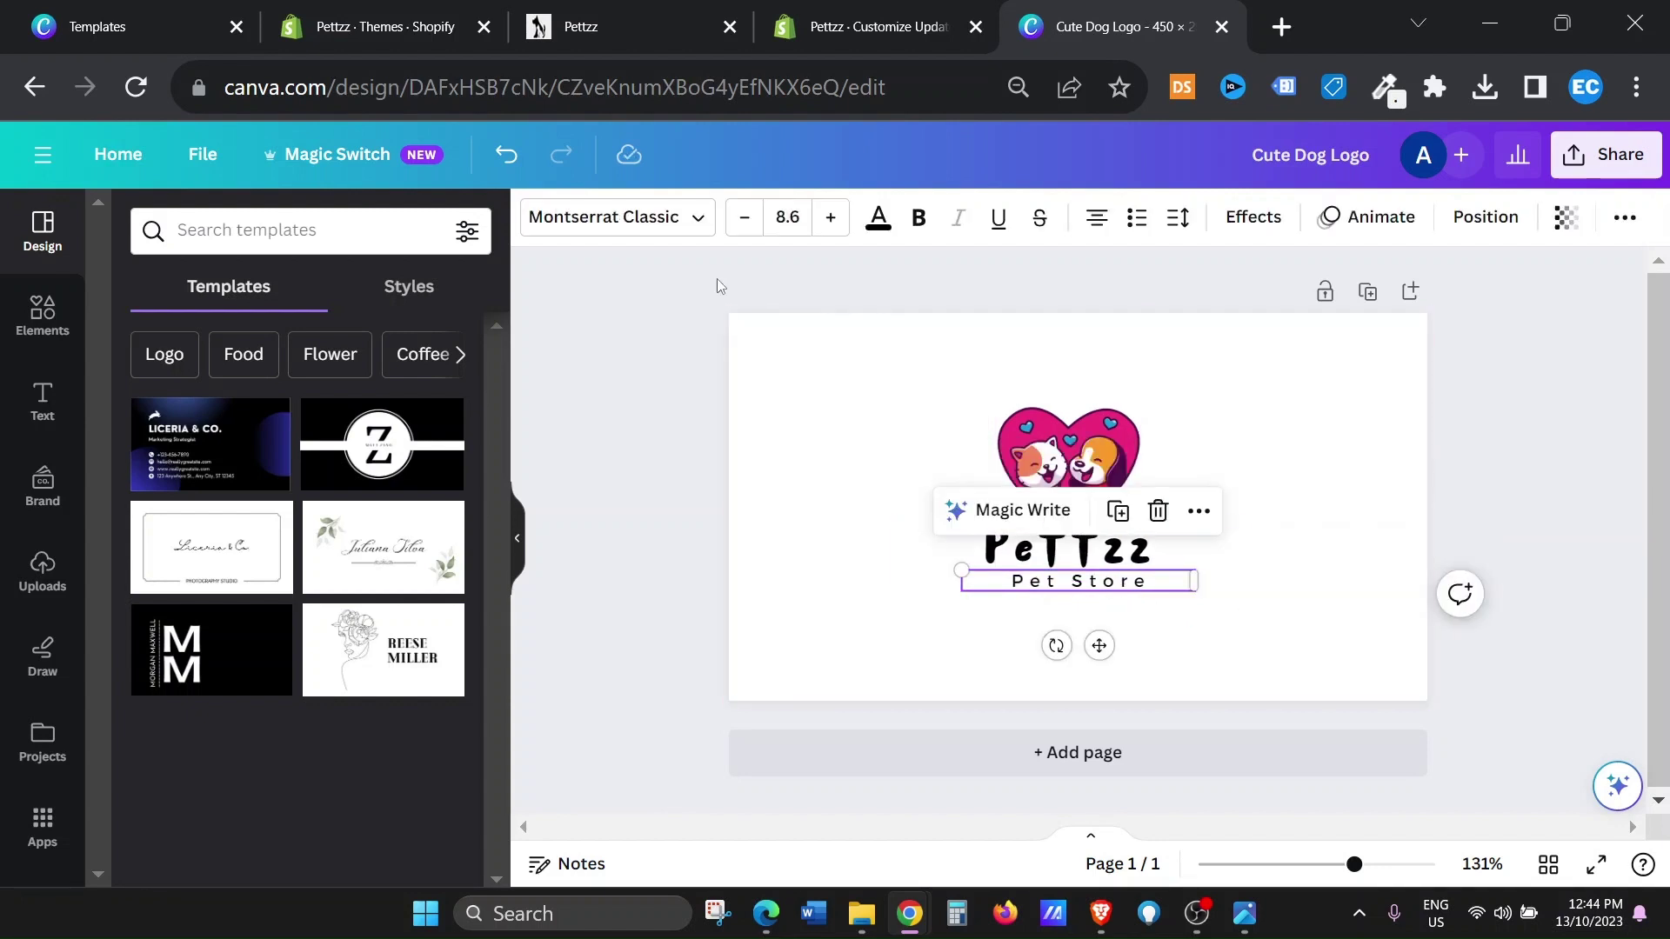
click(609, 216)
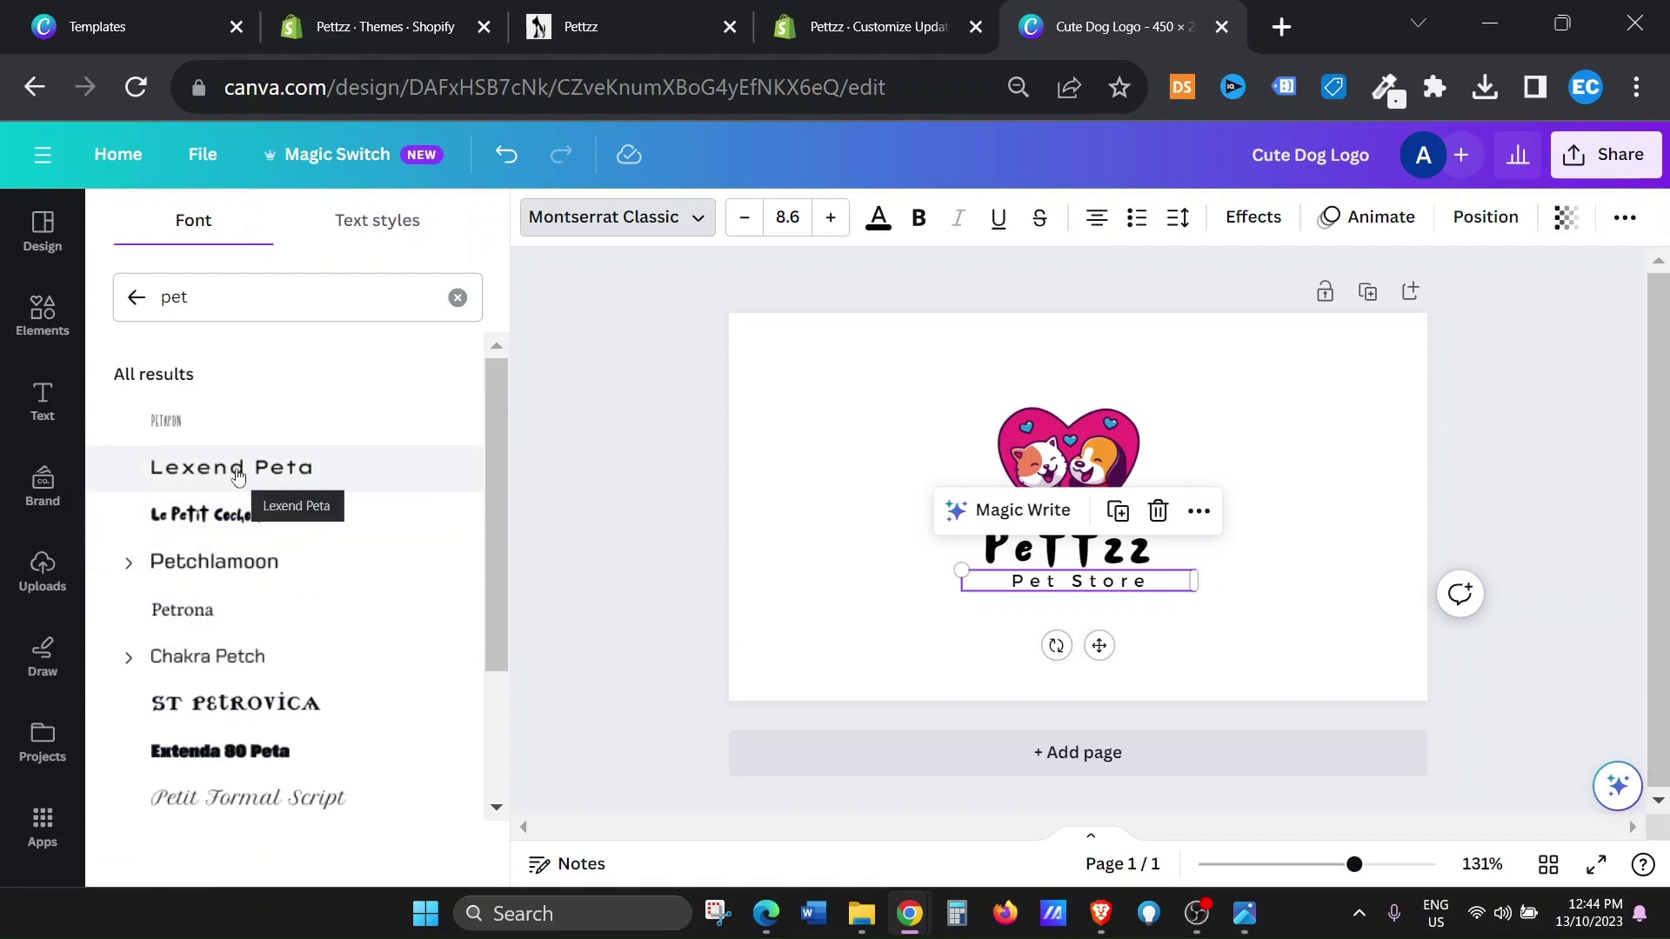
click(221, 564)
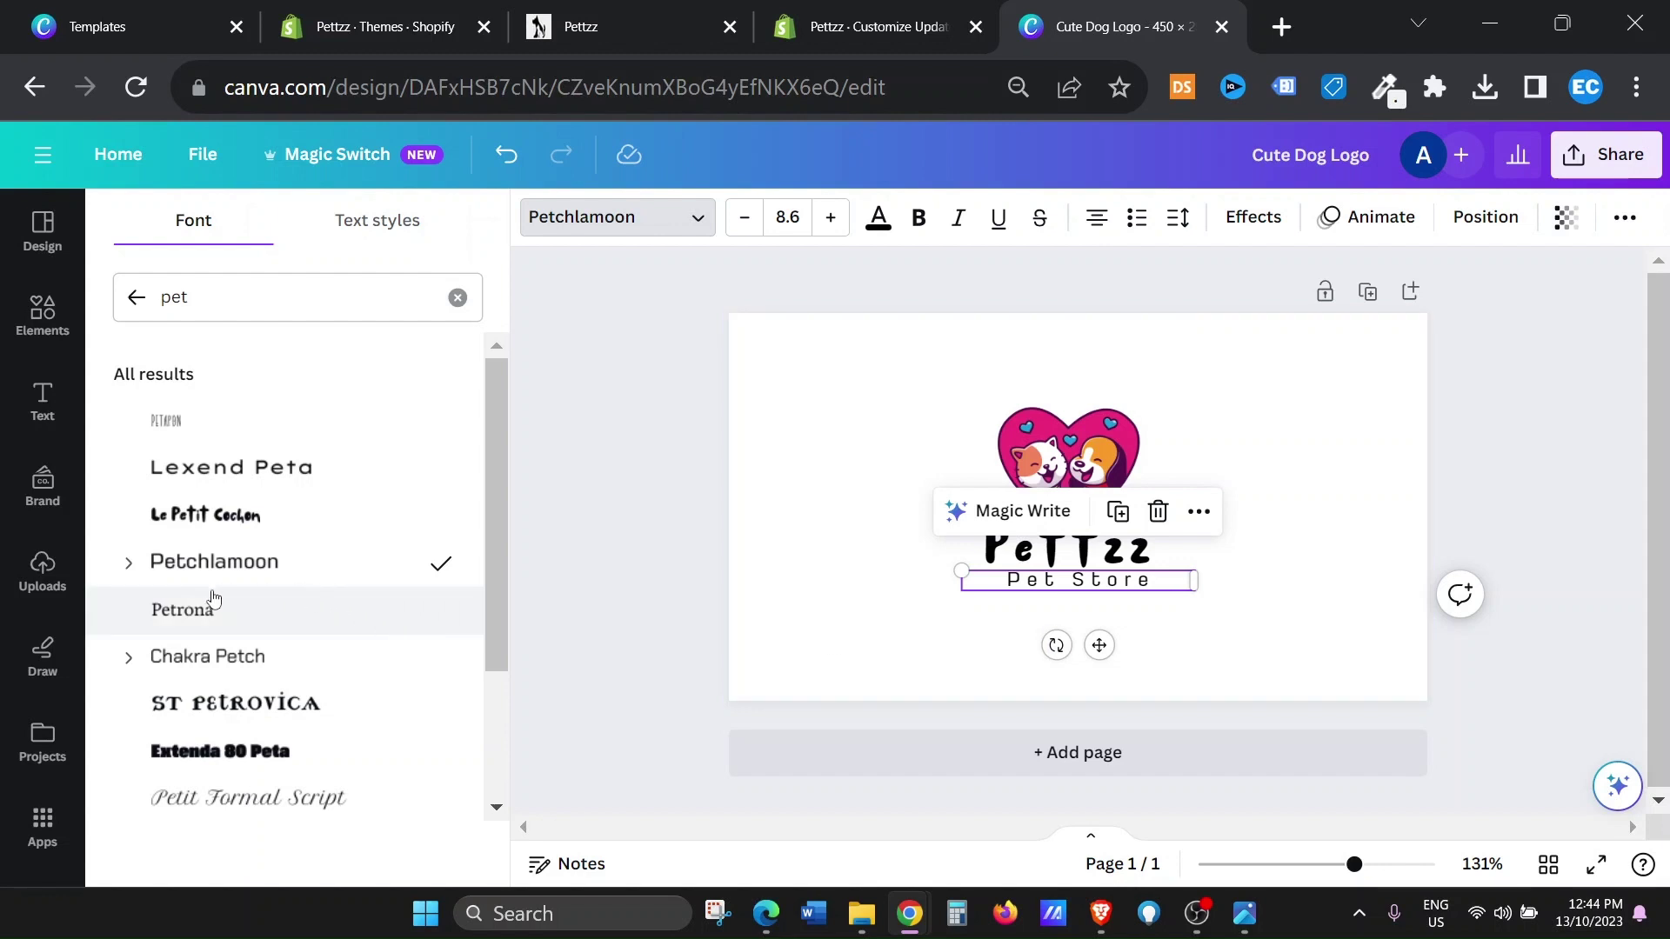
click(1201, 632)
Enlarge the Pettzz text to a font size of about 25.3 and move the Pet Store tagline slightly down.
click(1094, 555)
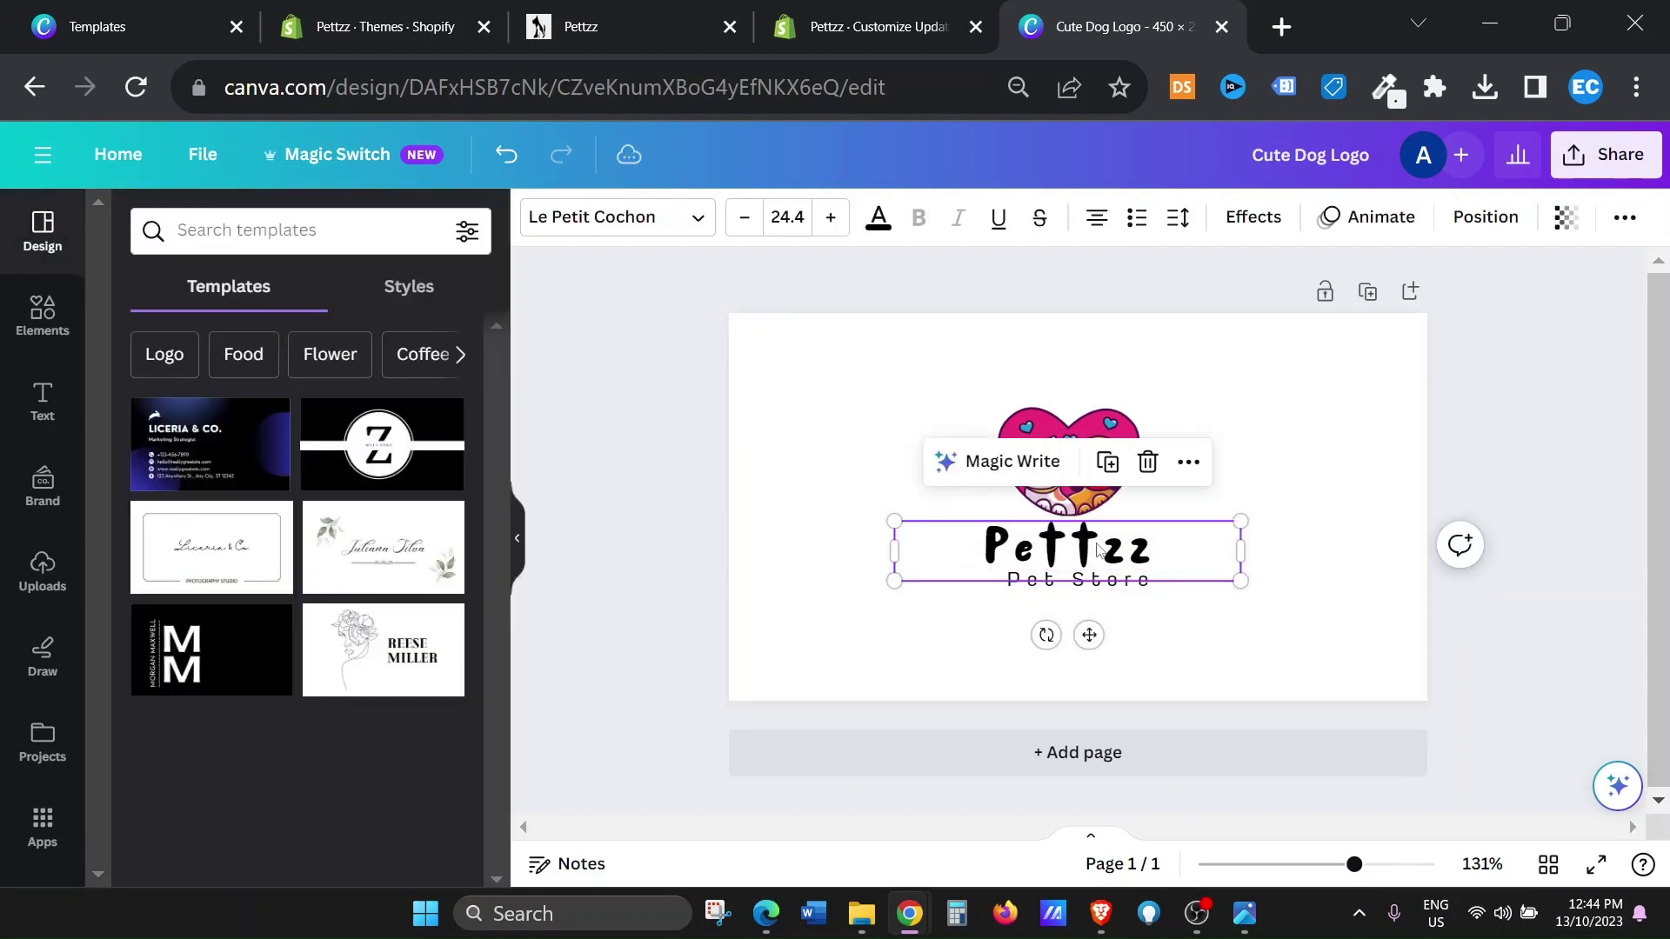
drag(1240, 581, 1249, 577)
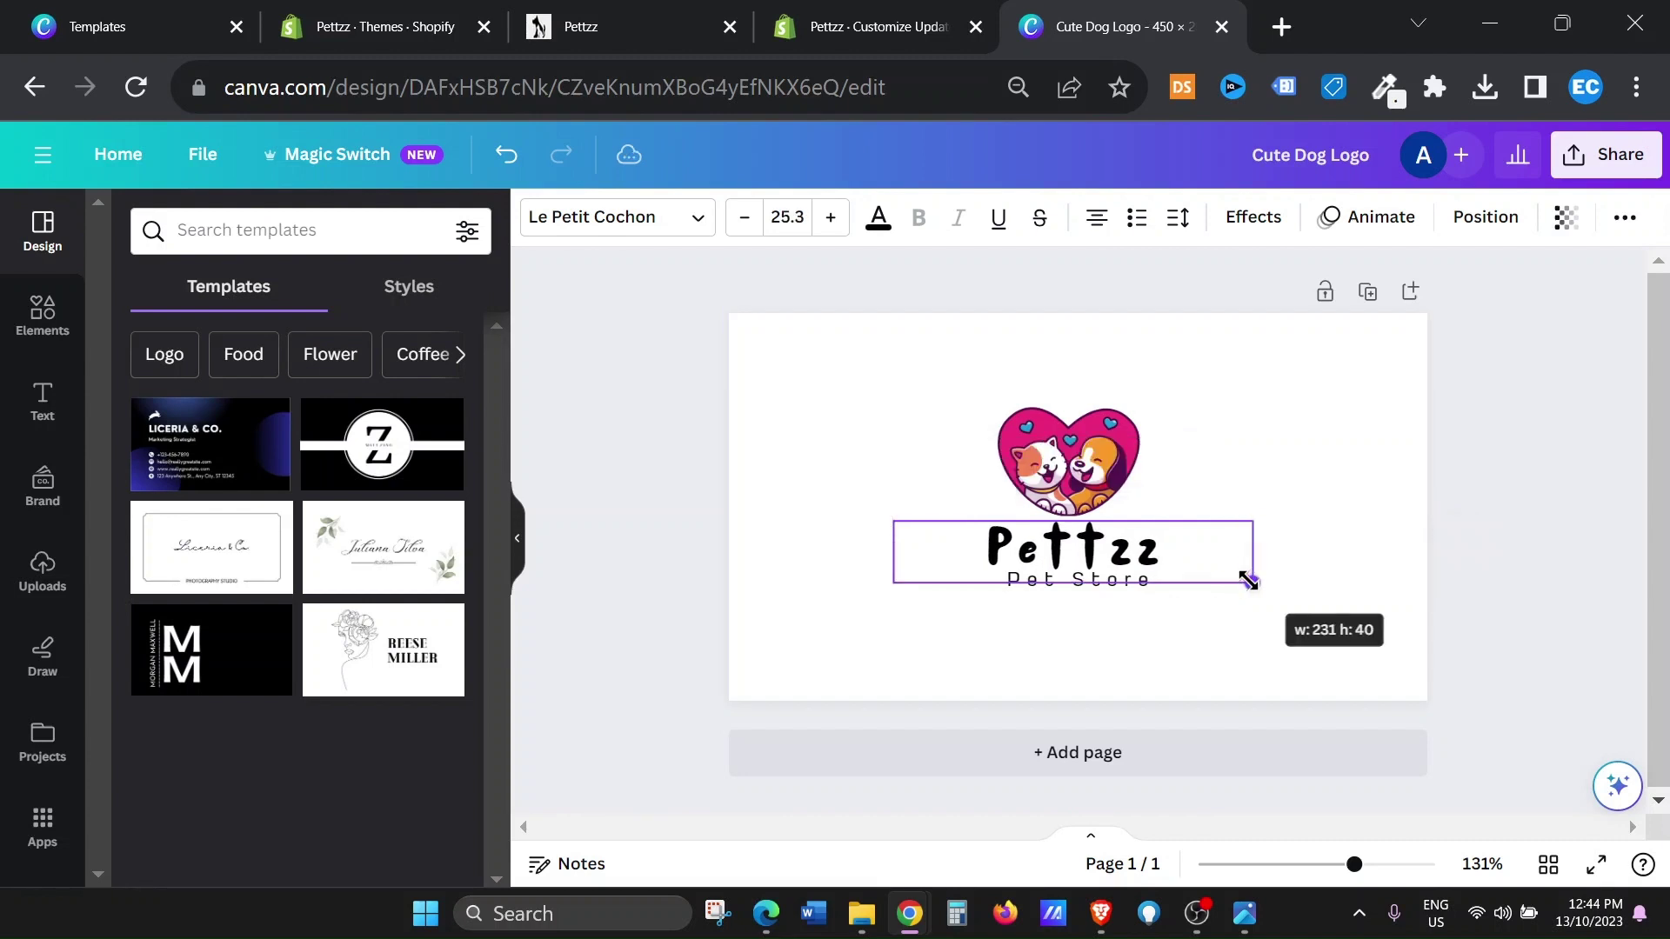
click(1197, 619)
drag(1076, 591, 1076, 602)
click(1316, 609)
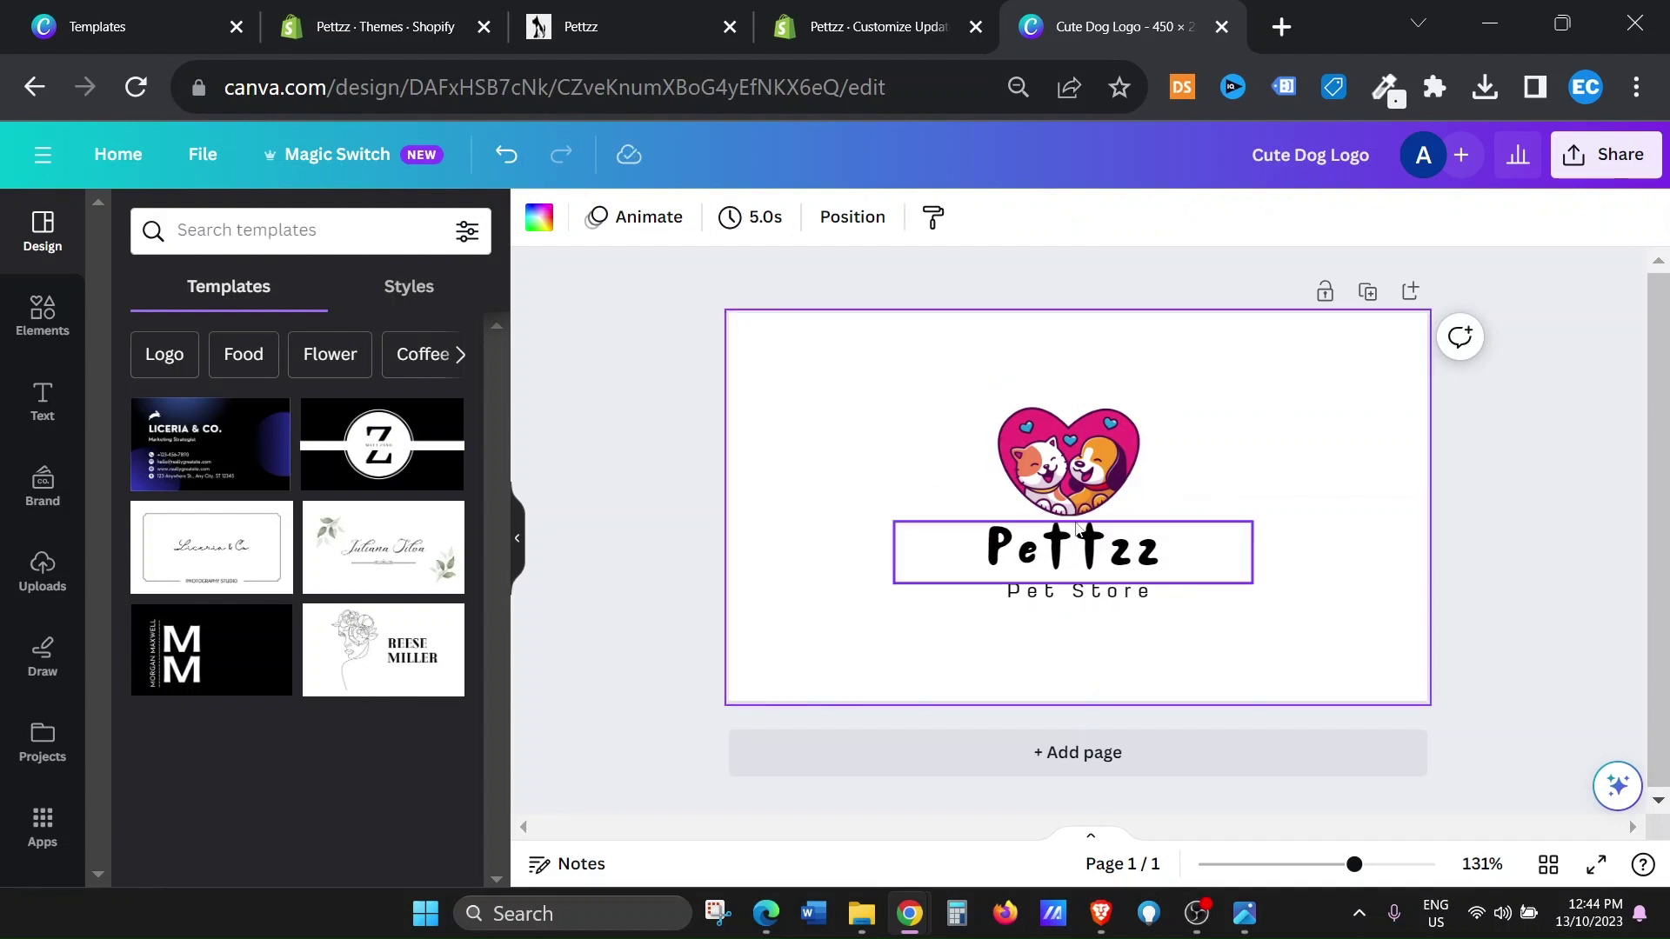
Recolor the Pettzz text and the Pet Store tagline with the light gray from the default solid colors.
click(1136, 560)
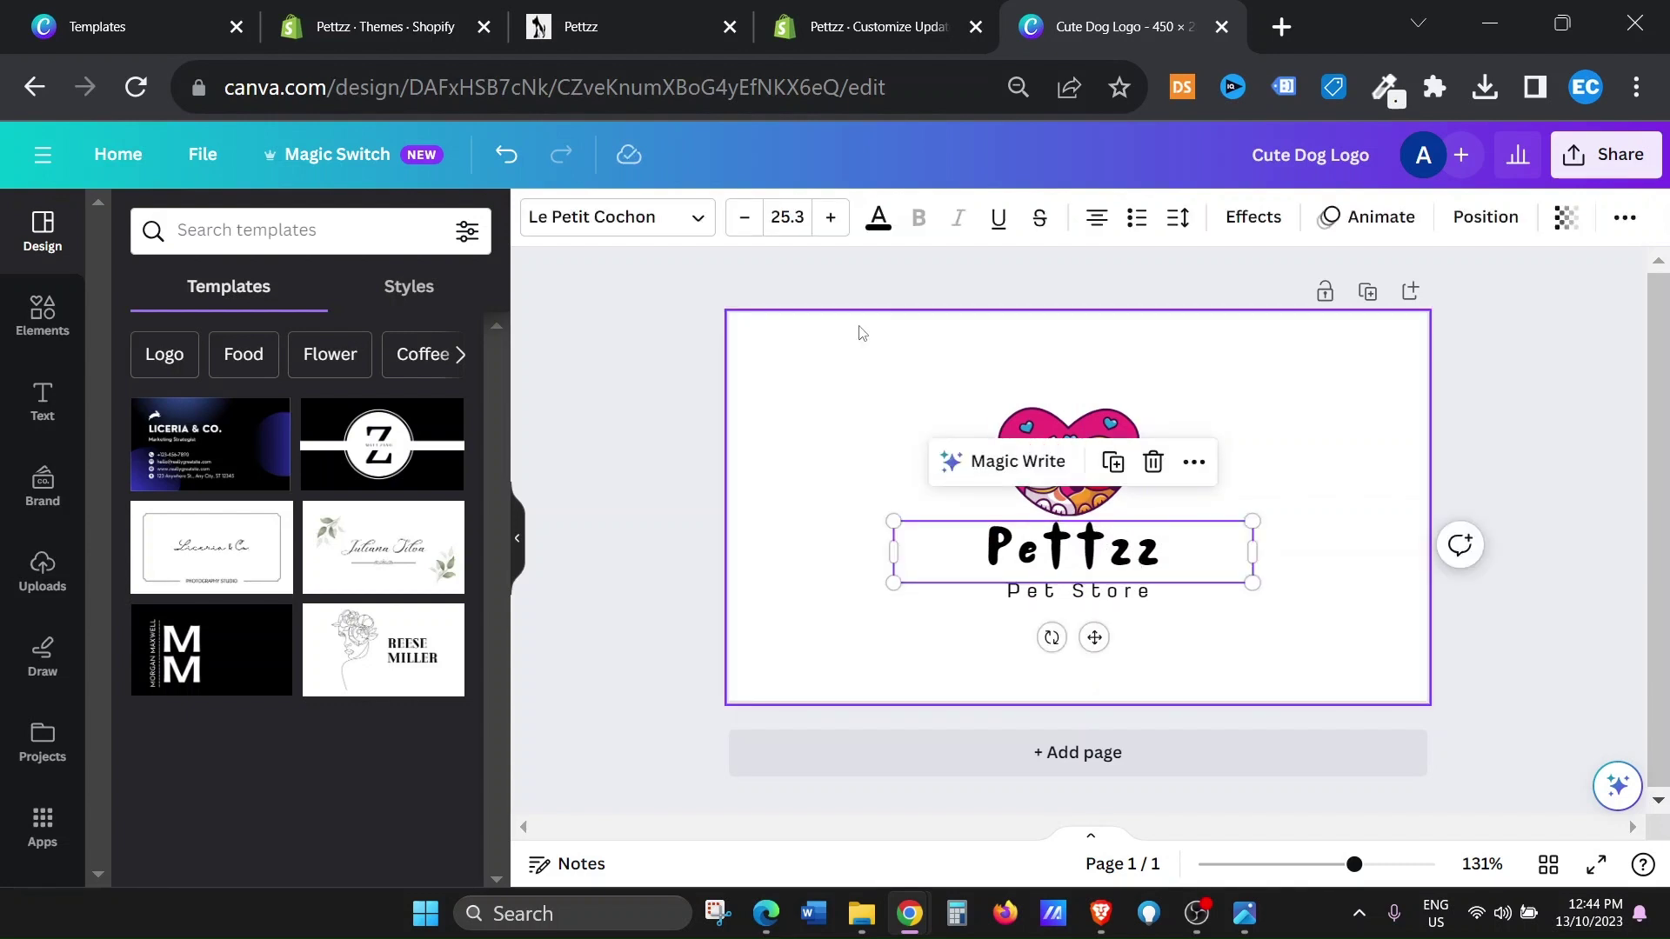
click(878, 218)
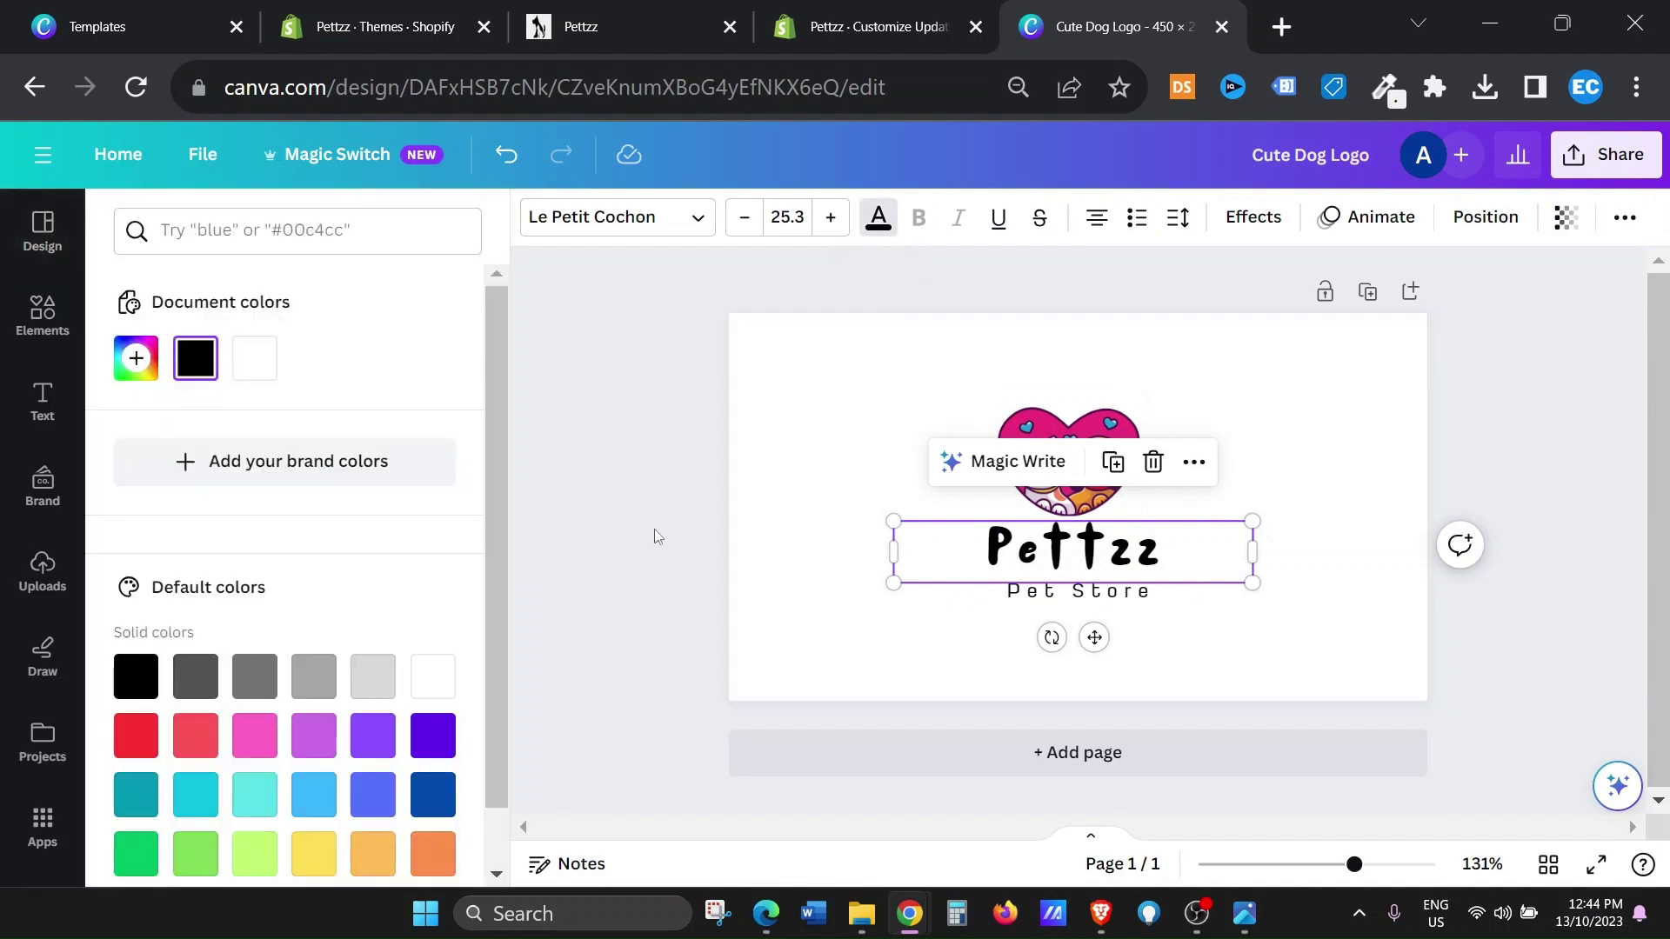
click(372, 696)
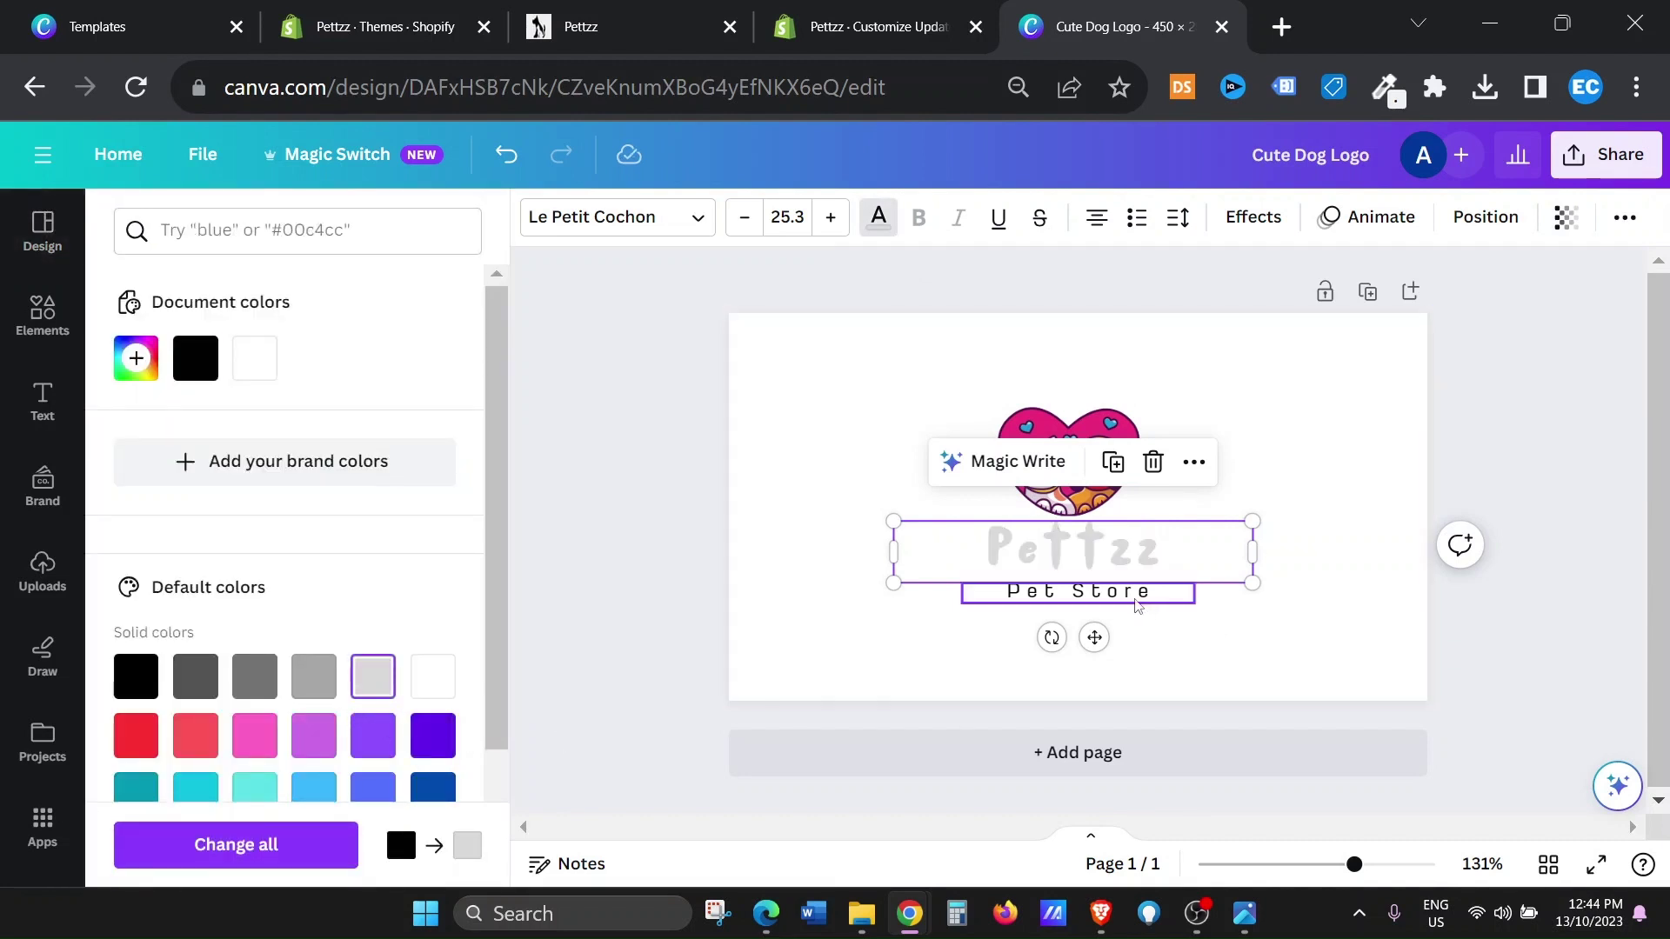
click(1056, 592)
click(879, 218)
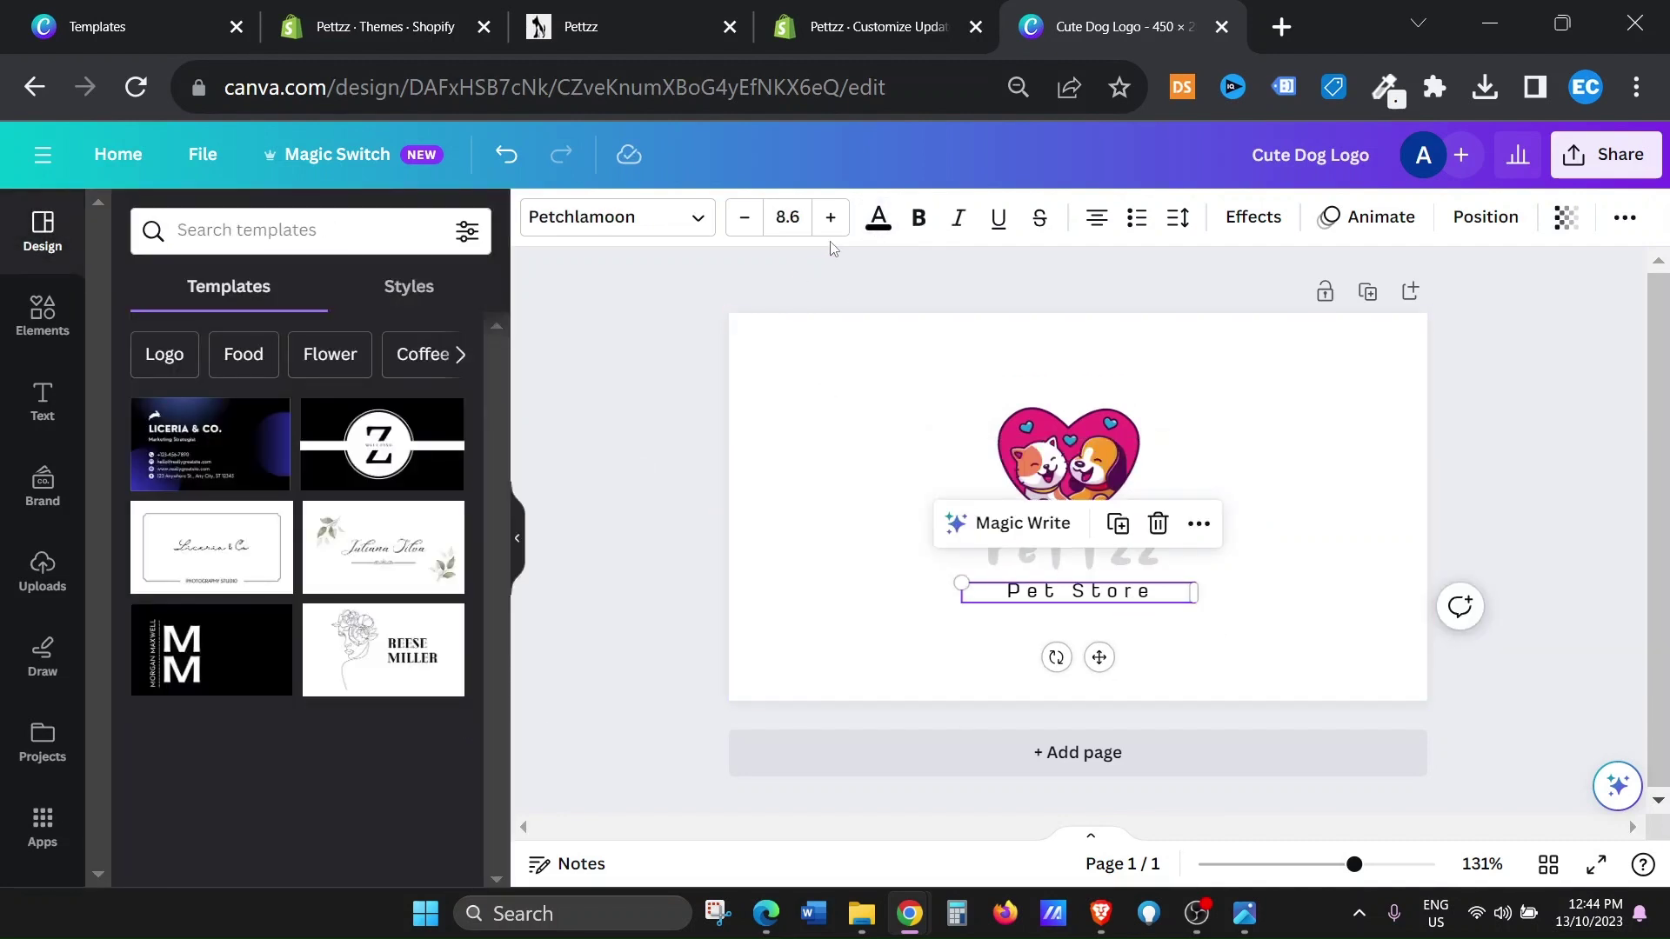
click(879, 217)
click(372, 680)
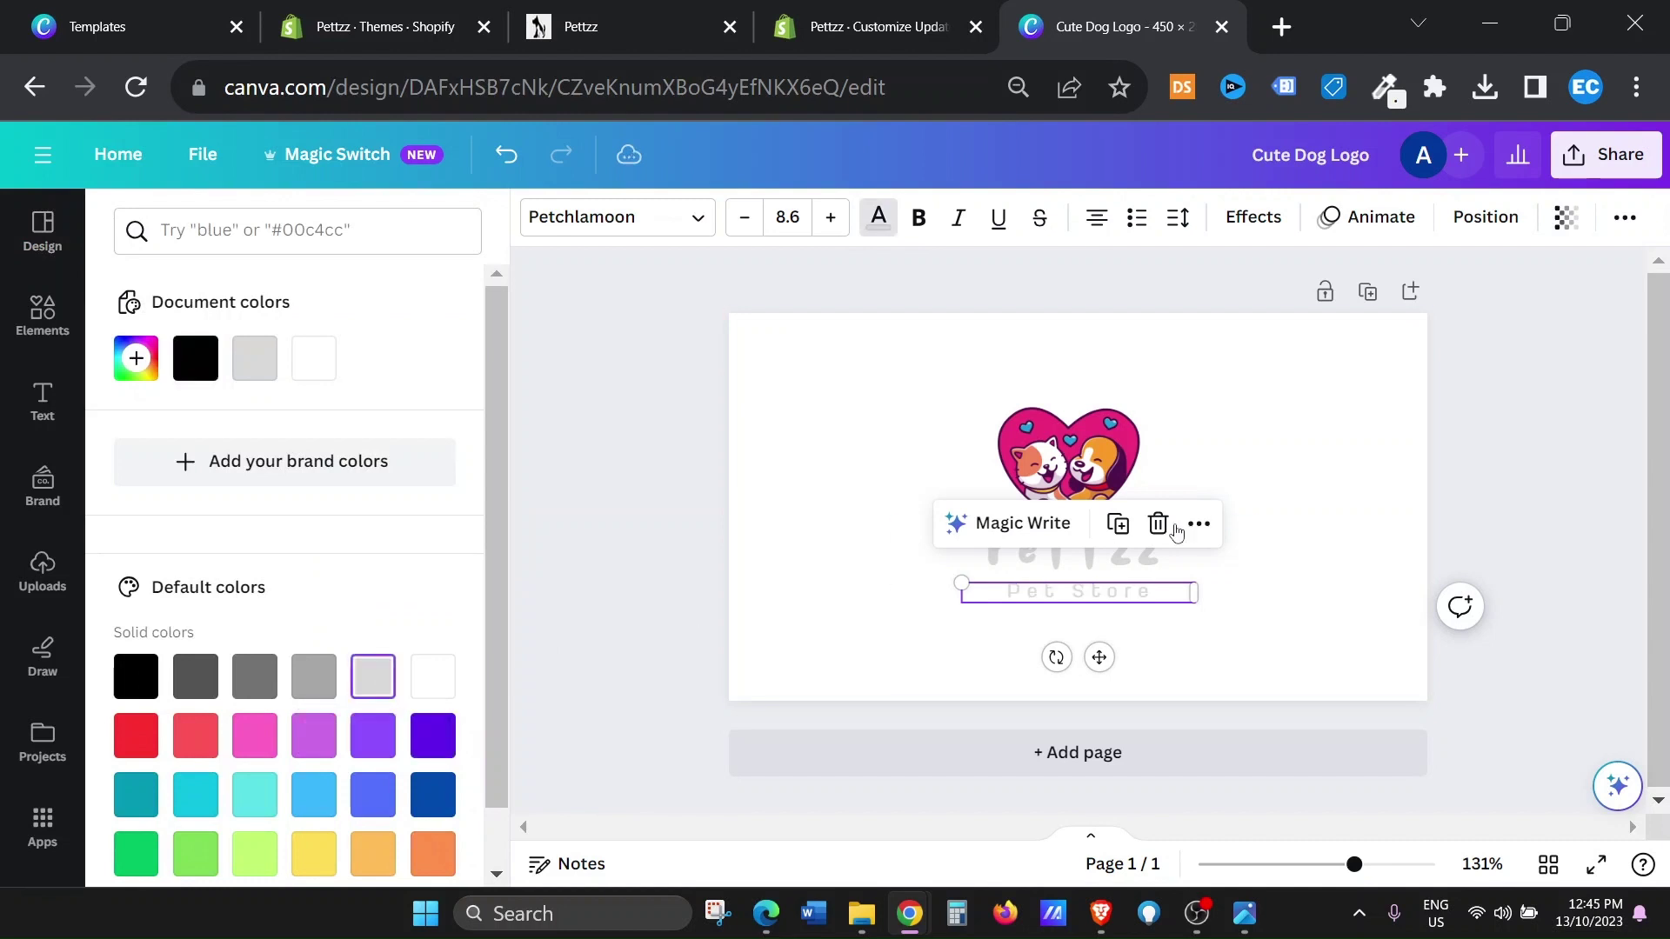
click(1279, 466)
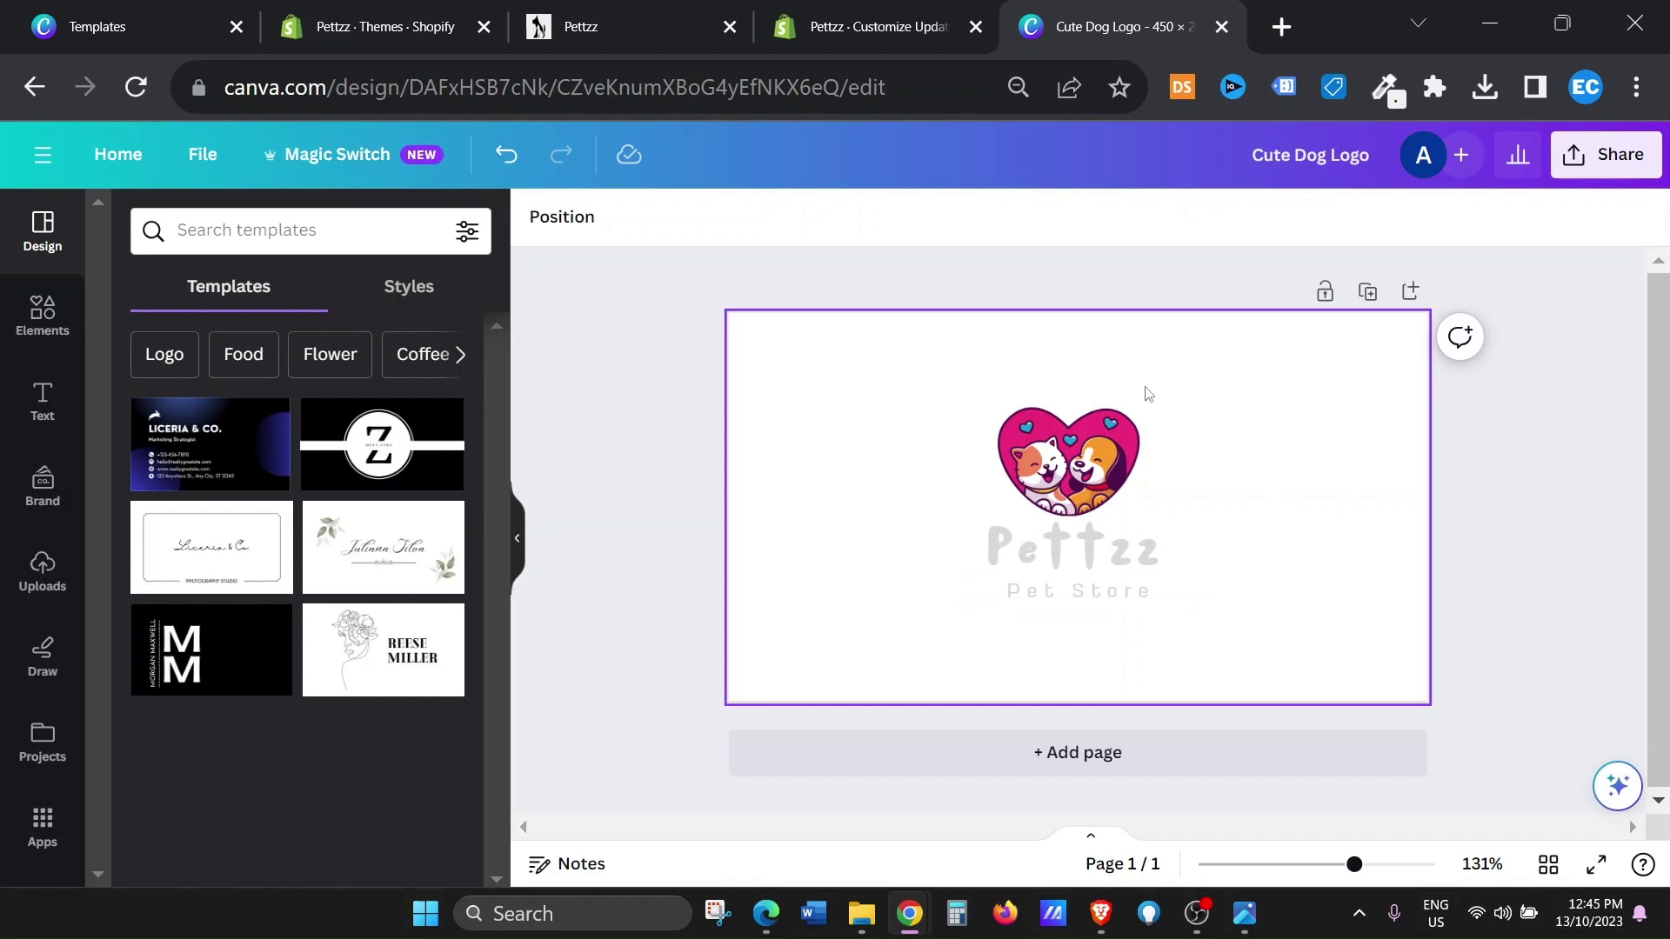
Download the logo design as a 450 × 250 px PNG with a transparent background.
click(1582, 174)
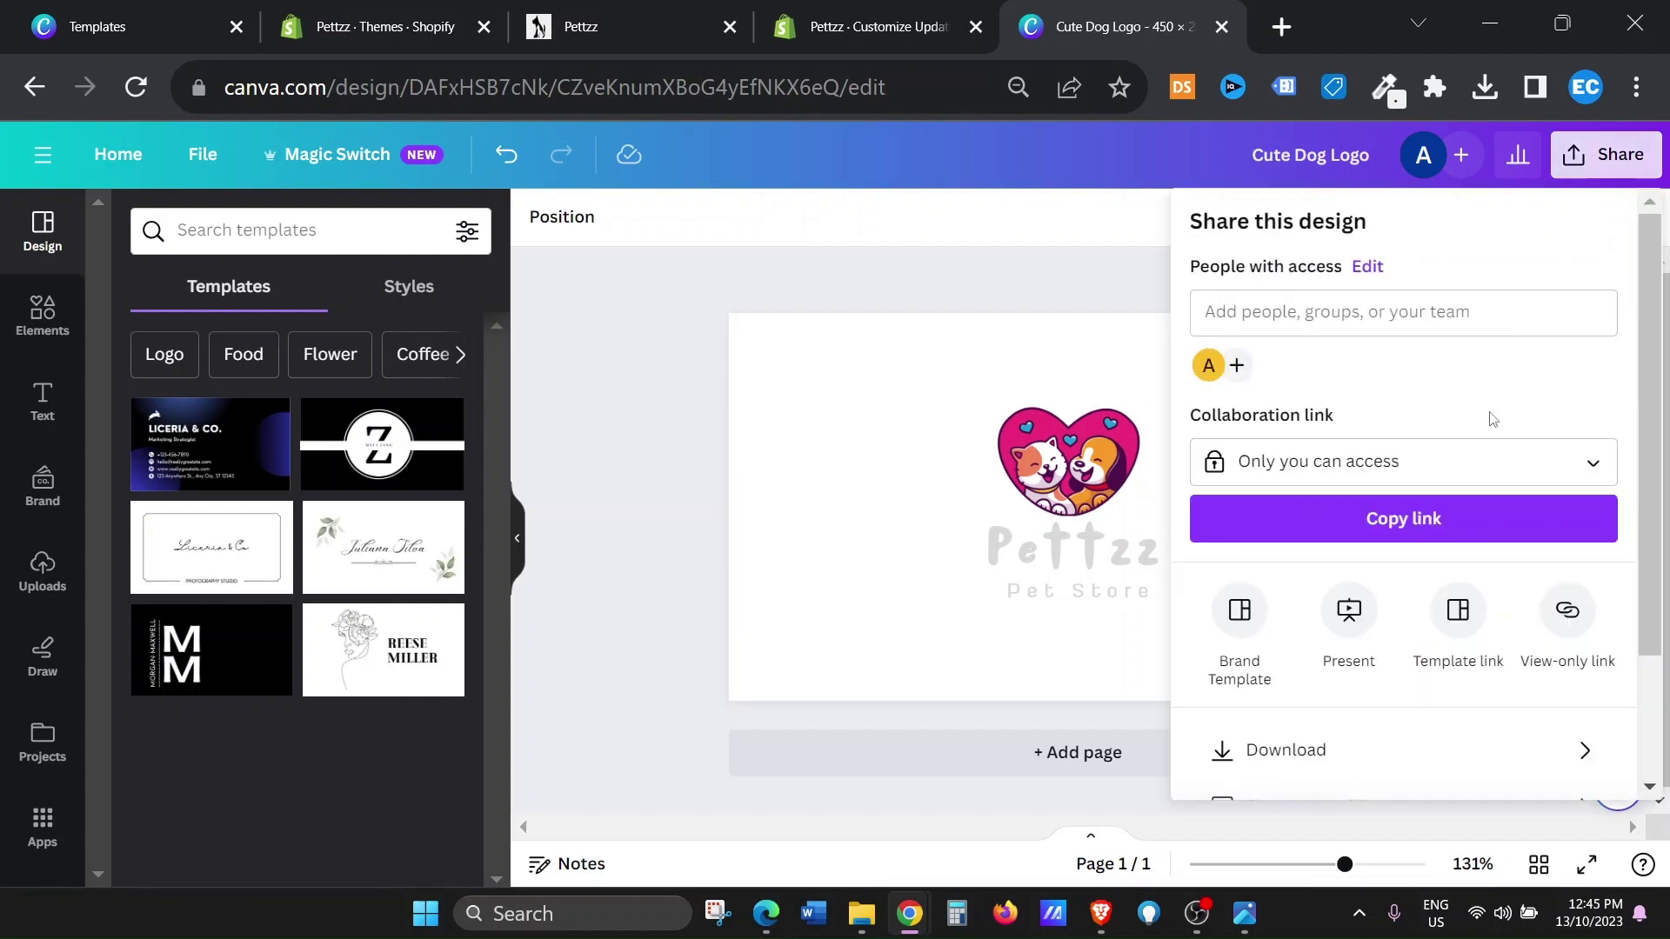
scroll(1488, 418, down, 2)
click(1560, 605)
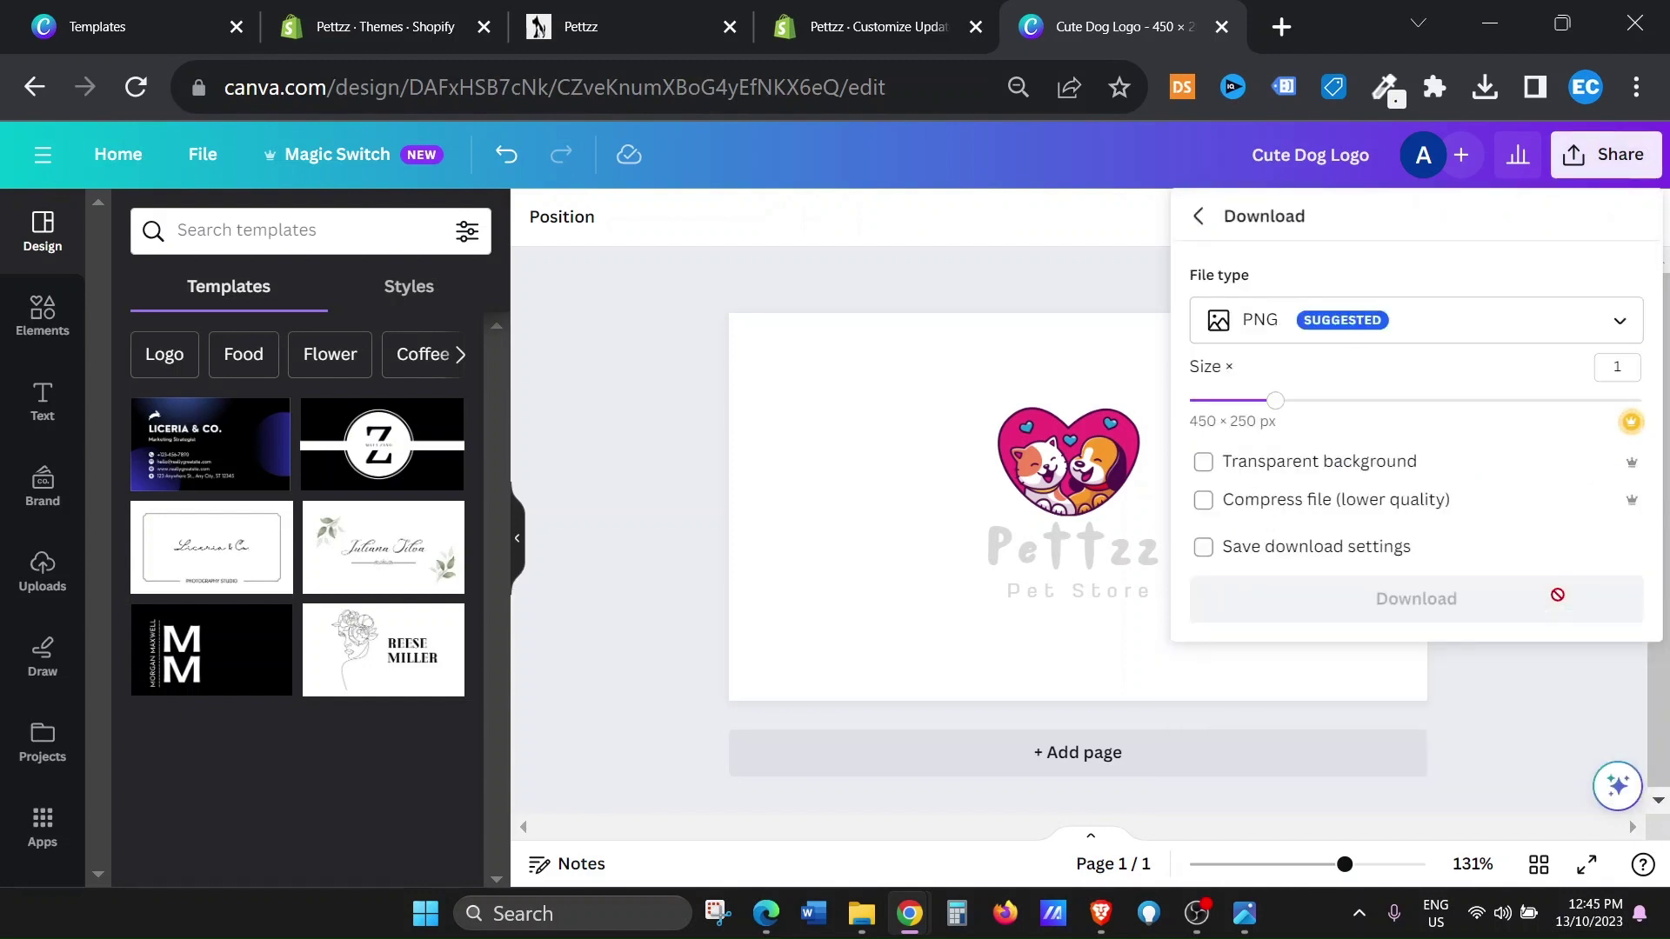
click(1204, 463)
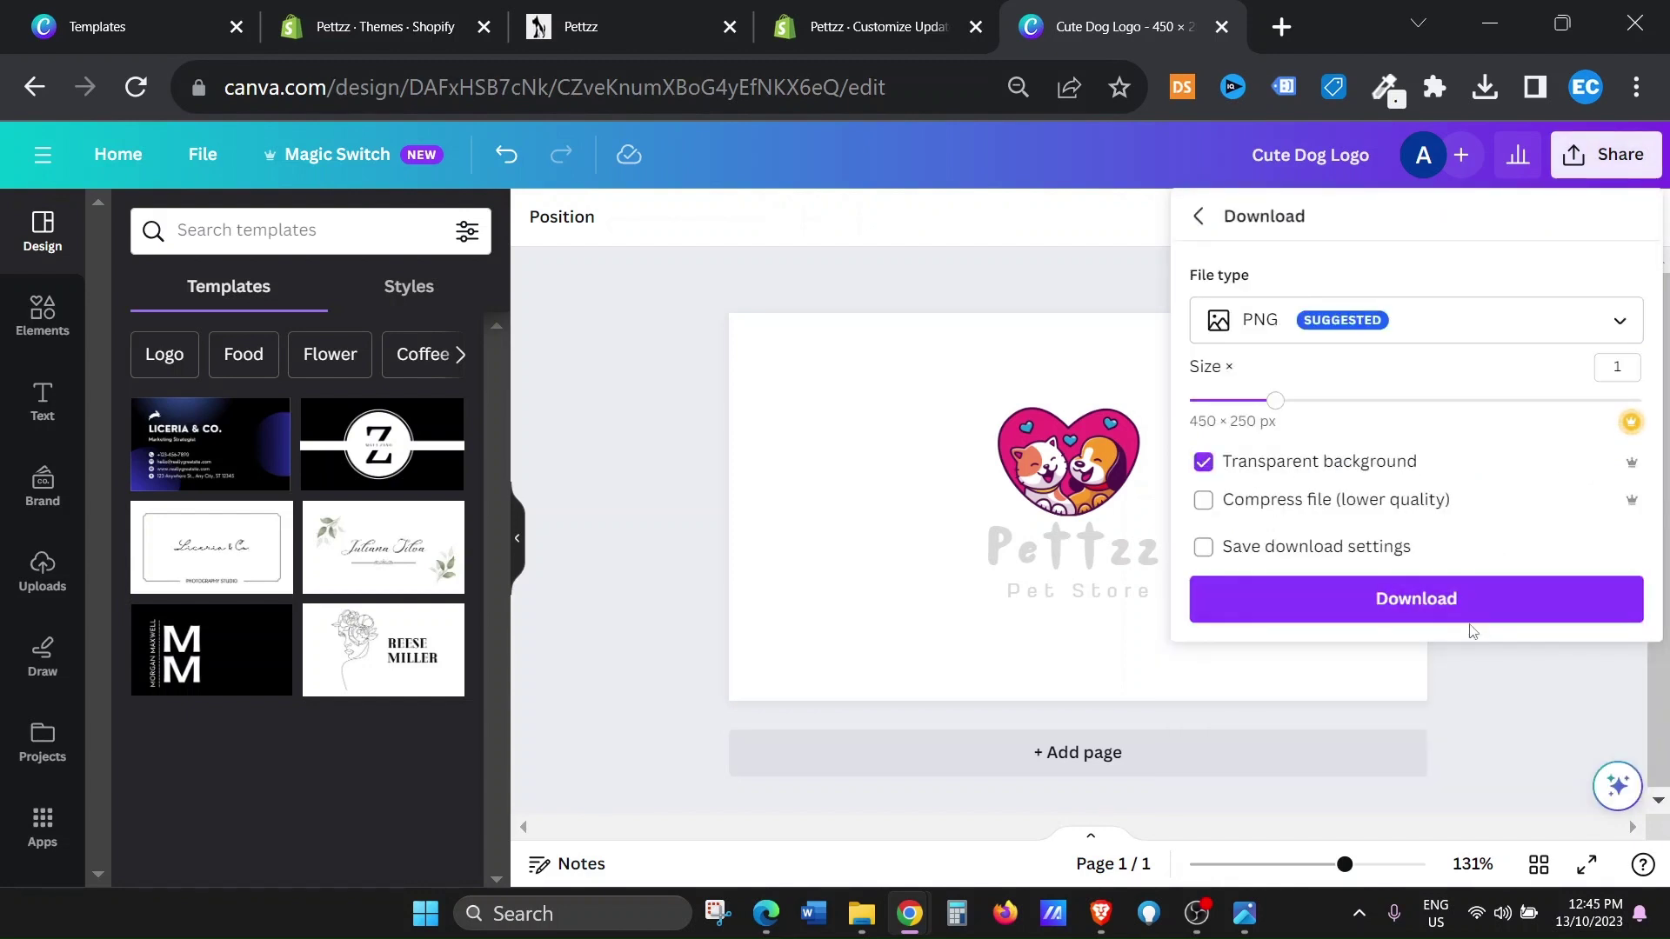
click(1451, 609)
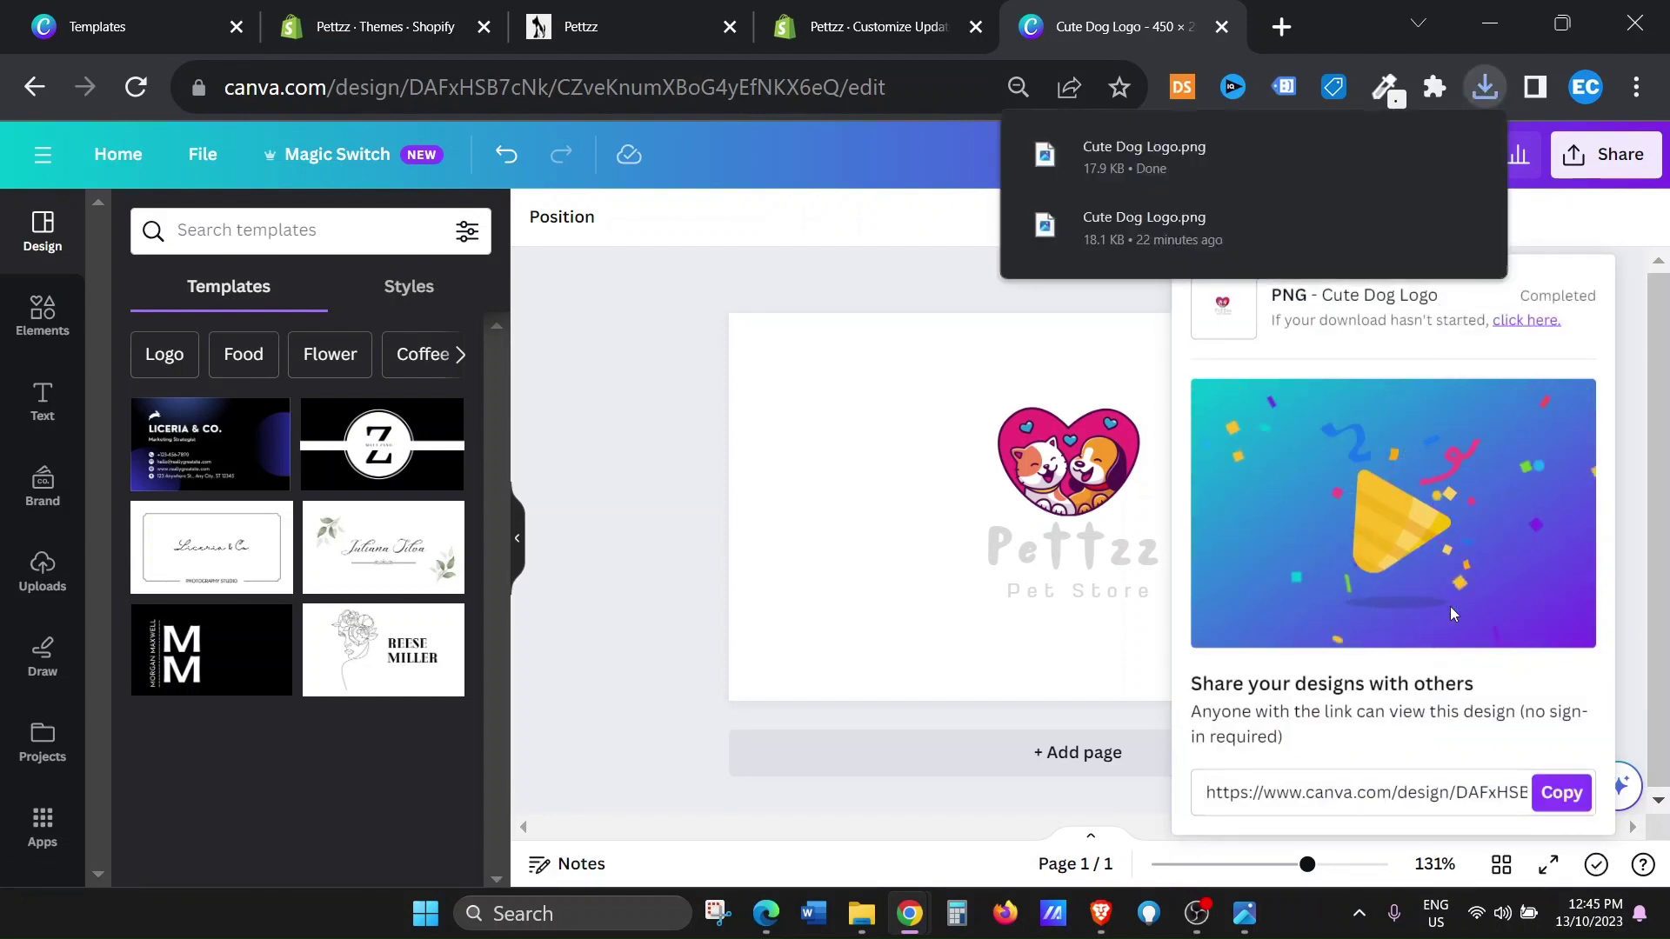
Open the downloaded Cute Dog Logo.png in the image viewer, maximize the window and start editing the image.
click(1118, 165)
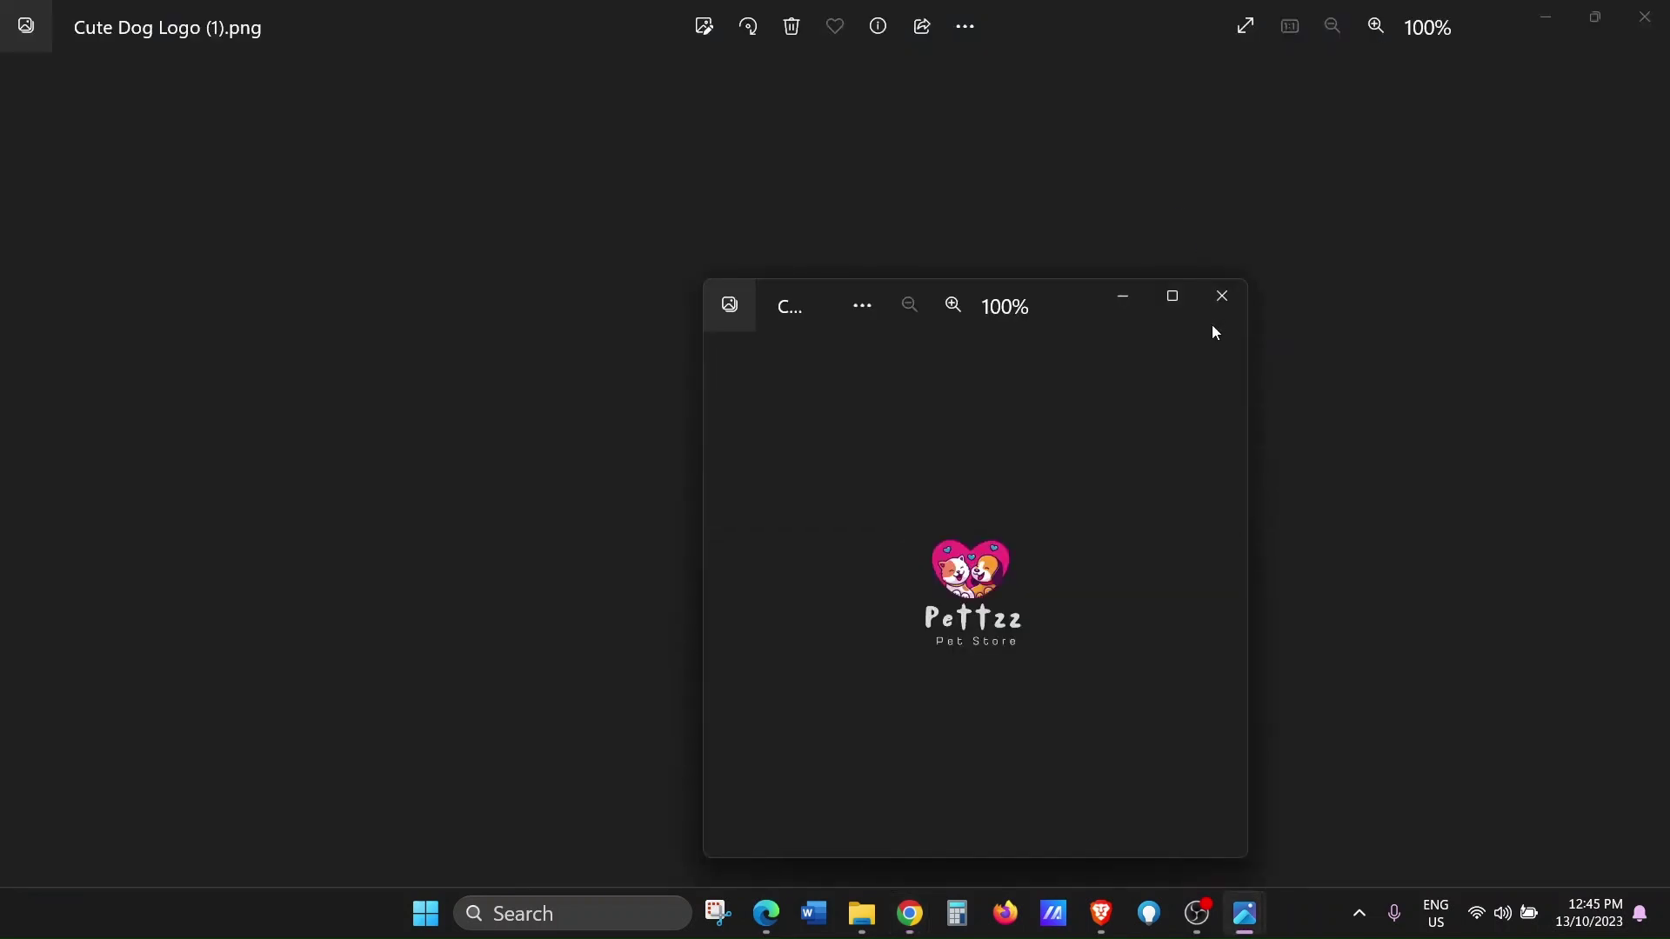
click(1173, 296)
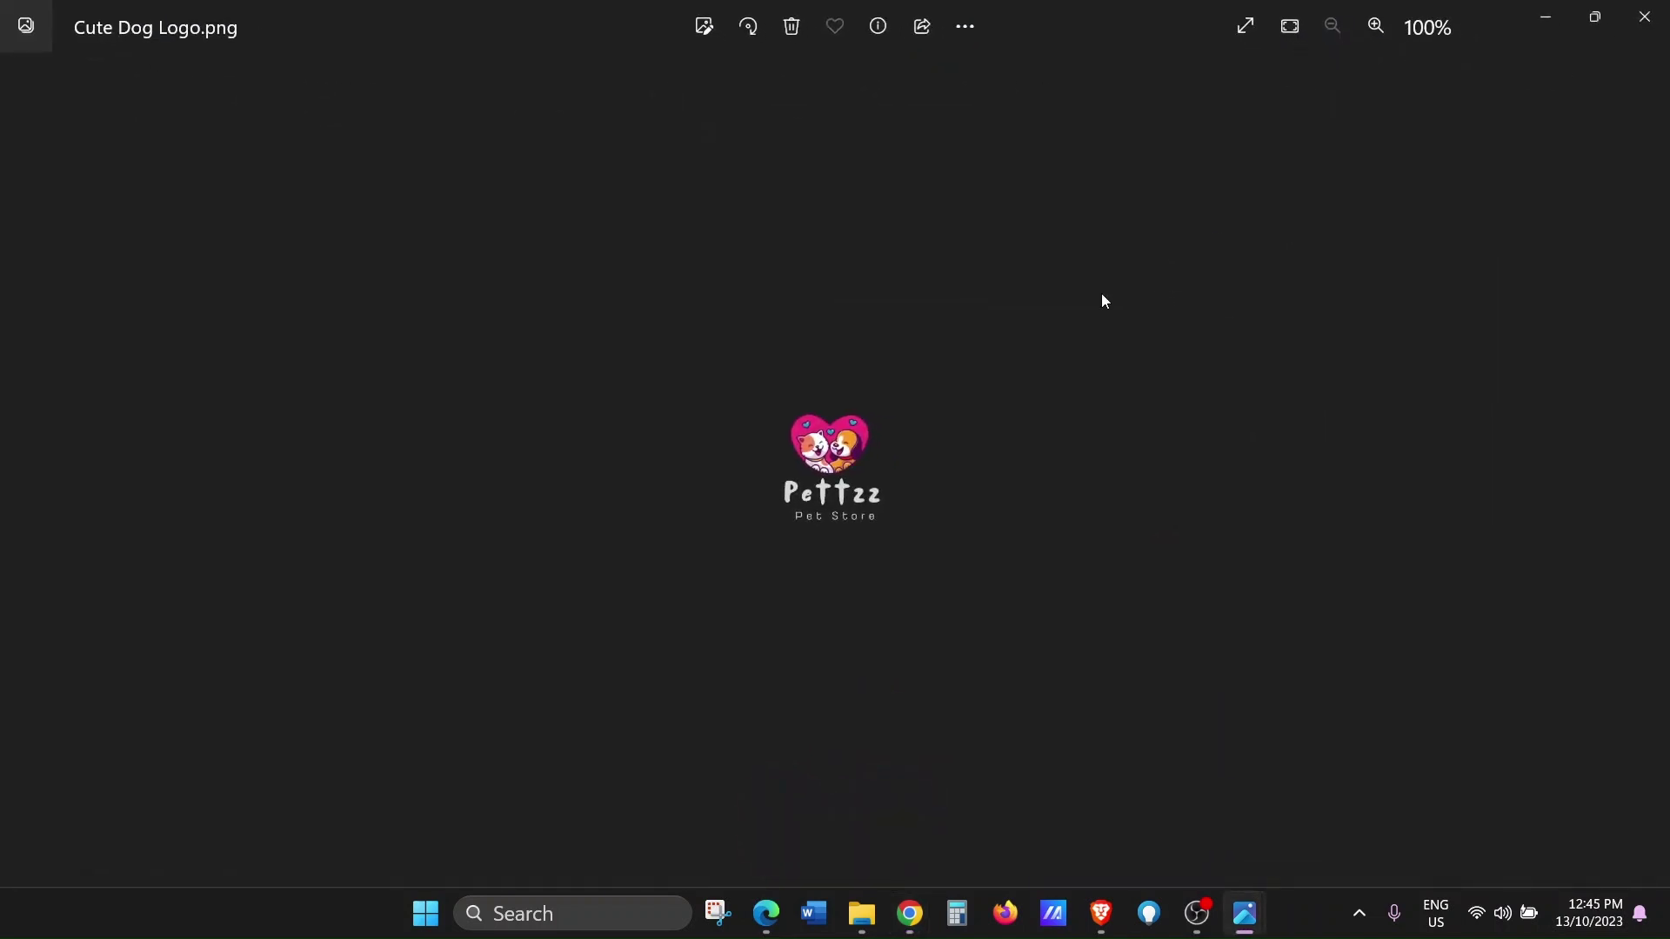
click(705, 29)
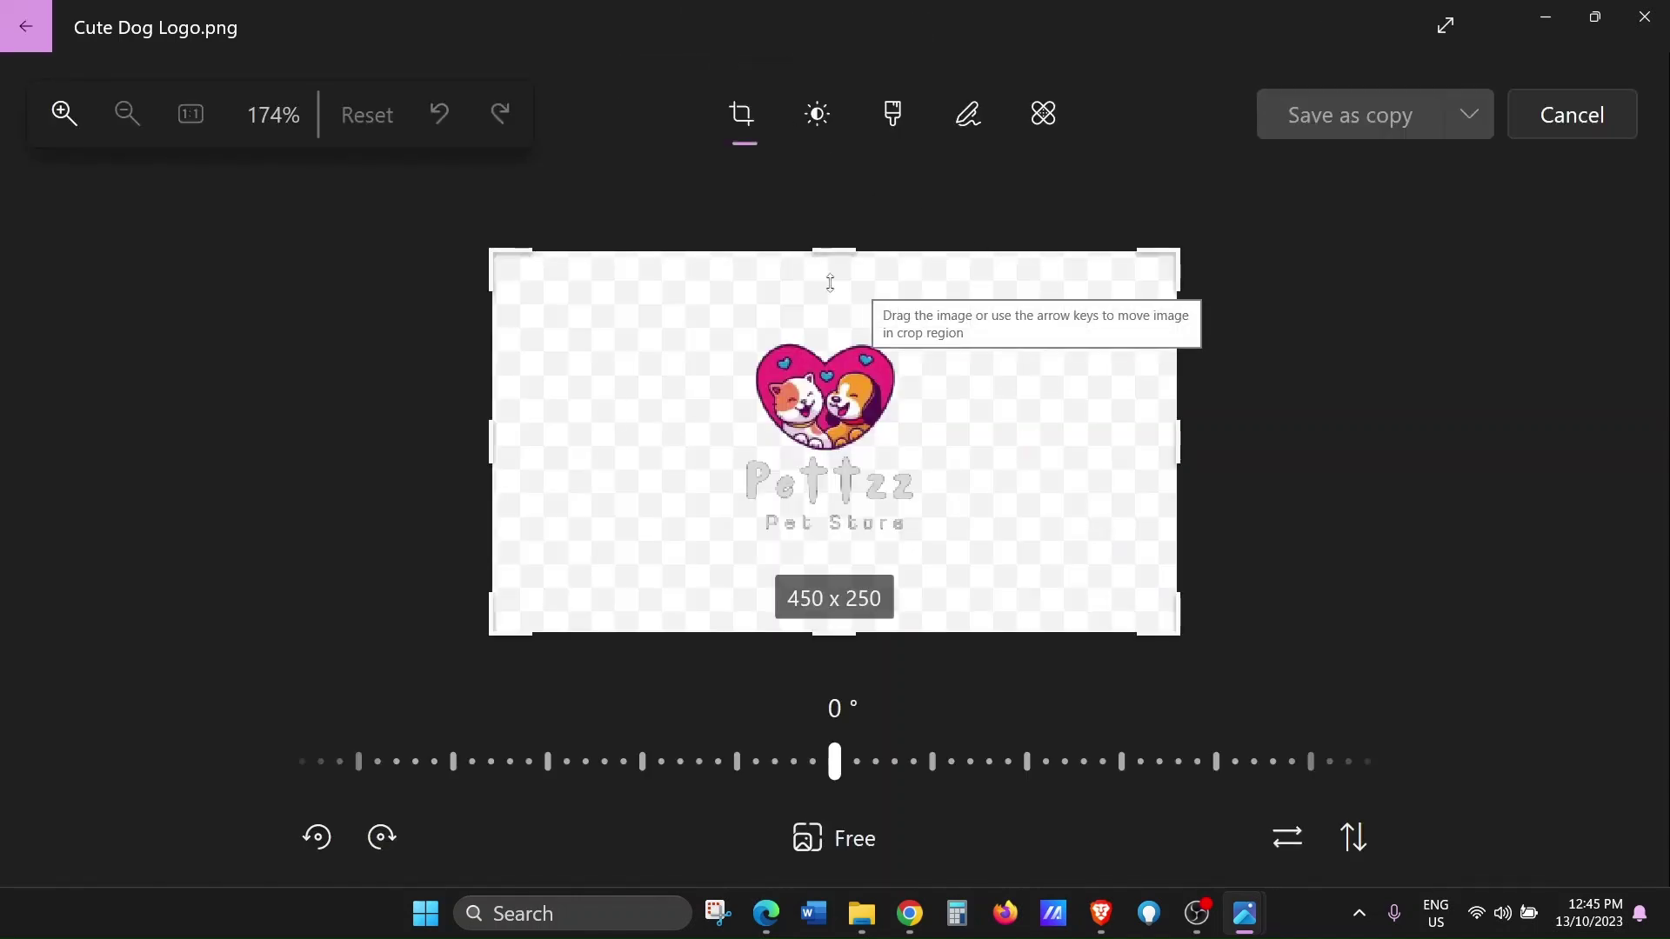
Crop the image closely around the heart and text to about 124 × 135 px and save it over the original file.
drag(832, 243, 831, 335)
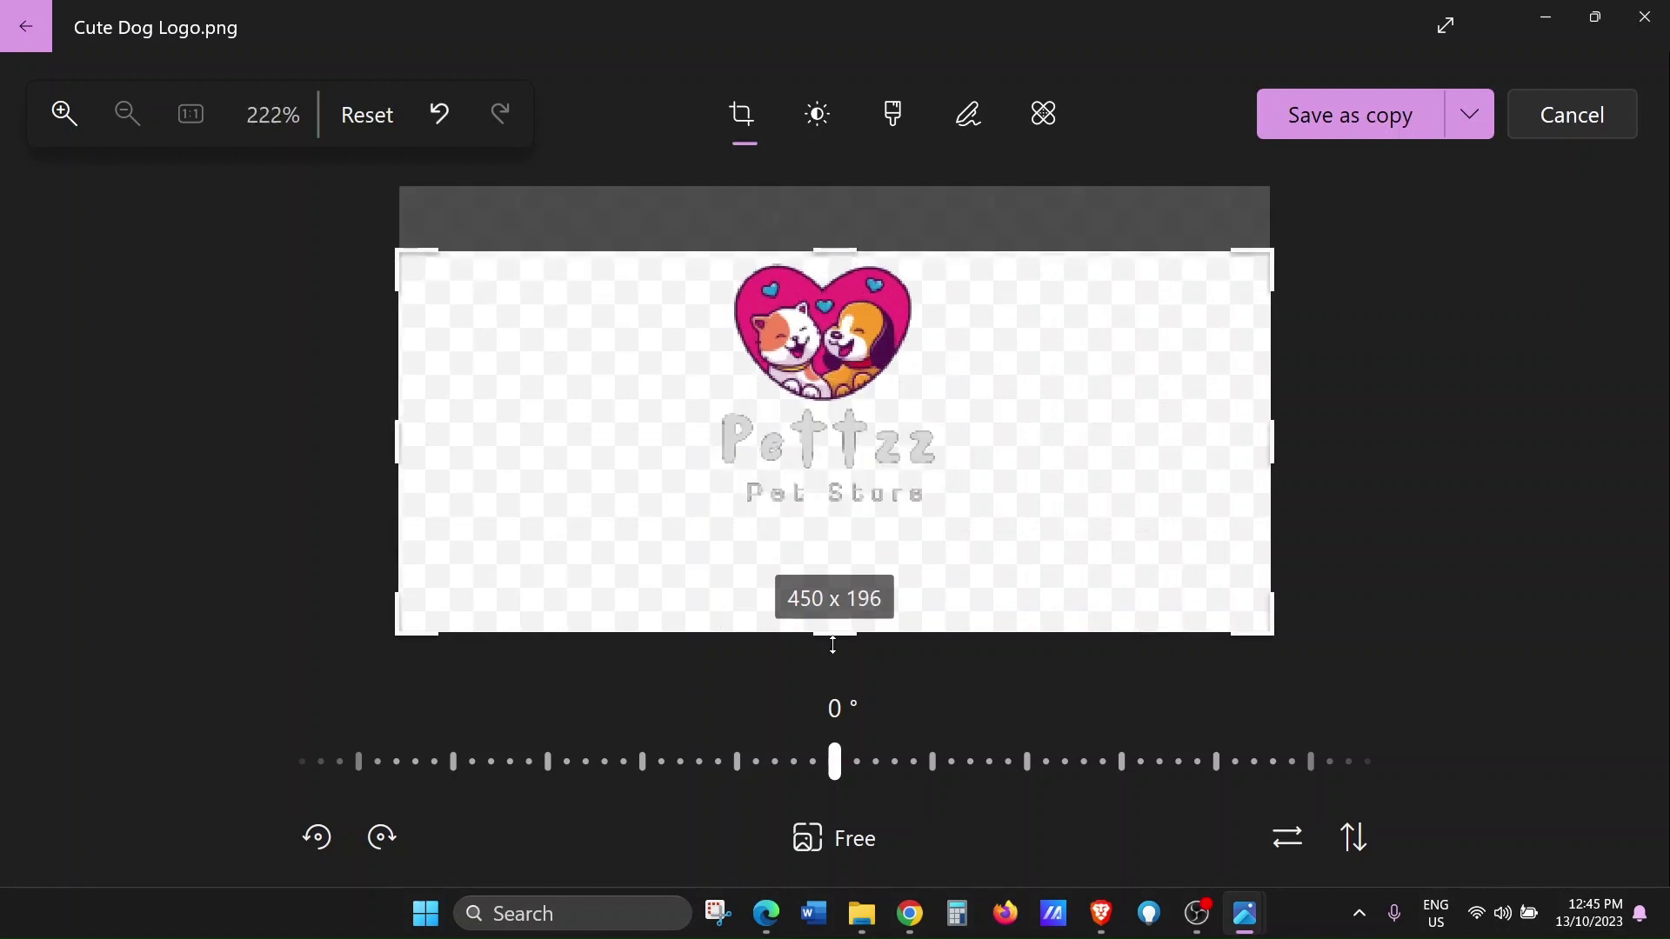
drag(835, 630, 837, 514)
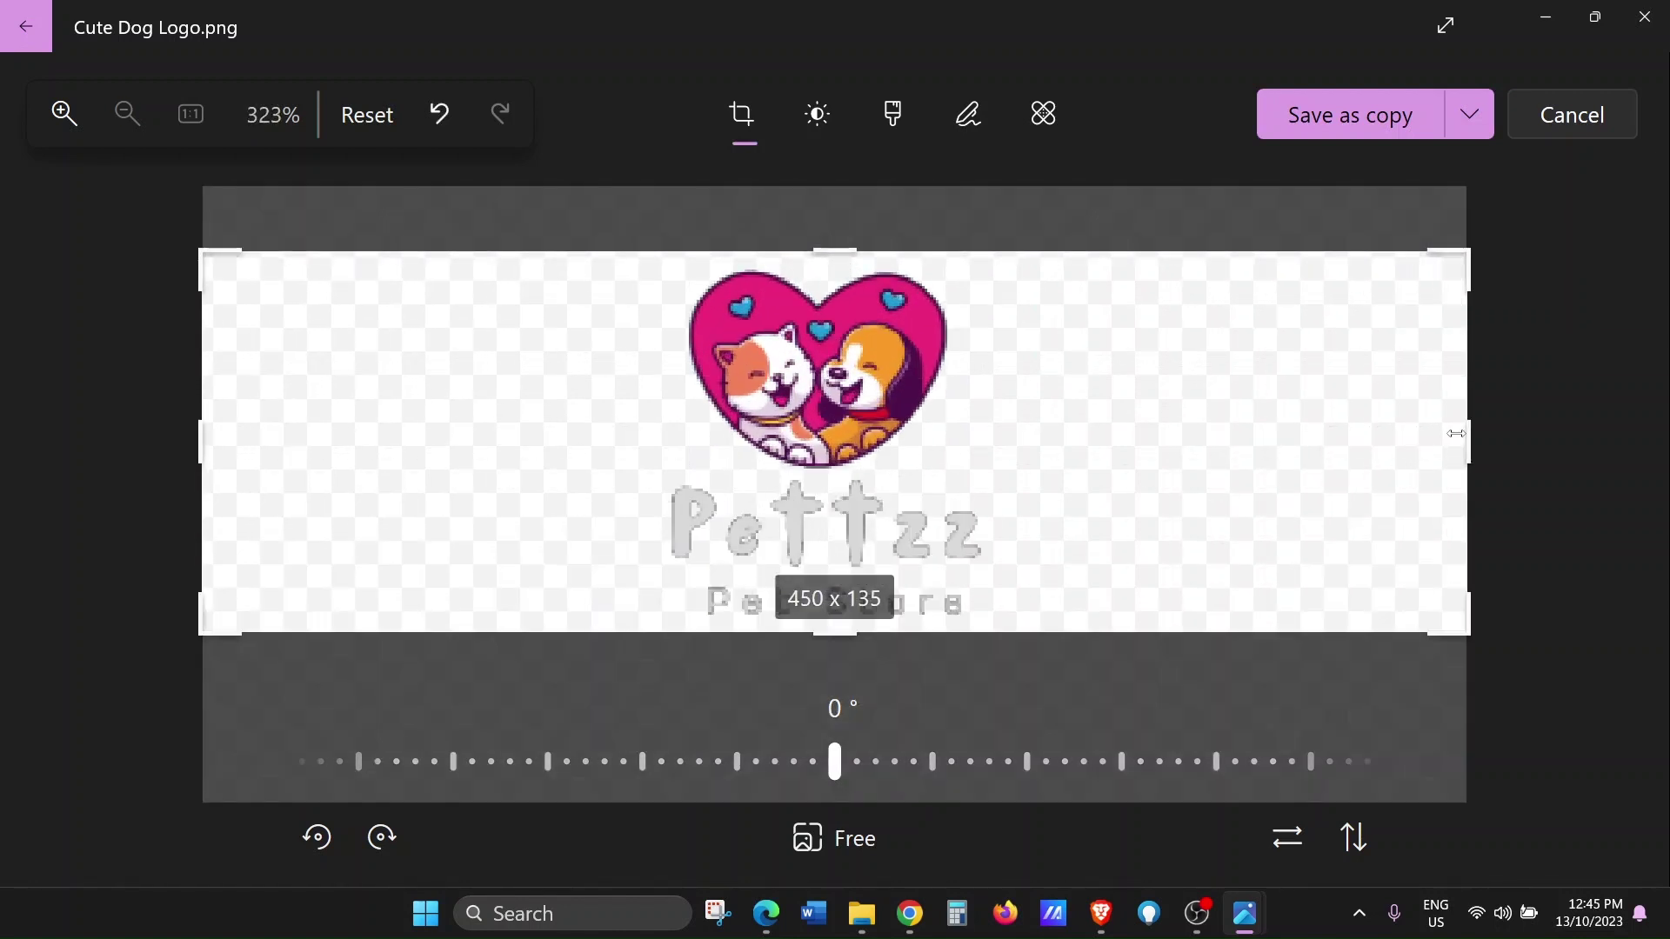
drag(1468, 435, 1012, 435)
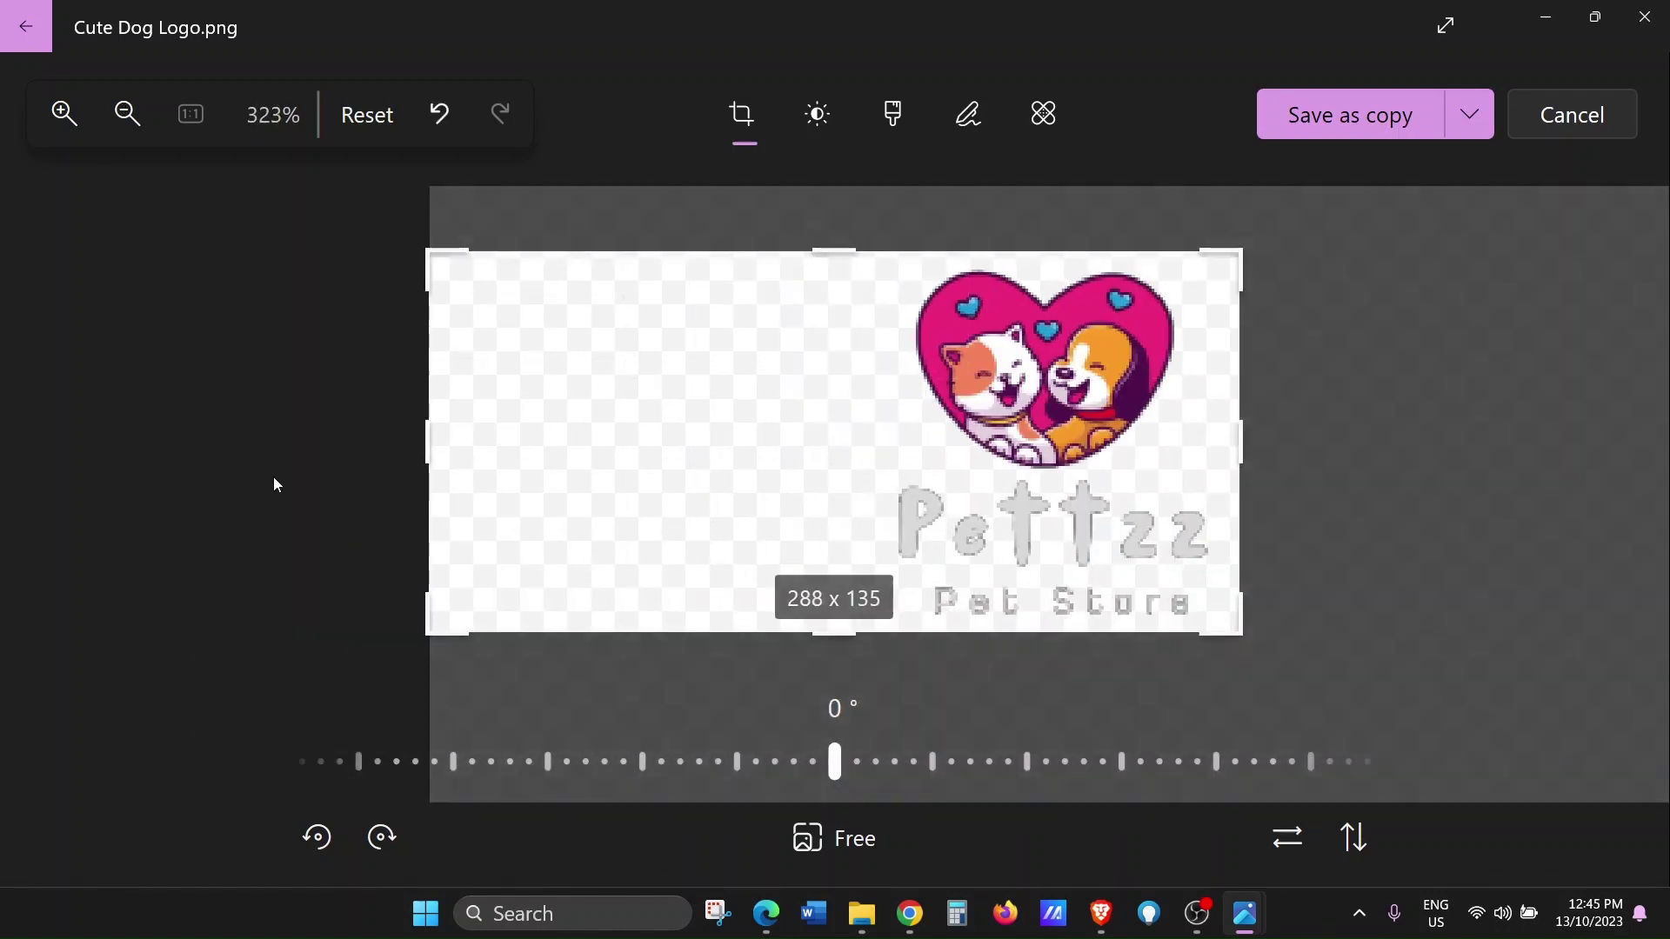
drag(433, 454, 890, 441)
drag(1011, 456, 1008, 457)
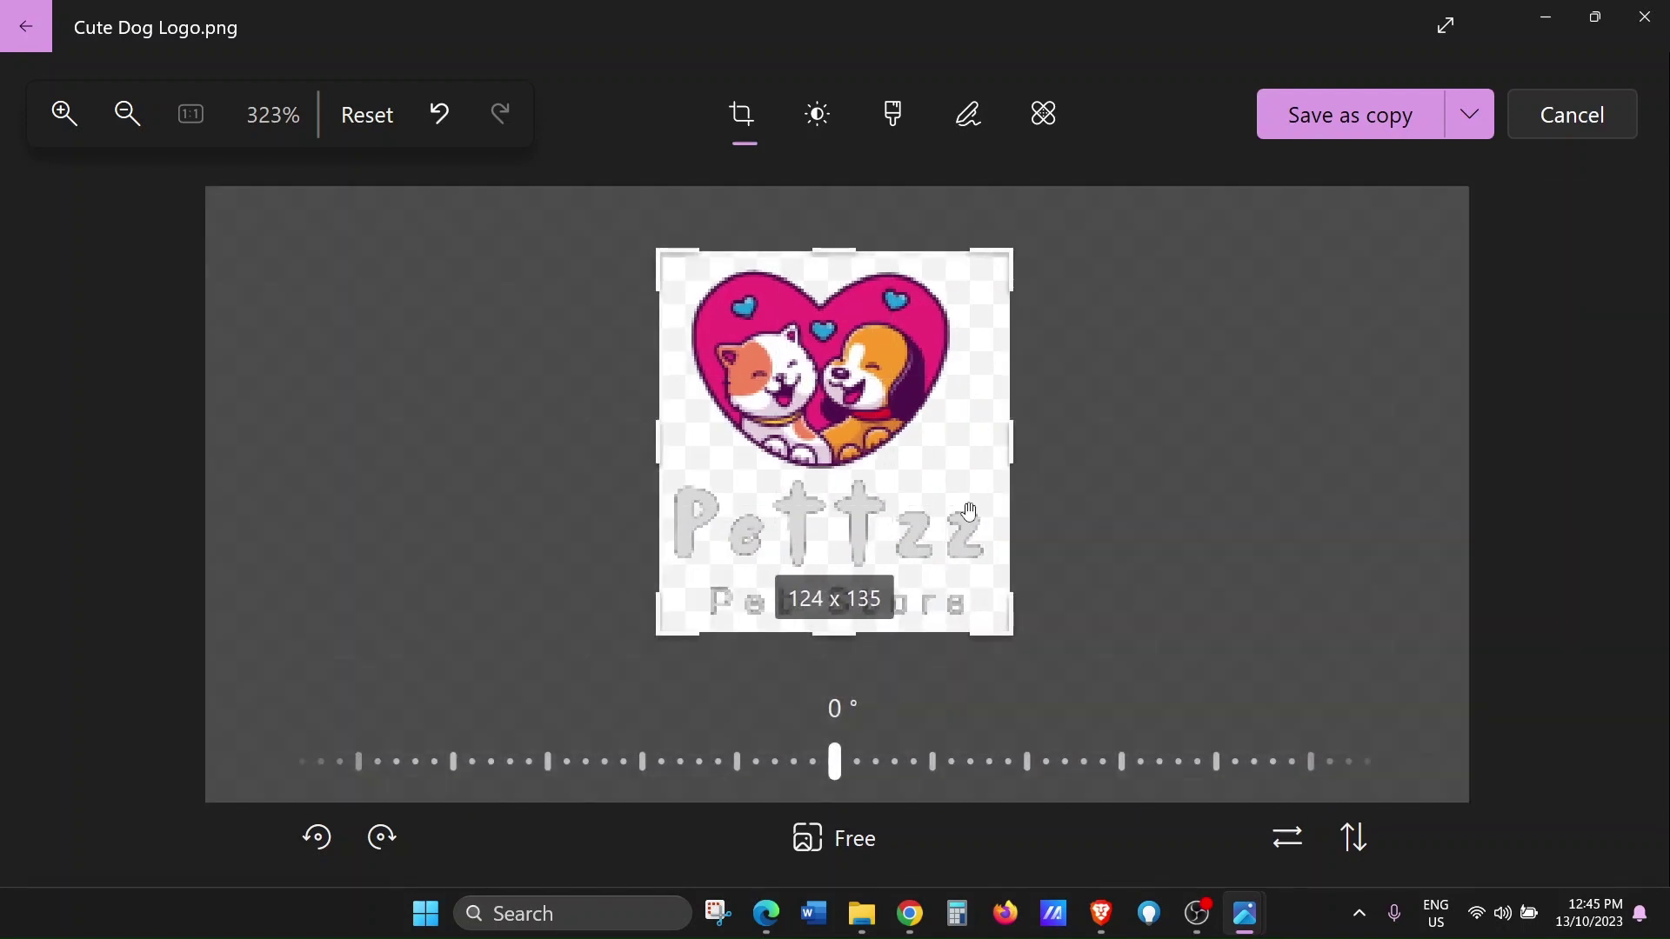
click(1468, 118)
click(1340, 190)
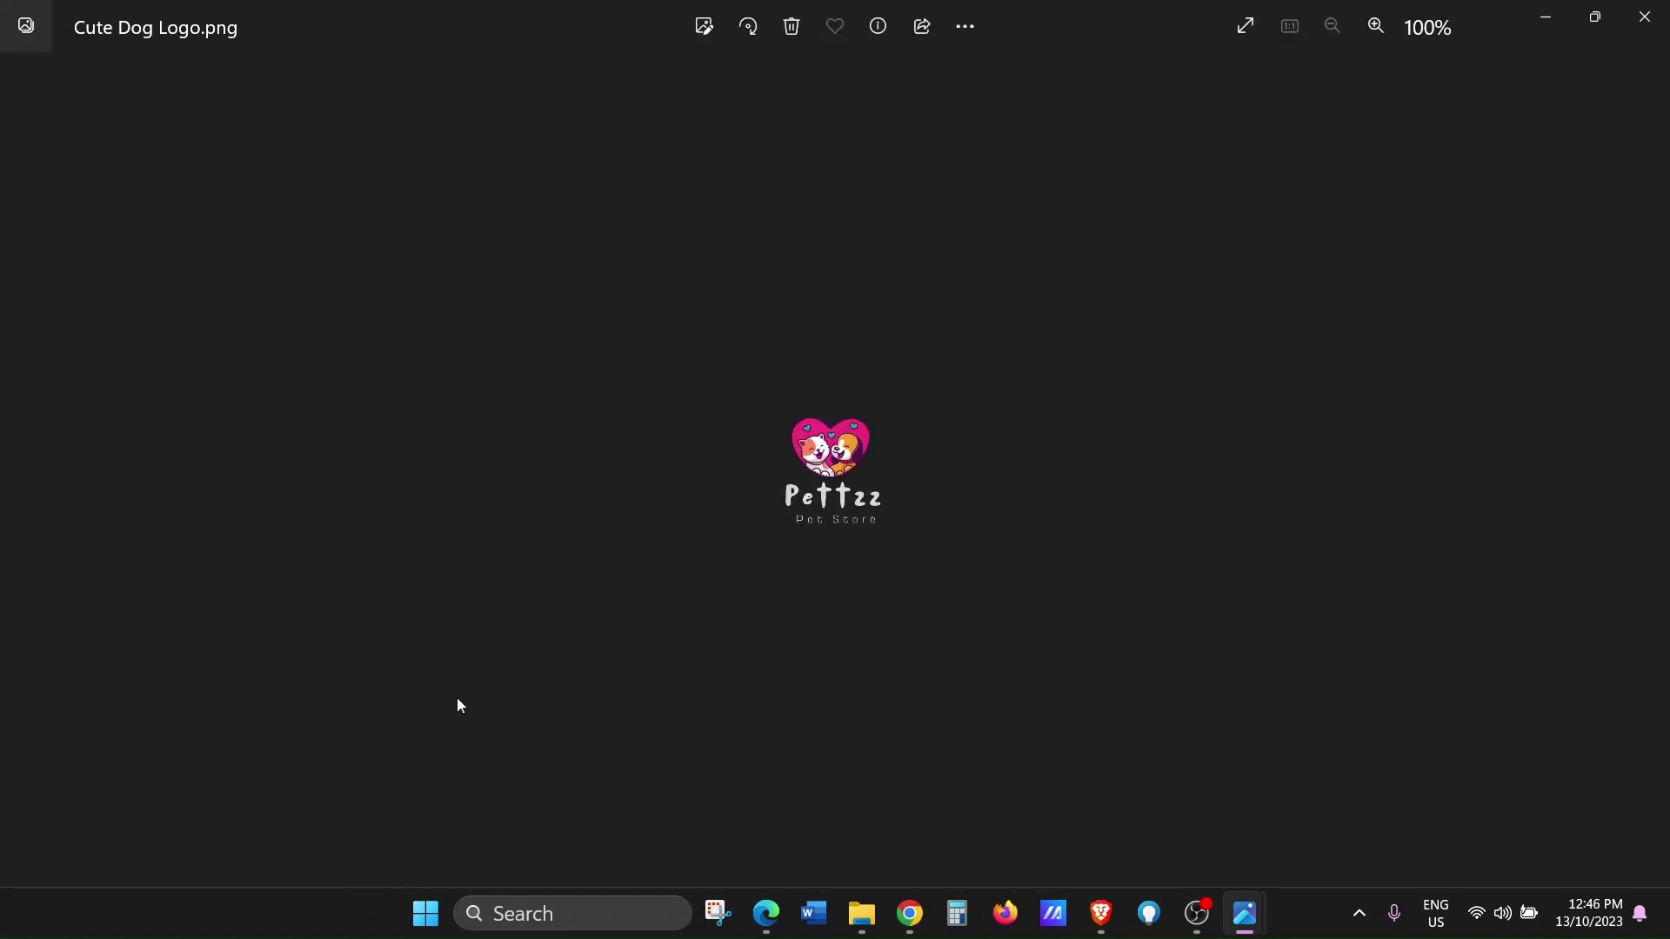
Switch to the Shopify theme editor in the browser and open the home page's Header section settings.
mouse_move(910, 913)
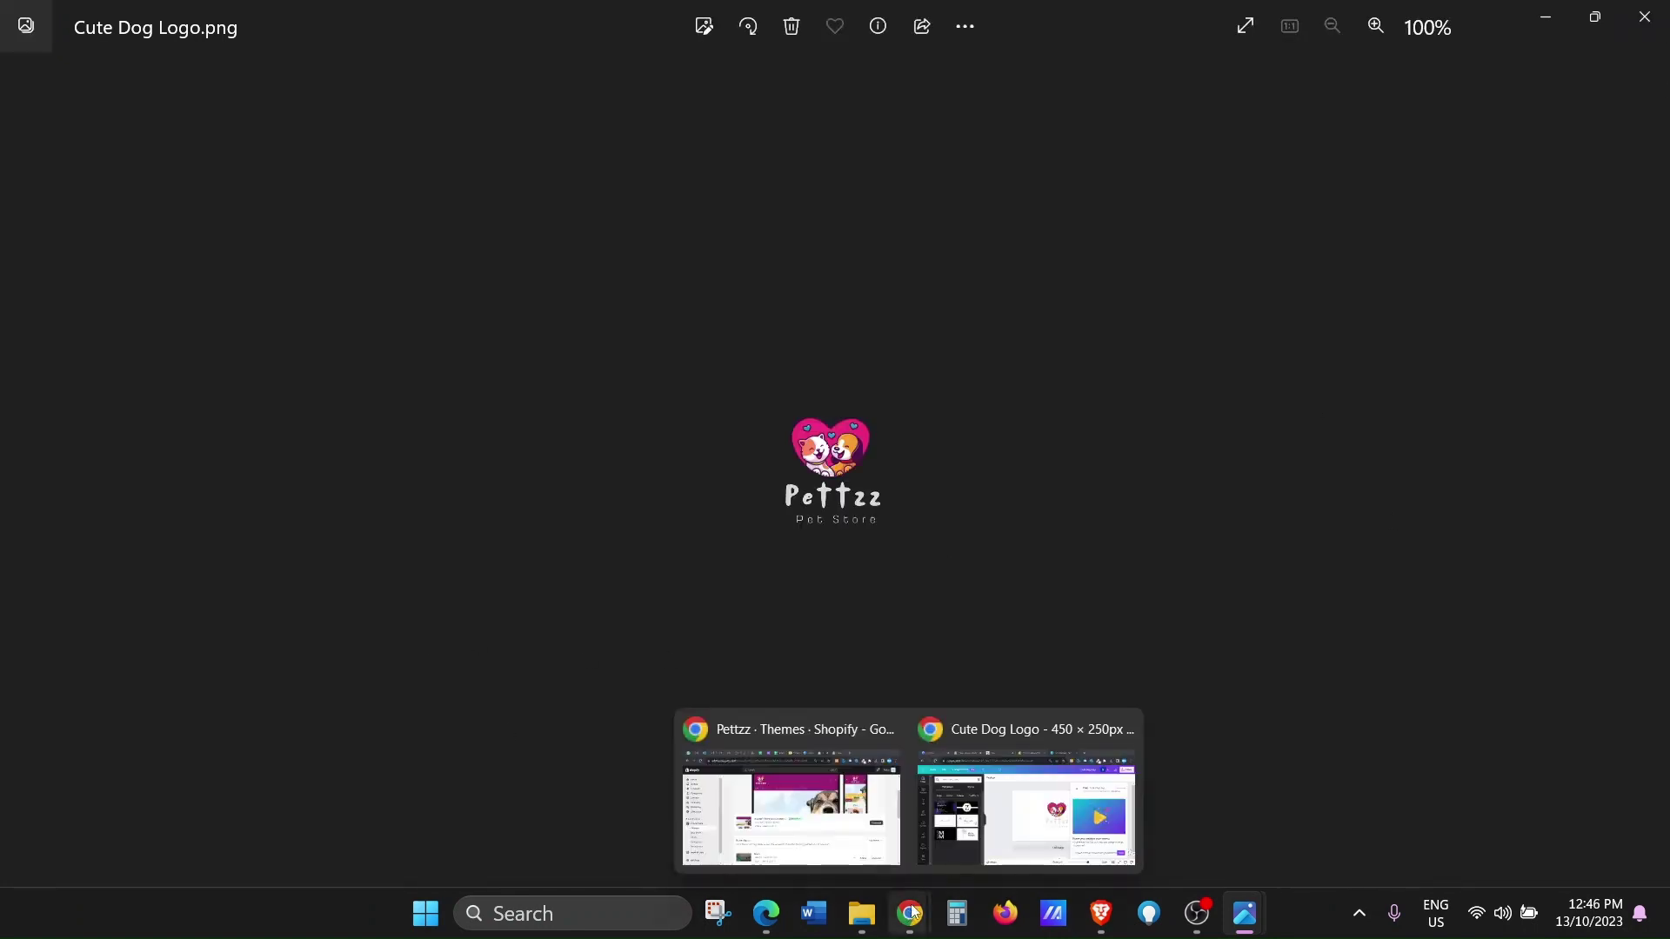
click(1029, 786)
click(896, 21)
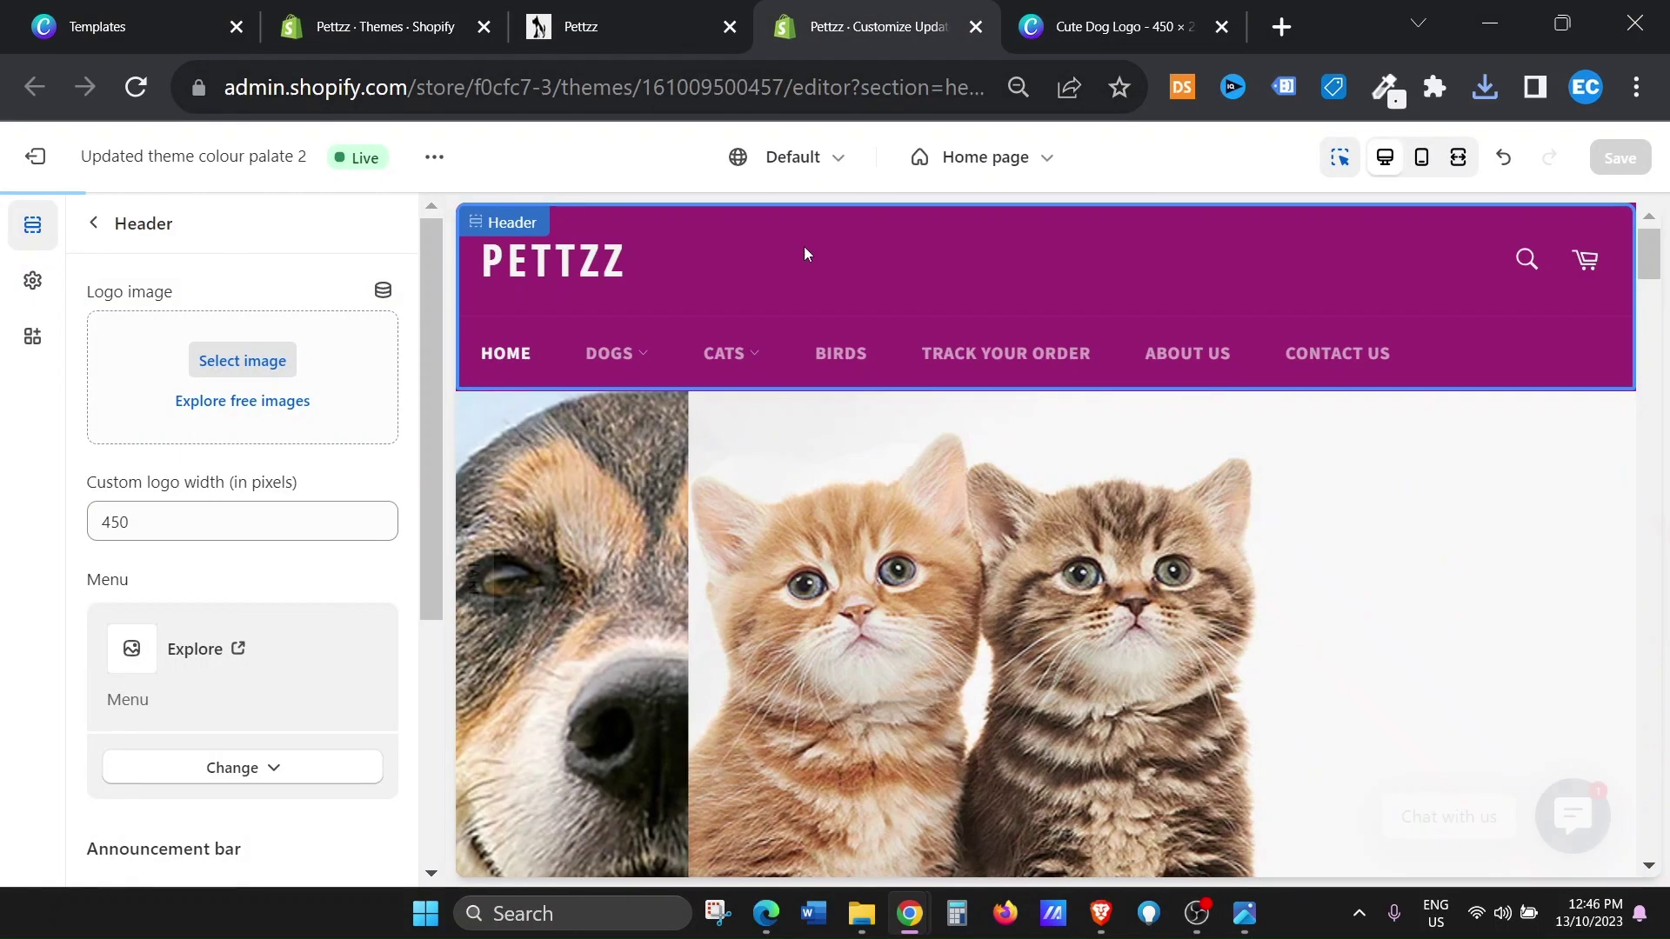
click(94, 226)
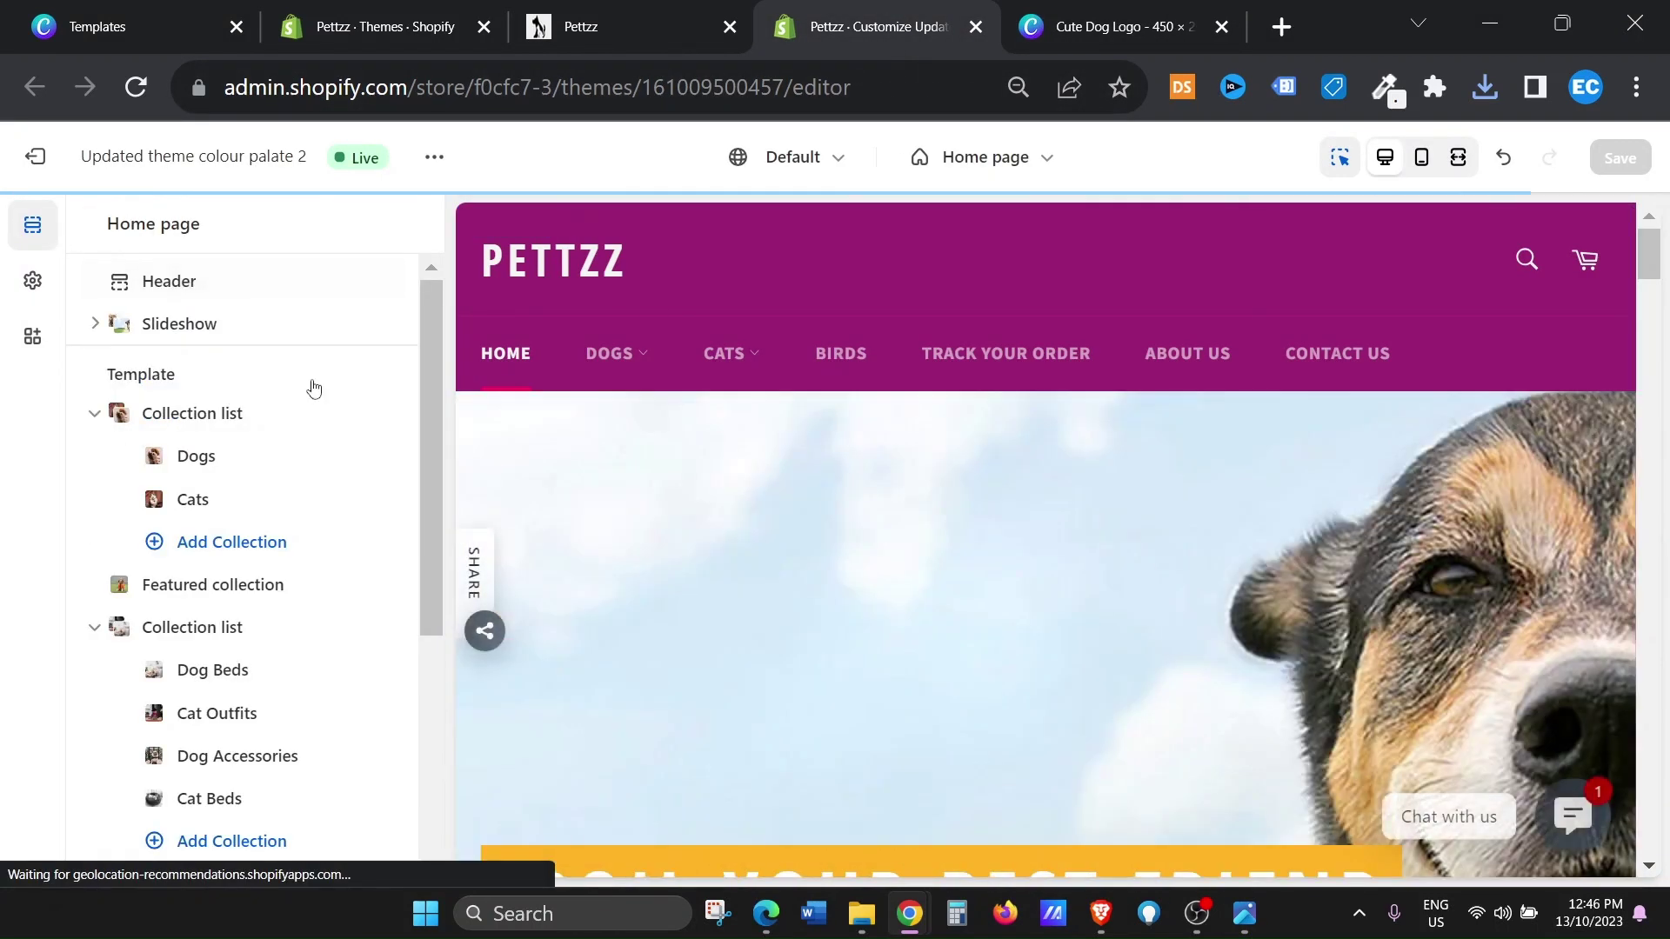
click(172, 287)
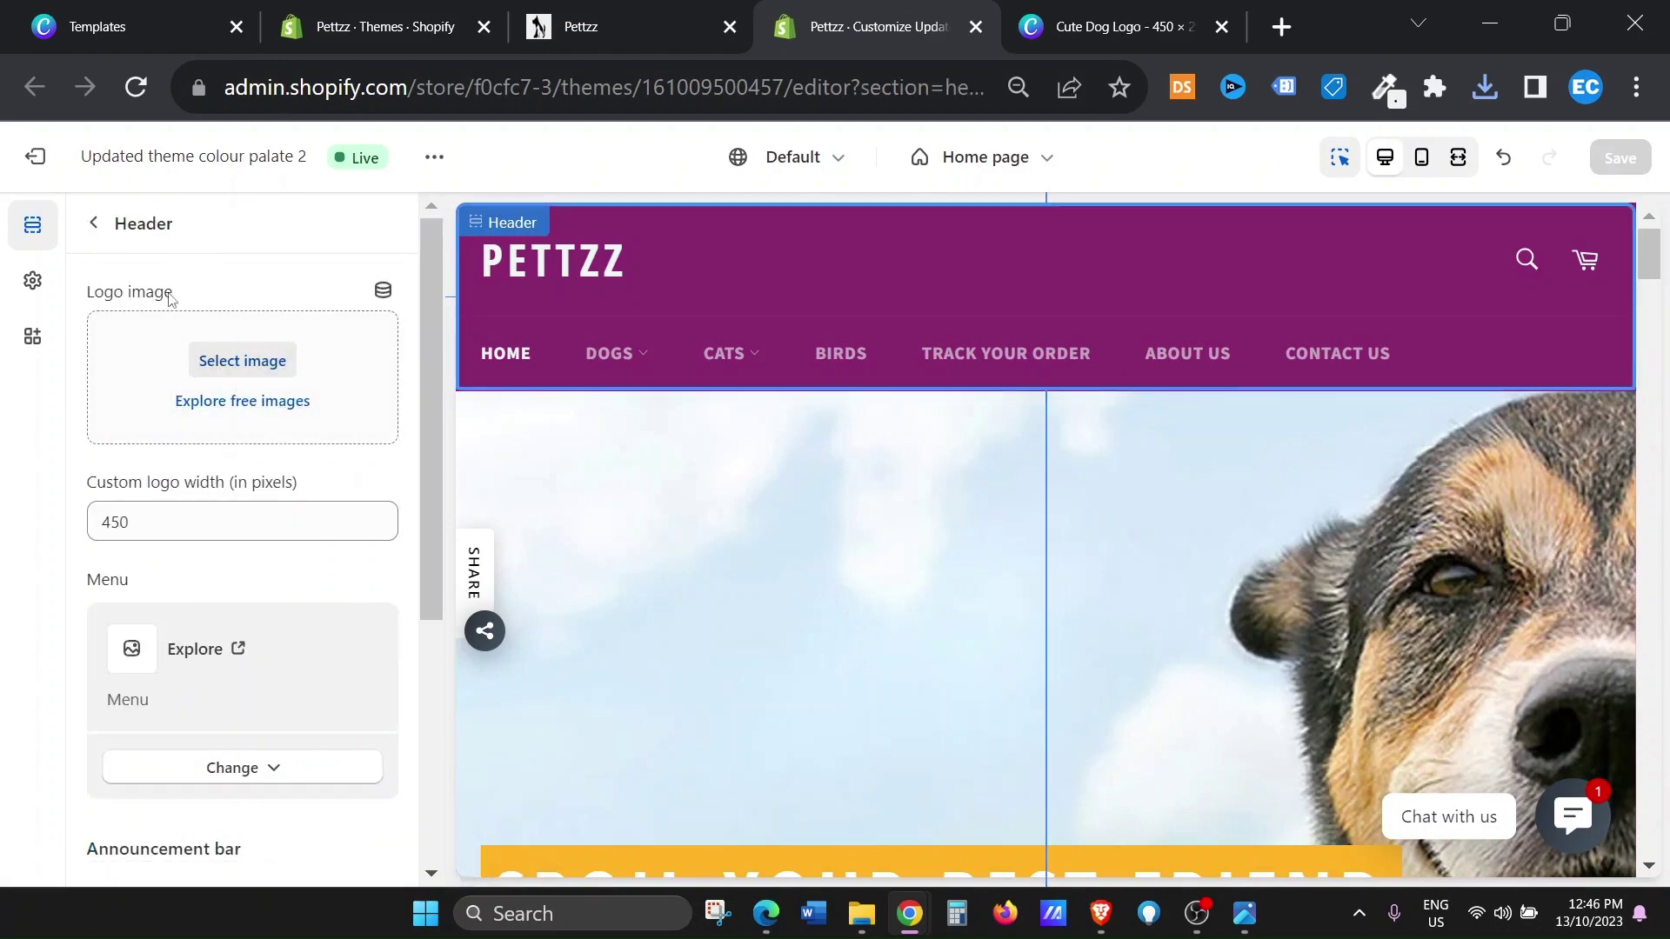
drag(169, 298, 34, 283)
Upload the cropped Cute Dog Logo.png as the header's logo image and save the theme changes.
click(261, 370)
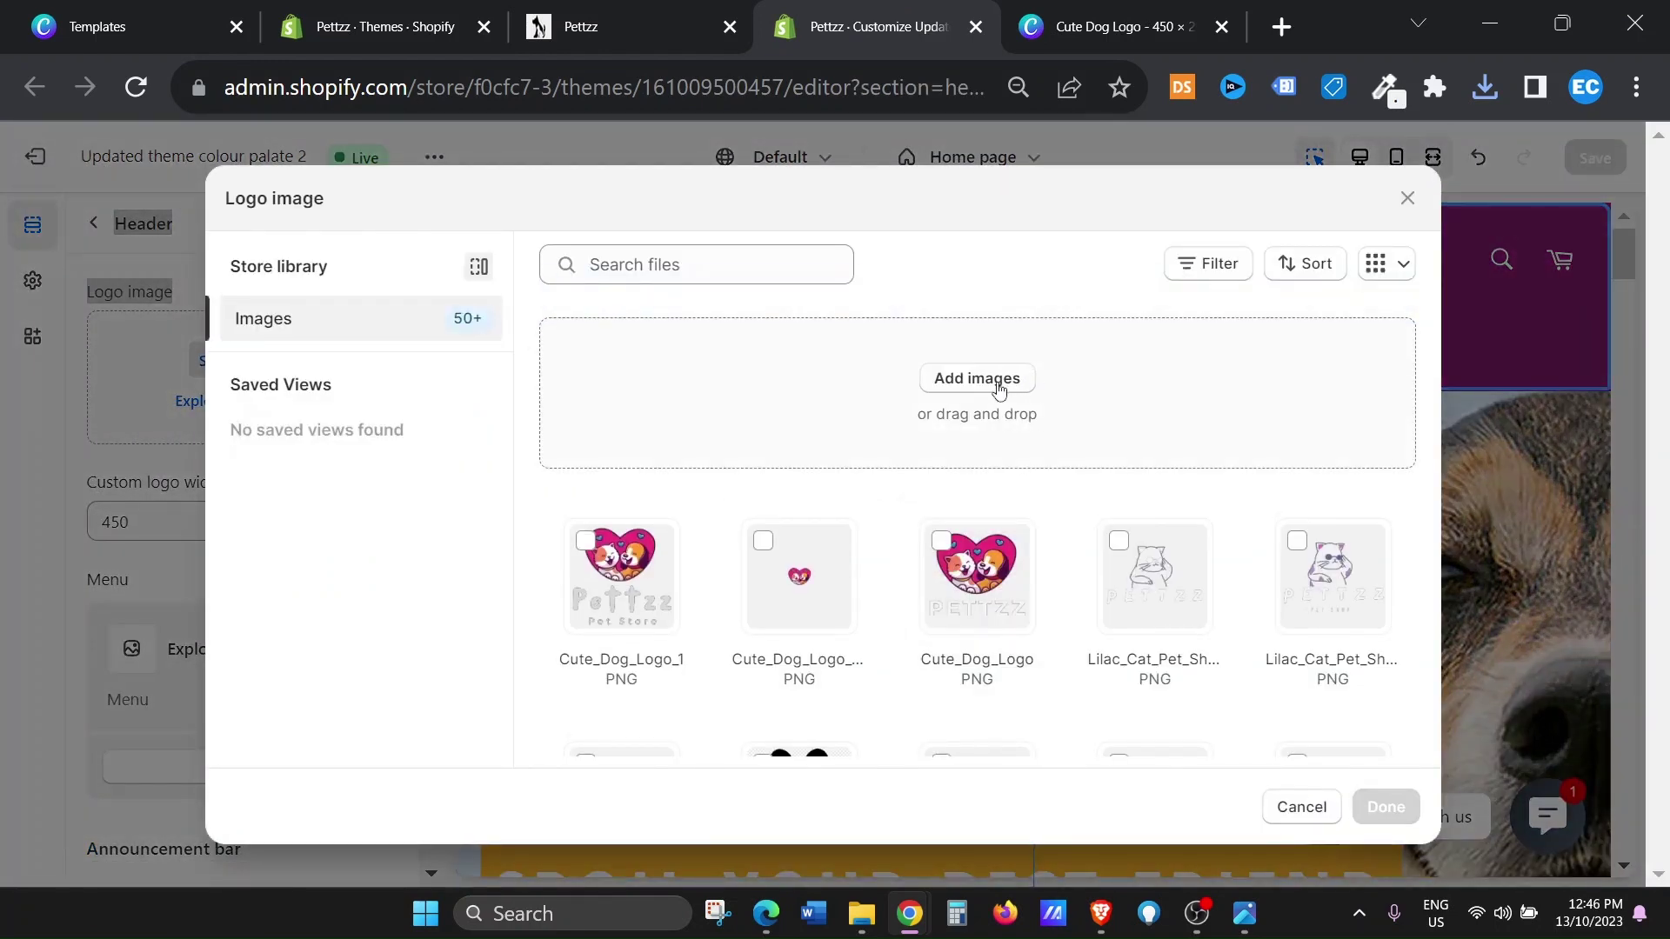
click(999, 389)
double_click(468, 248)
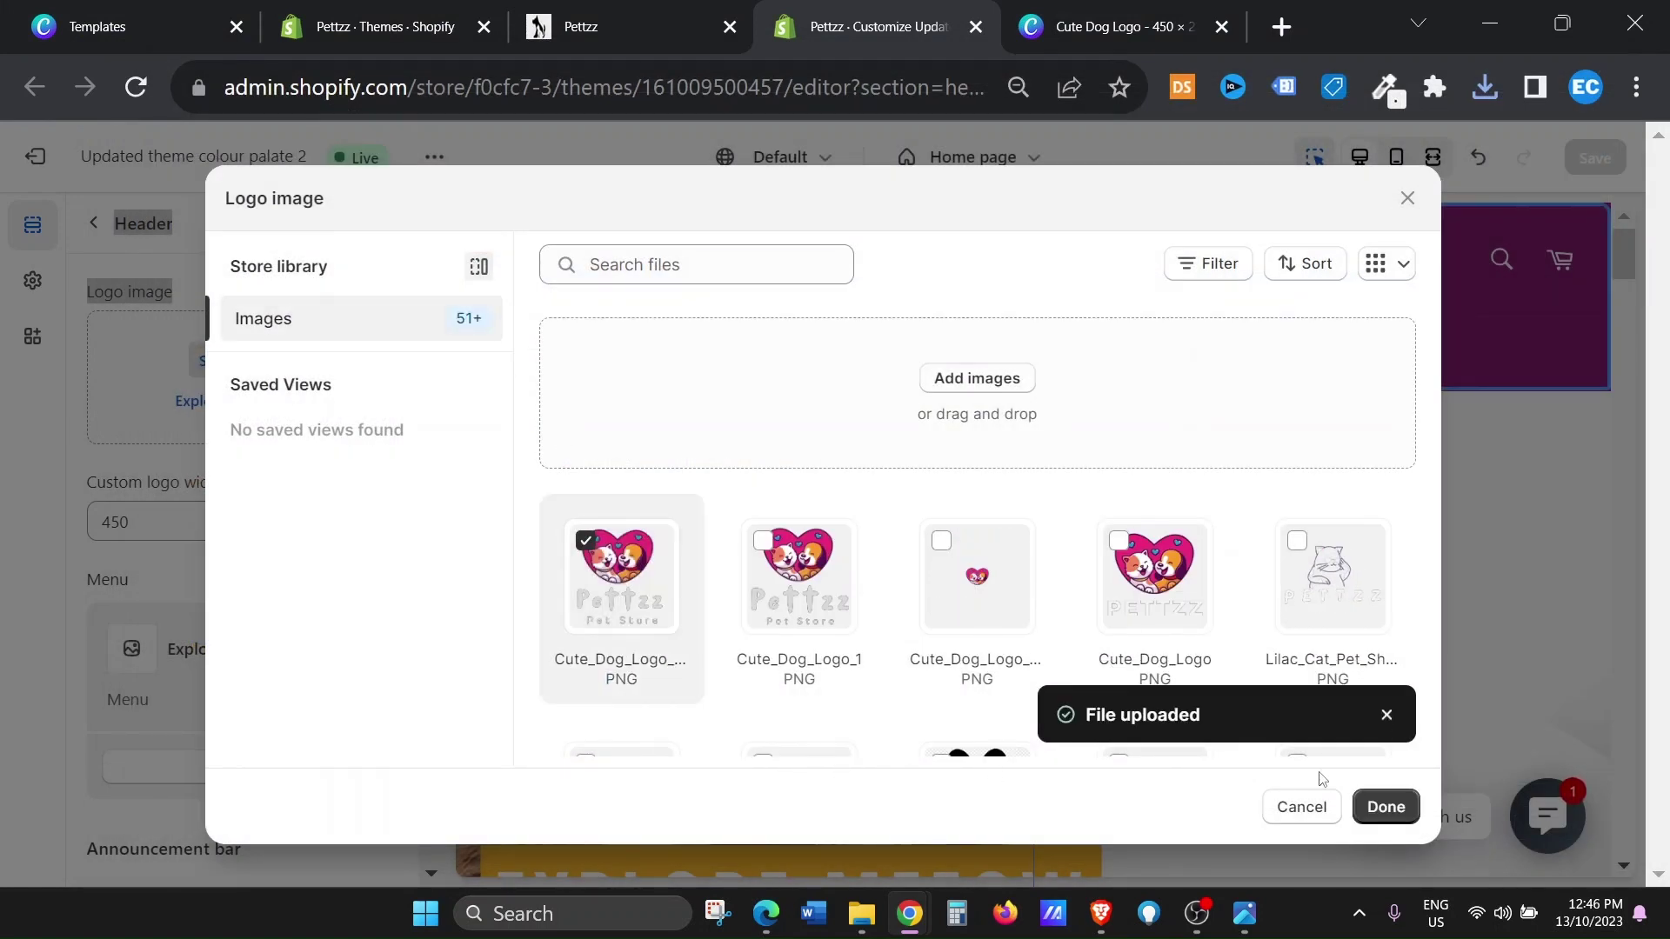
click(1385, 806)
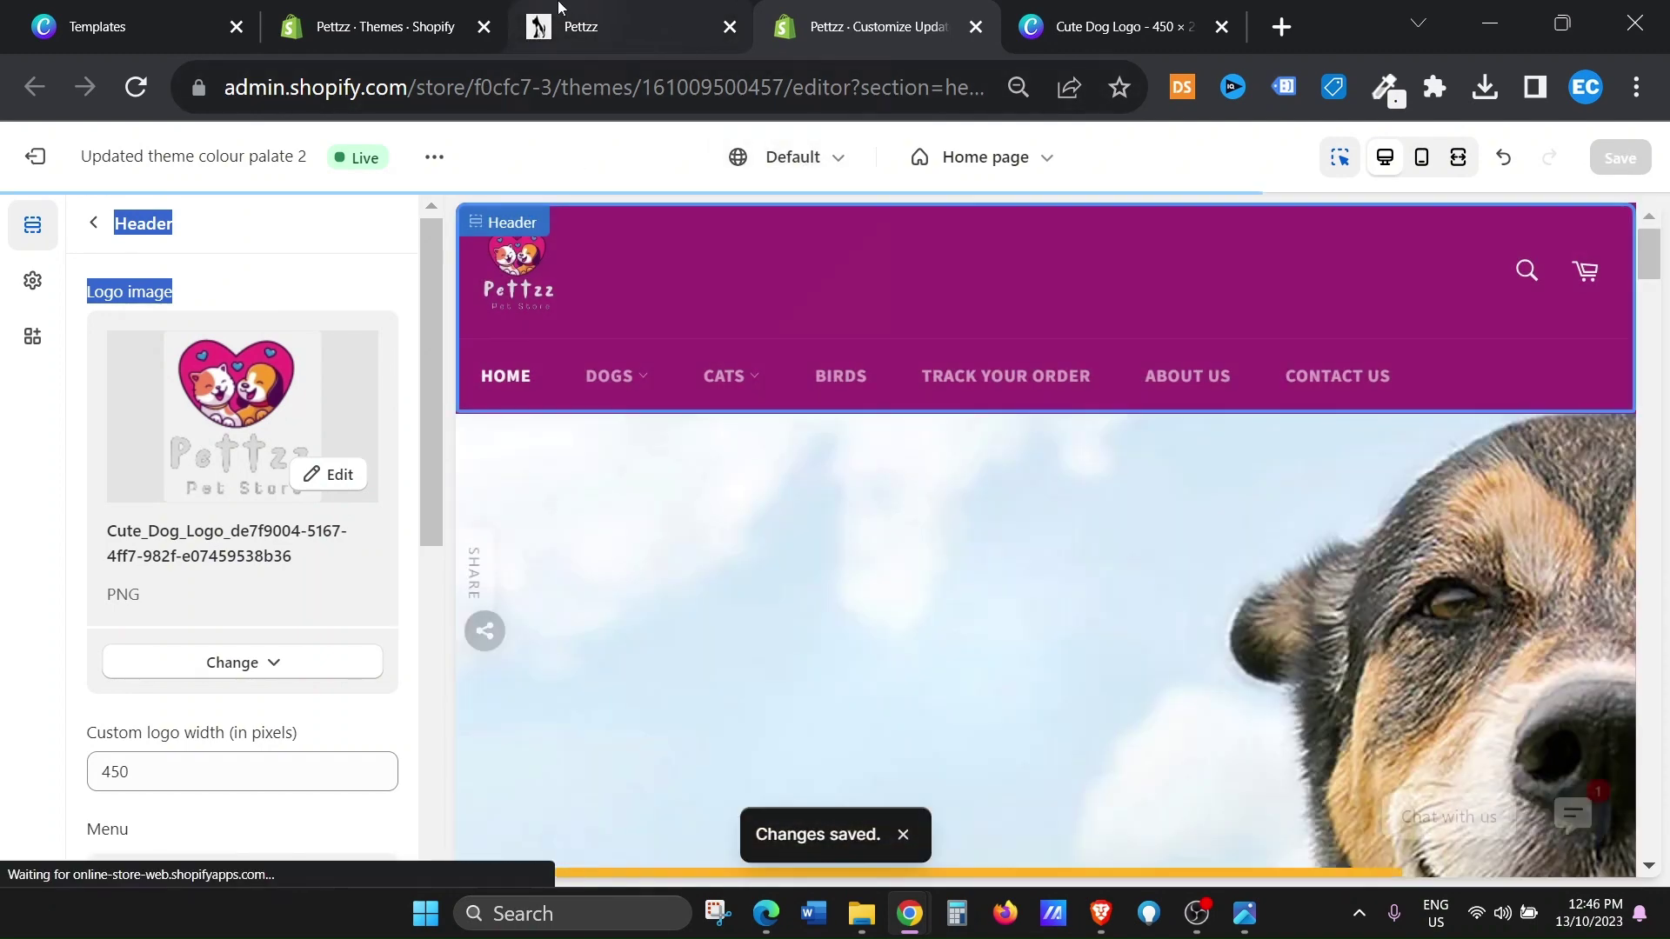
Reload the live pettzz.com storefront and examine how the new logo looks in the header.
click(561, 13)
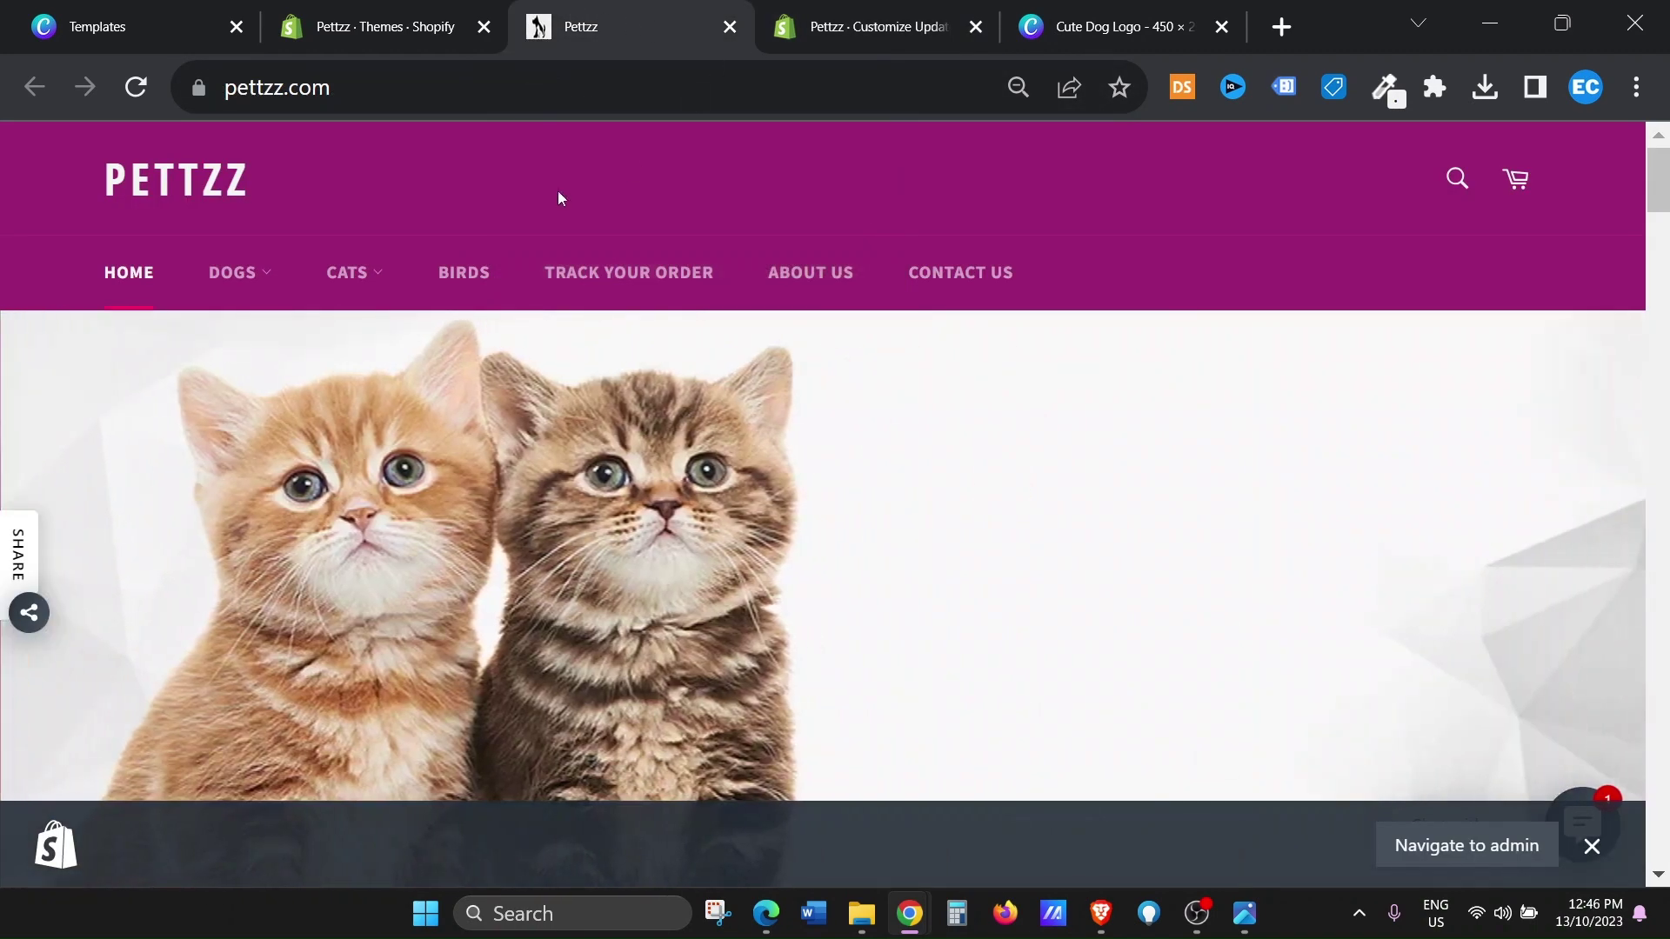
click(135, 89)
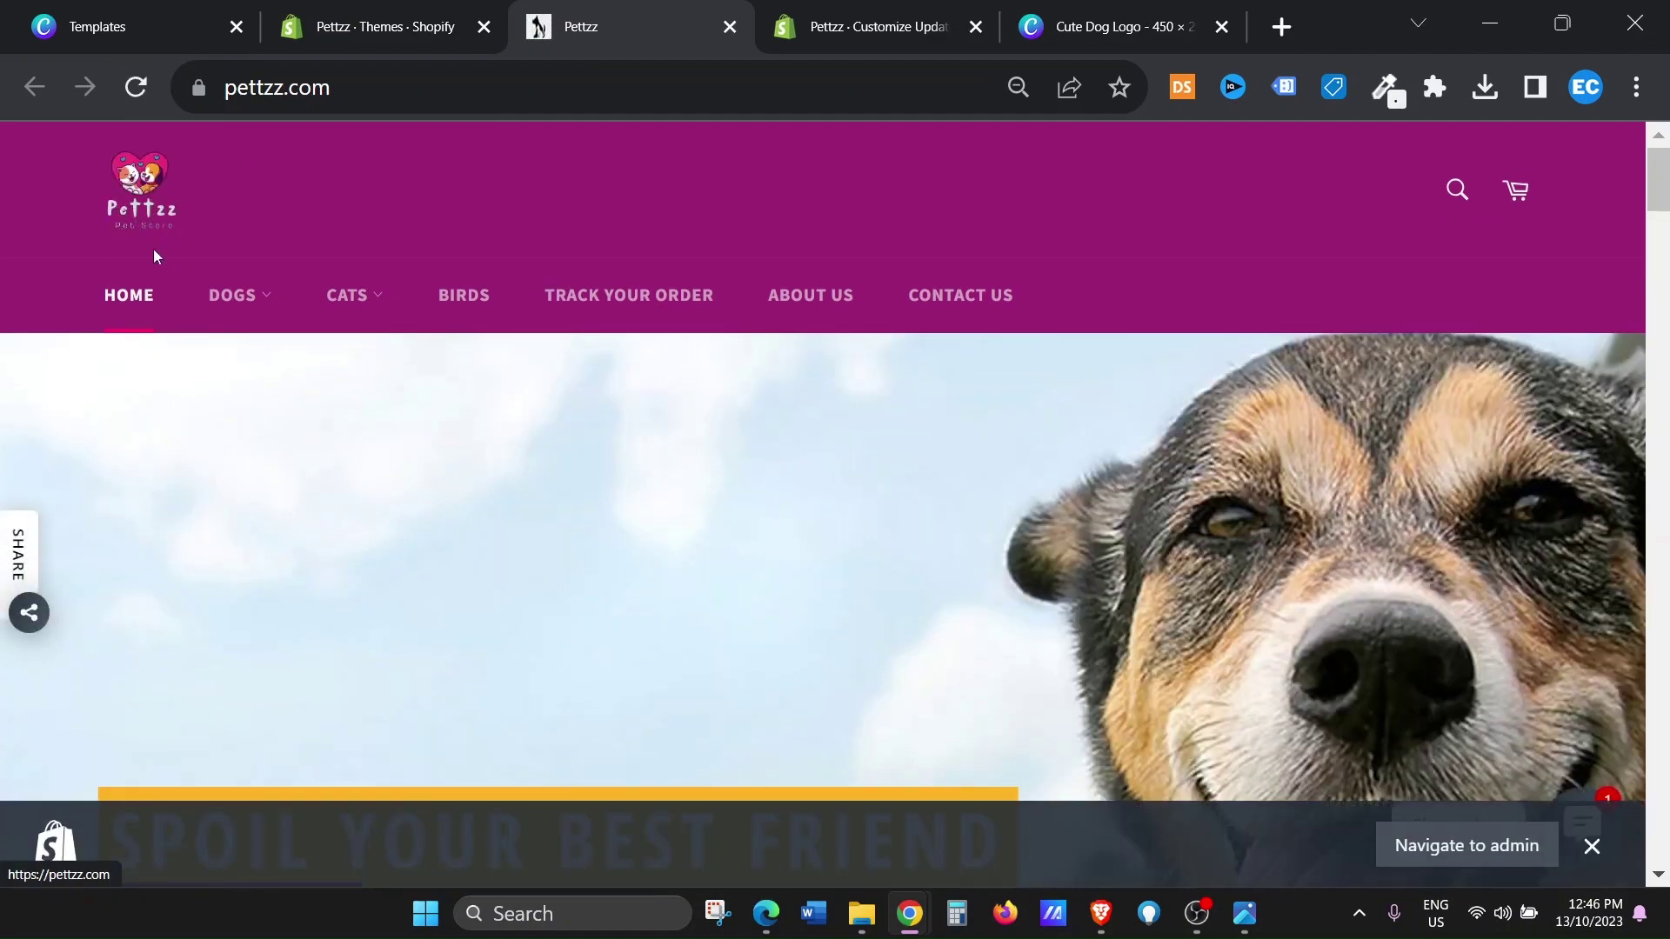
scroll(235, 287, down, 10)
scroll(359, 307, up, 5)
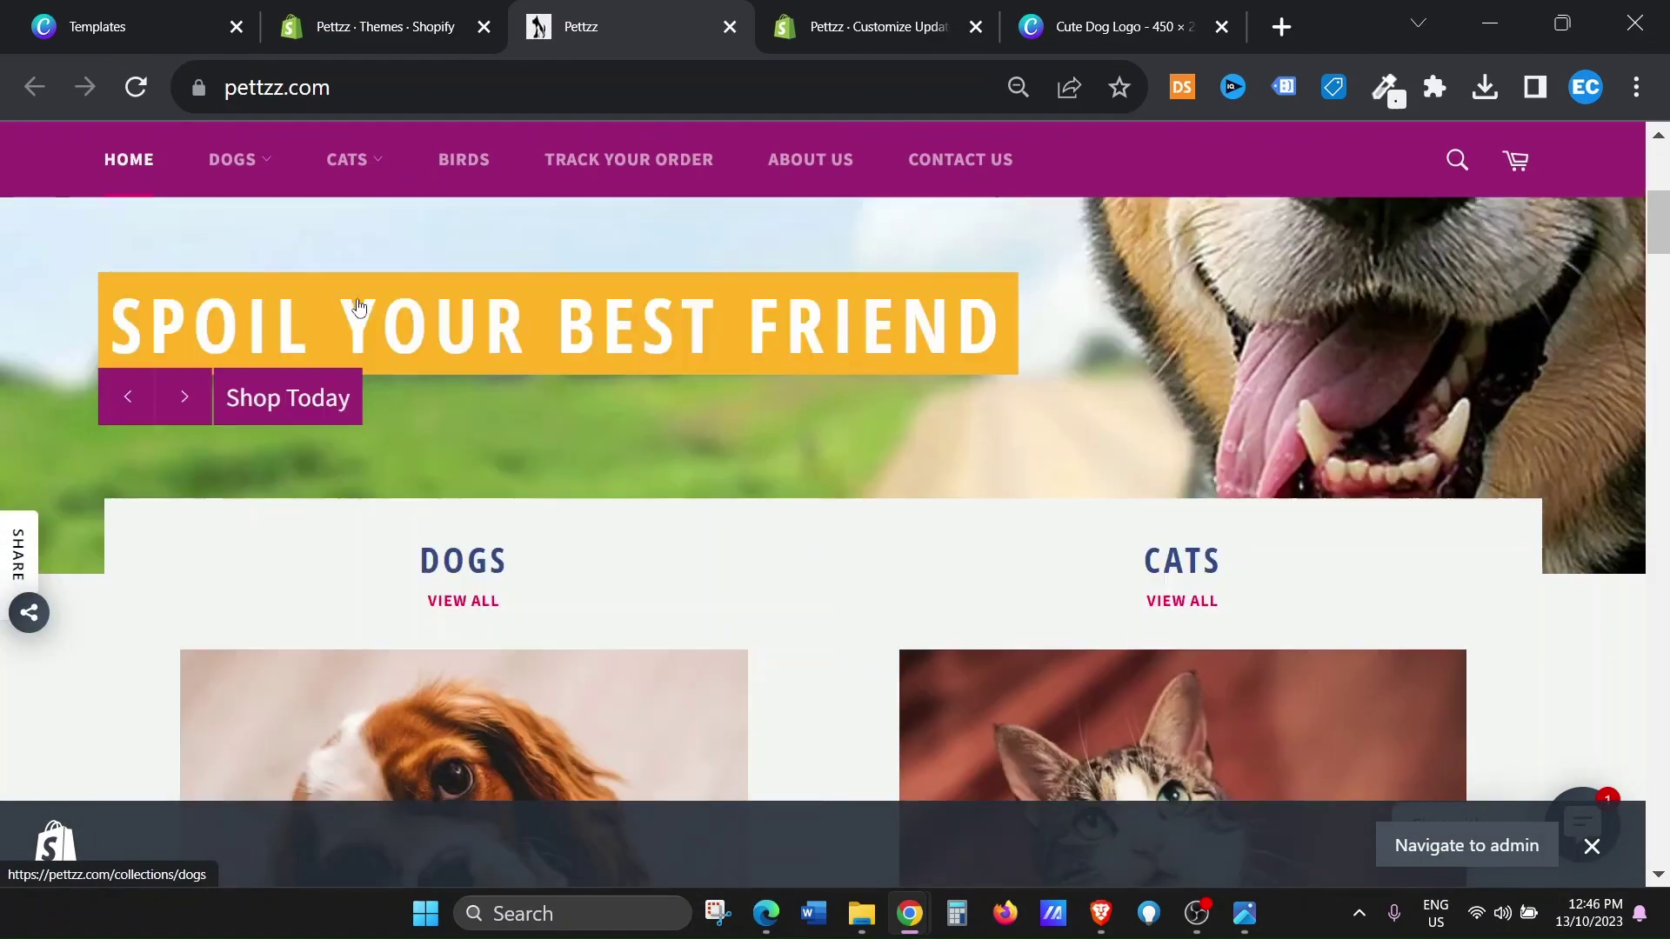
scroll(359, 306, up, 5)
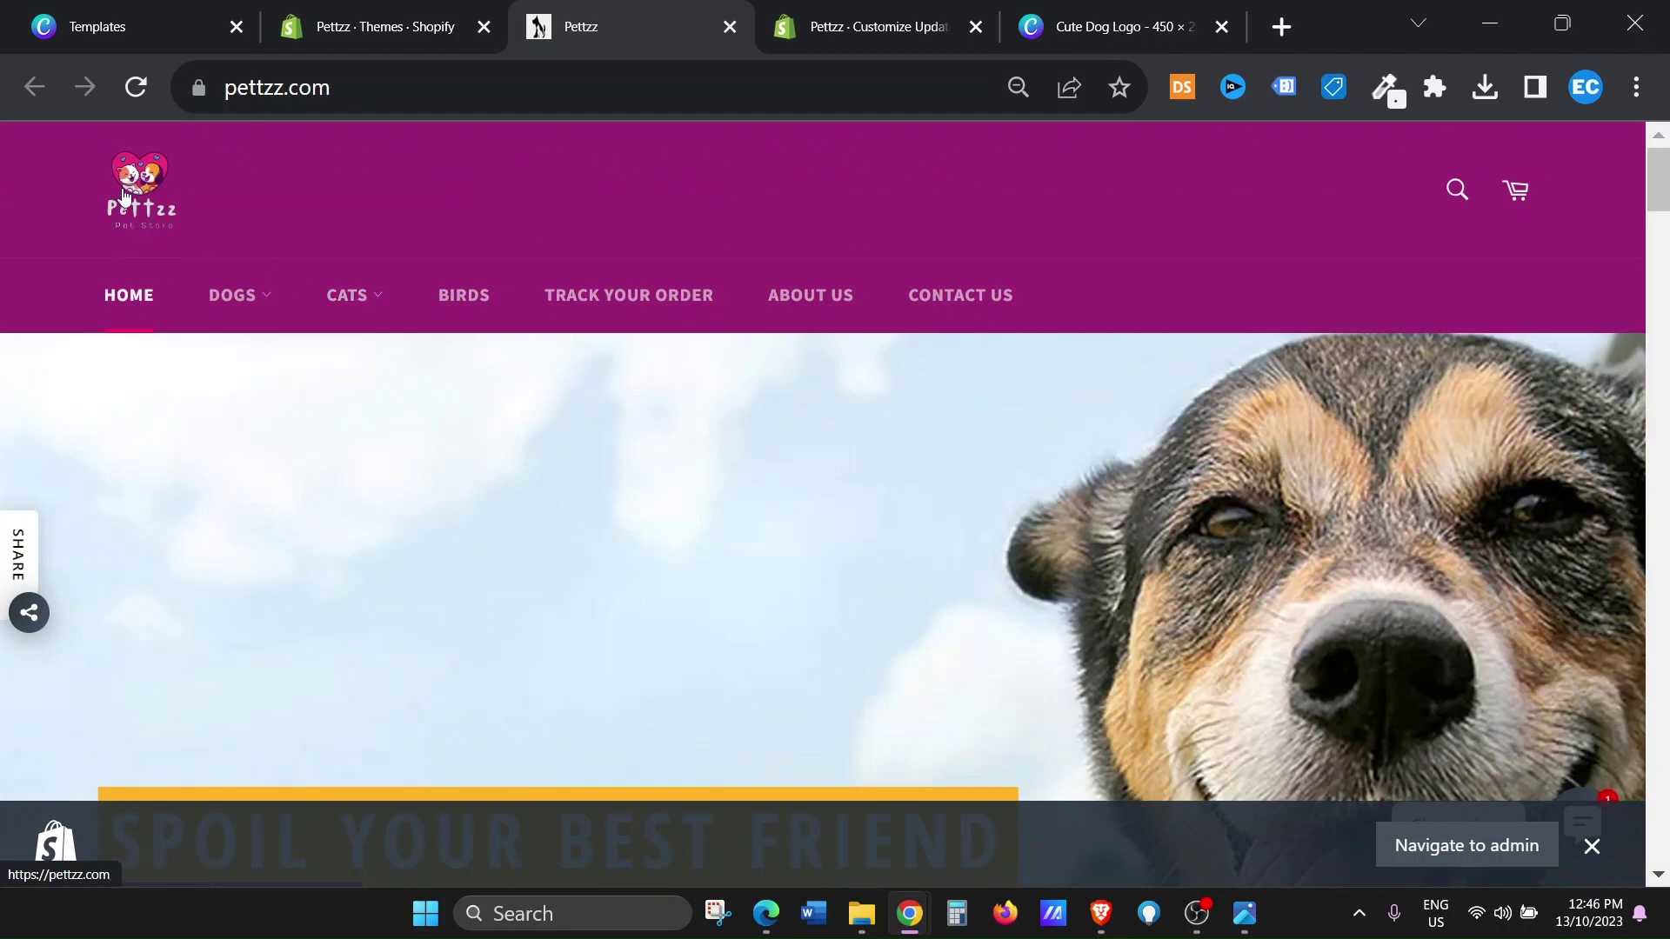
Return to the Cute Dog Logo design in Canva and dismiss the completed download panel.
click(902, 9)
click(1162, 9)
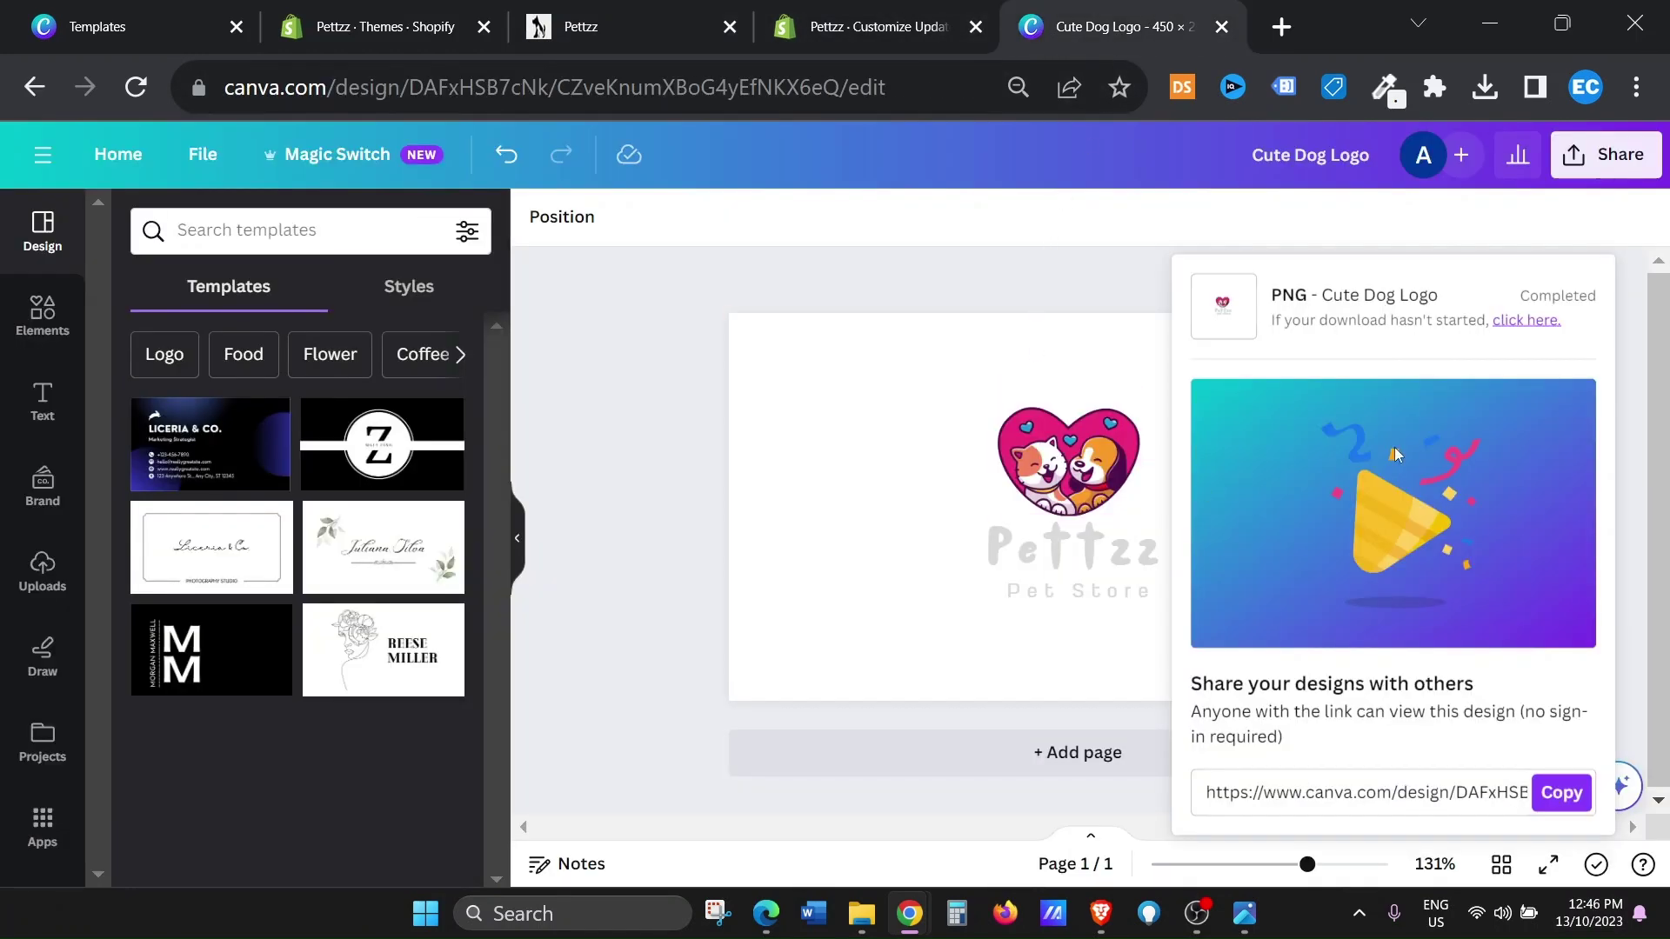
click(1017, 286)
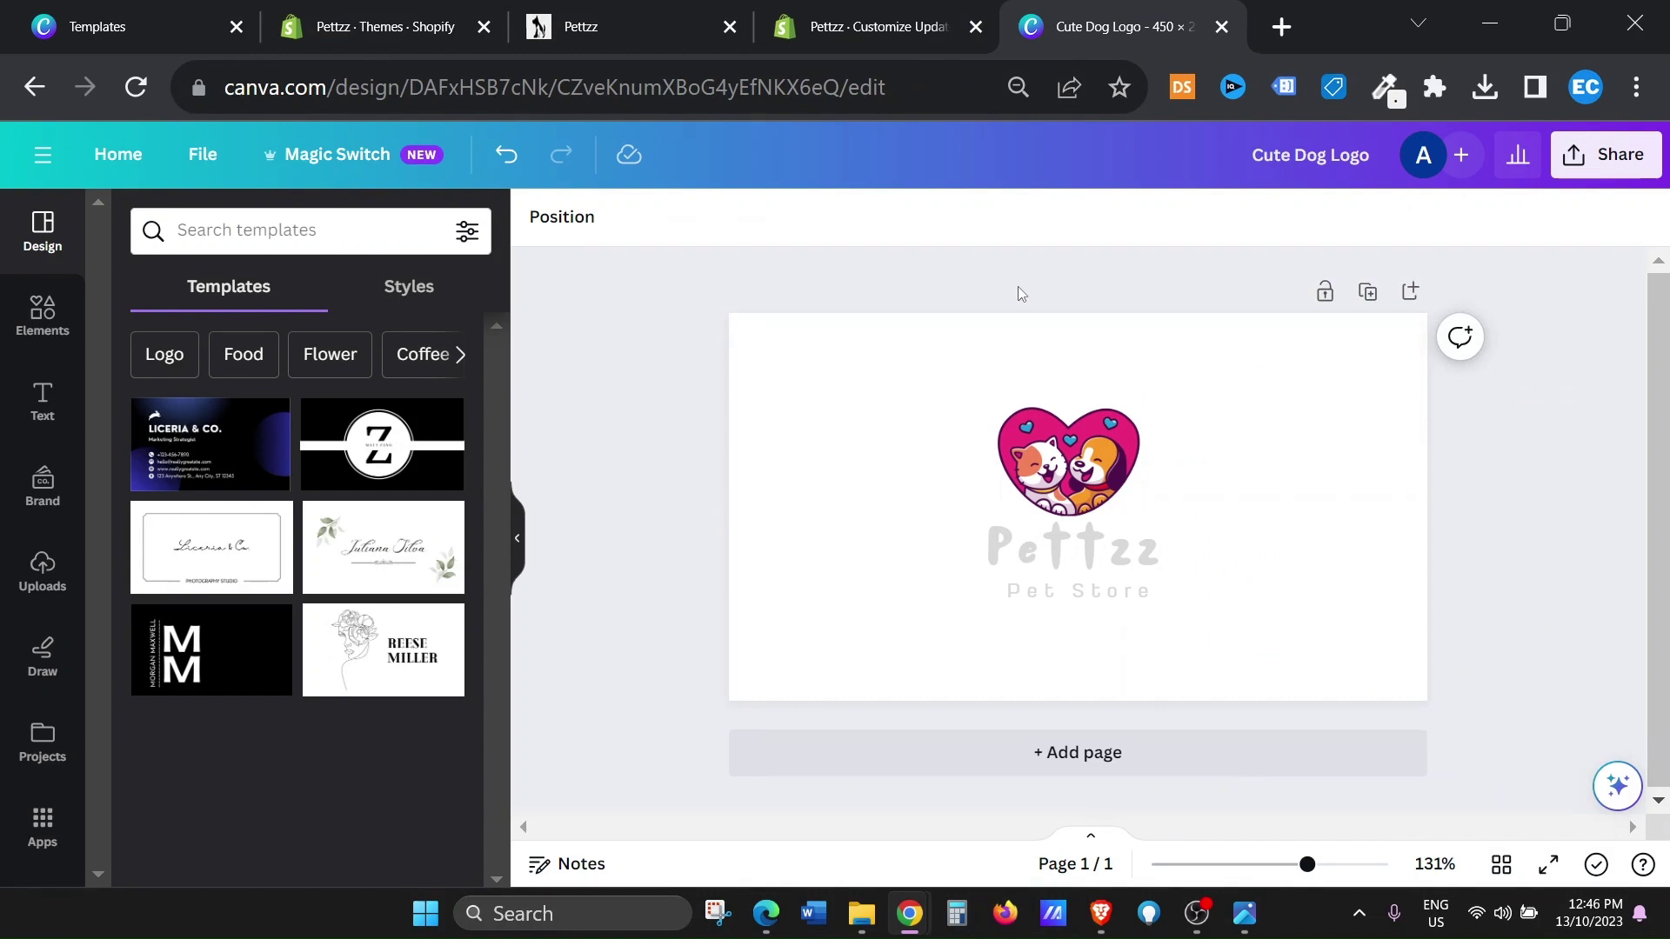